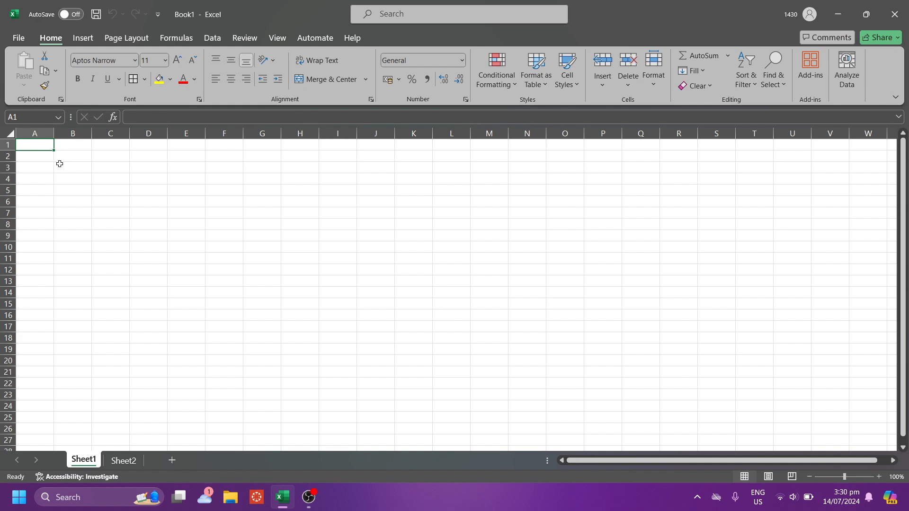
- Enter the title TO DO LIST in cell A2
left_click(40, 159)
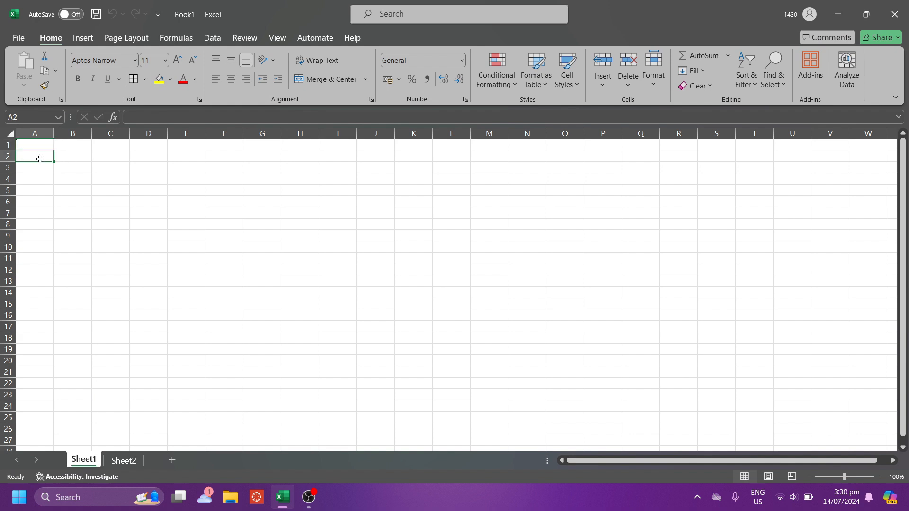
type("T")
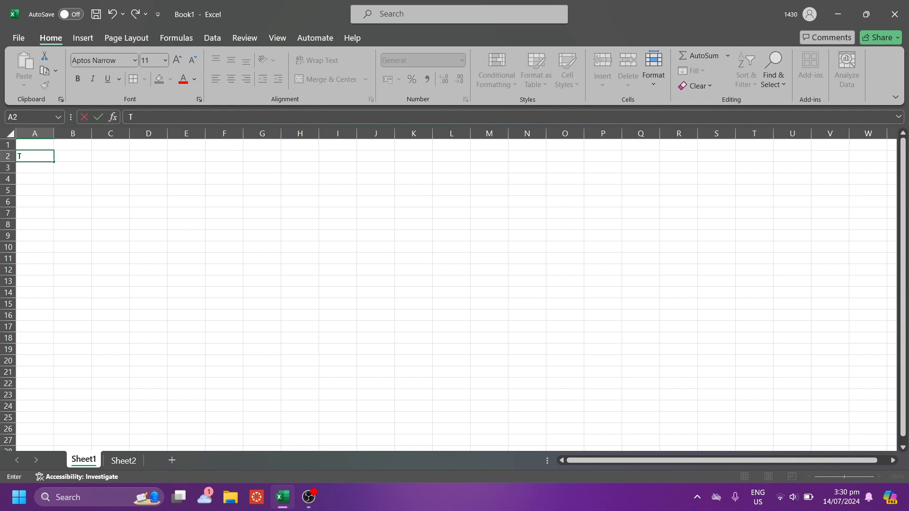
type("O DO LIST")
- Enter the column headers Task, Category and Deadline in cells A5 to C5
left_click(38, 190)
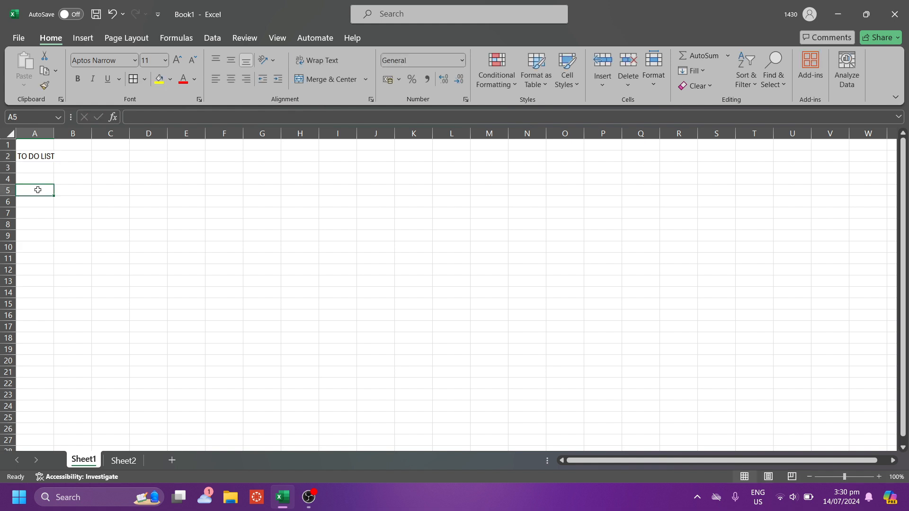
type("Task")
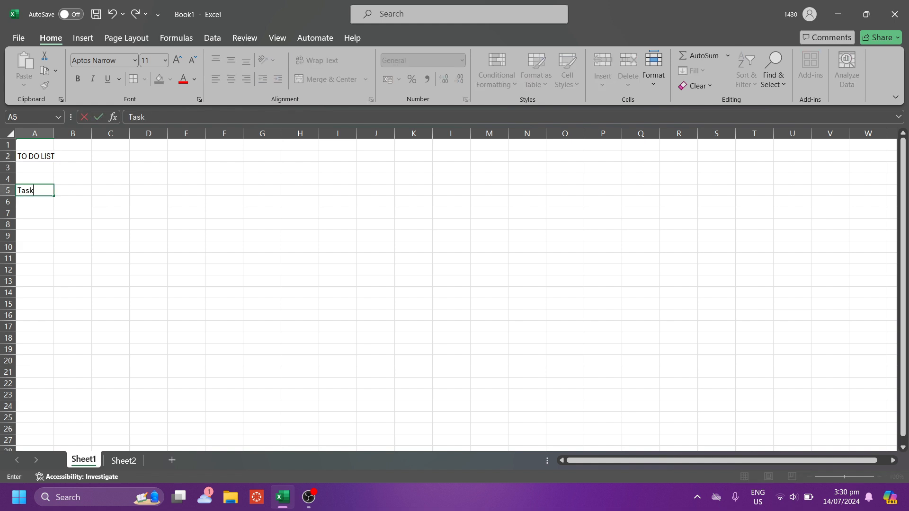
left_click(86, 189)
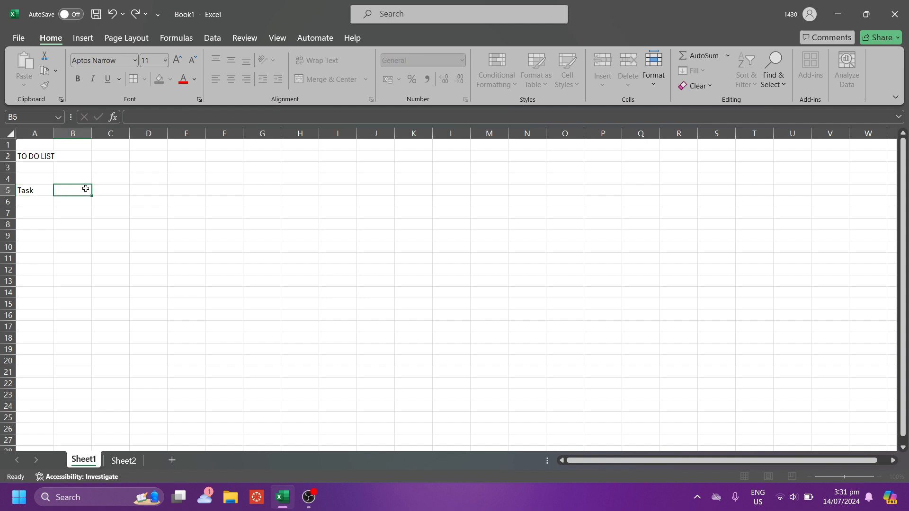
type("Category")
left_click(118, 190)
type("Dea")
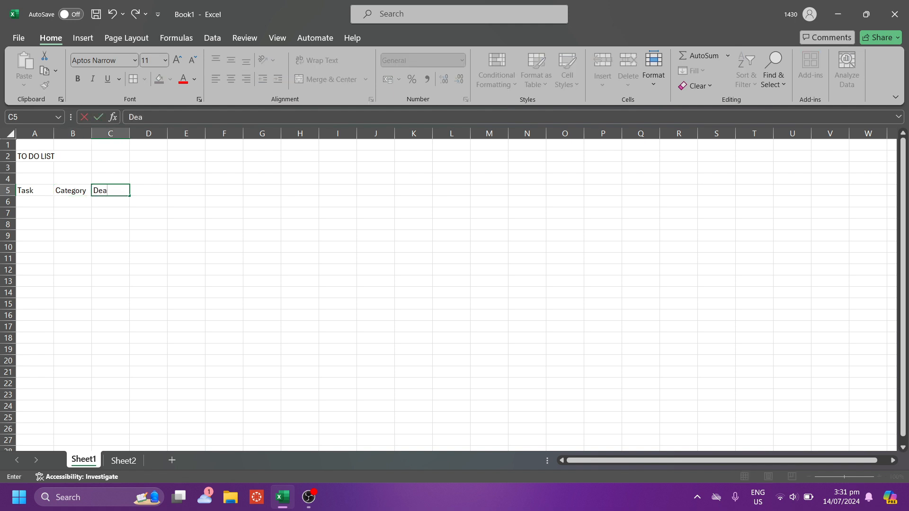
type("dline")
- Add the column headers Priority, Note and Status in cells D5 to F5
left_click(143, 191)
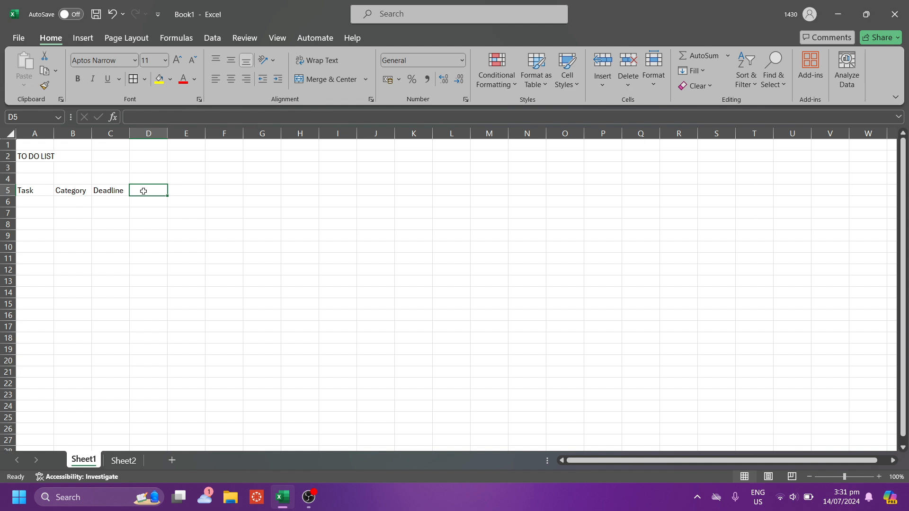
type("p")
key("BackSpace")
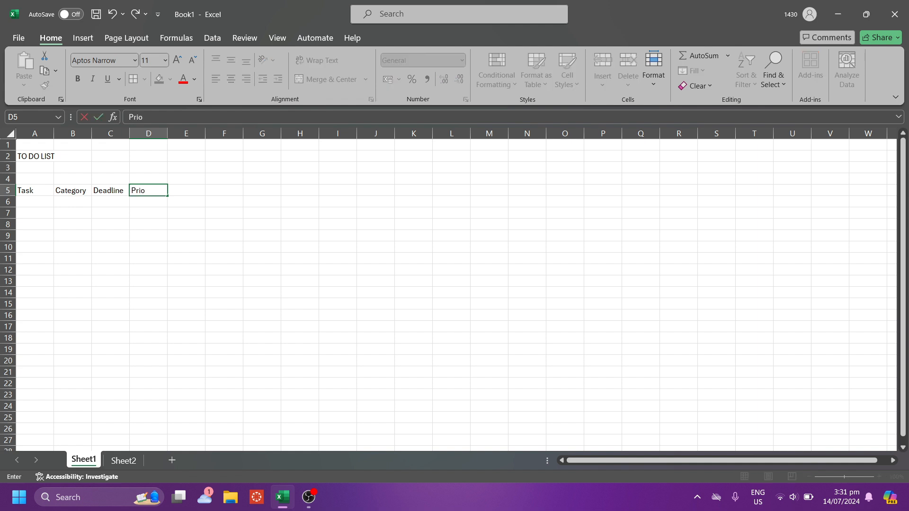
type("Priority")
left_click(186, 190)
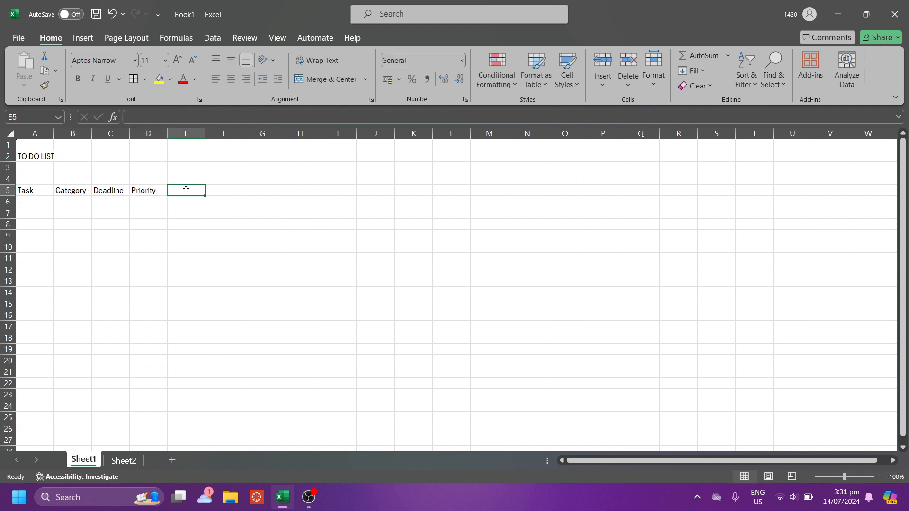
type("Note")
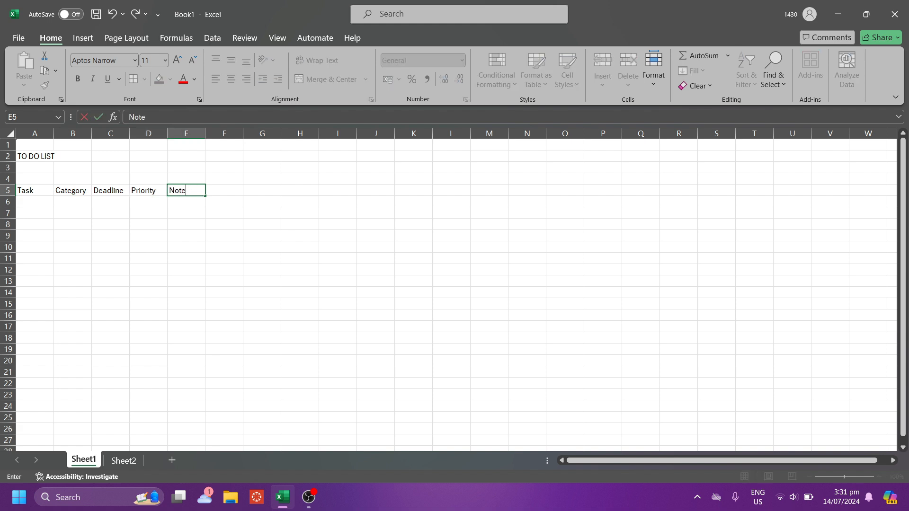
left_click(216, 193)
type("stat")
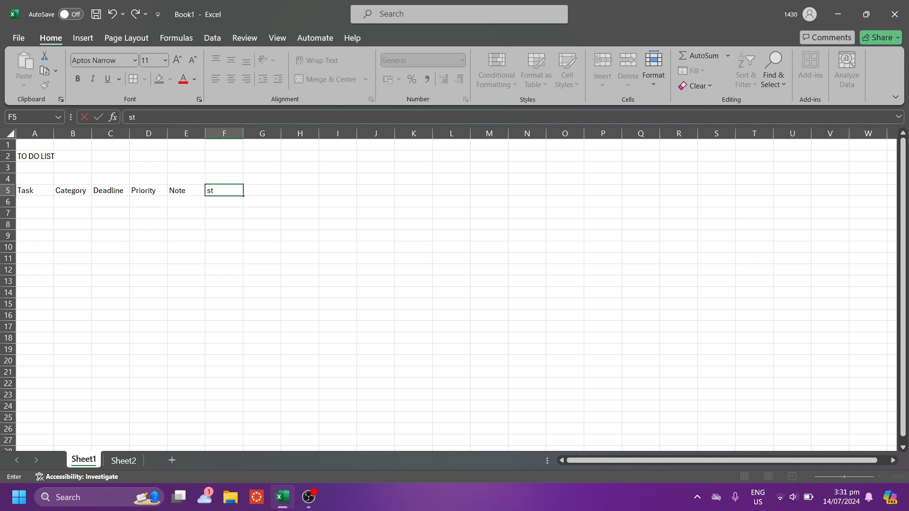
key("BackSpace")
key("BackSpace")
key("BackSpace")
type("Sta")
- Merge and center the title across A2:F3 and set its font size to 20
left_click(225, 176)
left_click_drag(230, 167, 28, 156)
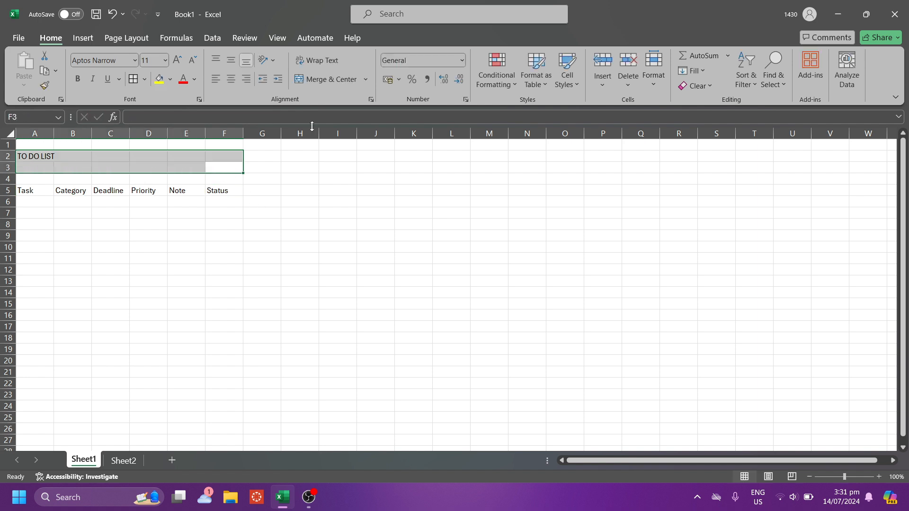
left_click(318, 80)
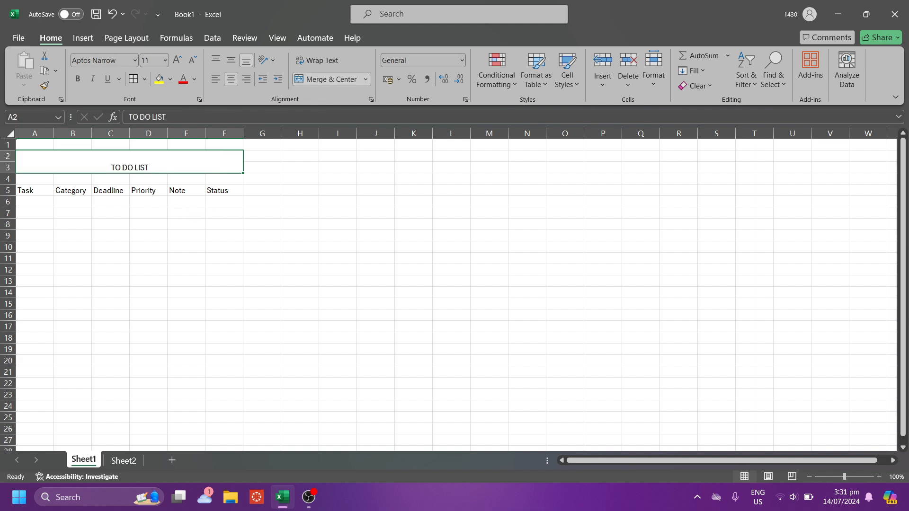
left_click(166, 61)
double_click(146, 61)
type("20")
key("Return")
- Merge the empty cells A4 to F4 between the title and the column headers
left_click(183, 190)
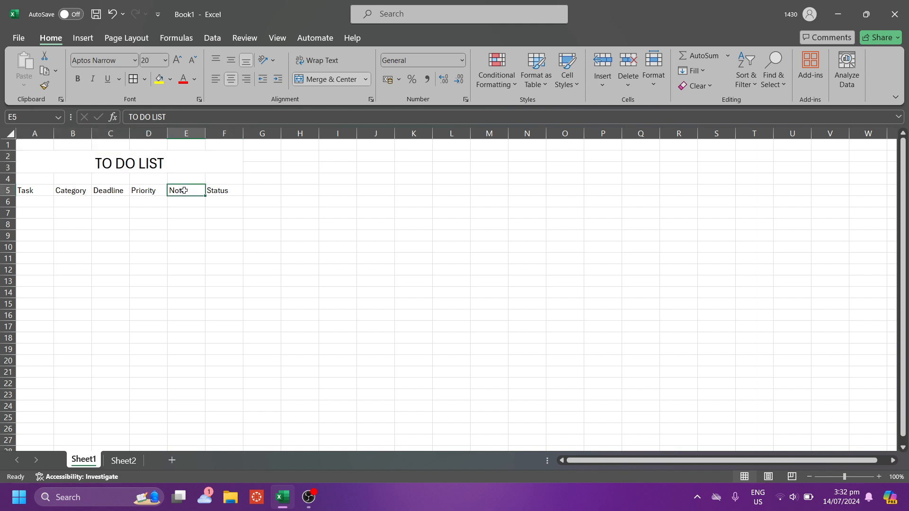
left_click(227, 180)
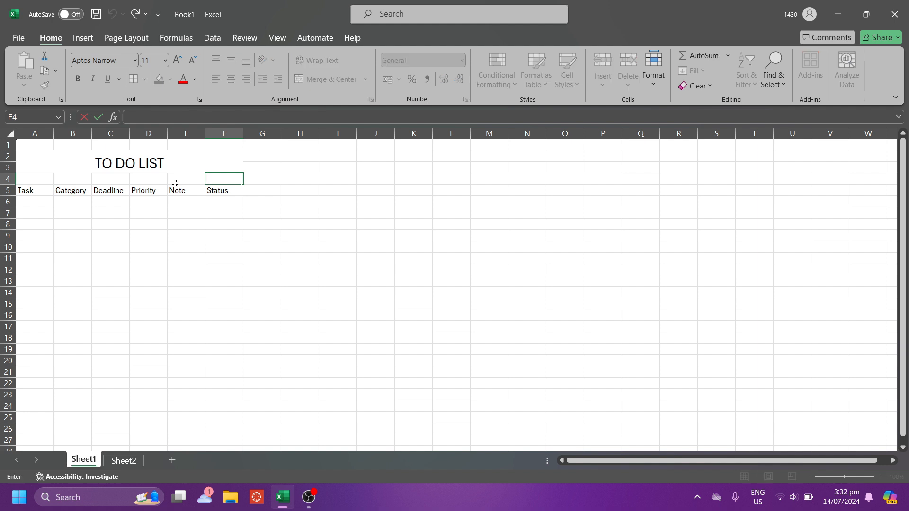
mouse_move(46, 178)
left_mouse_down()
mouse_move(260, 178)
mouse_move(33, 179)
left_mouse_up()
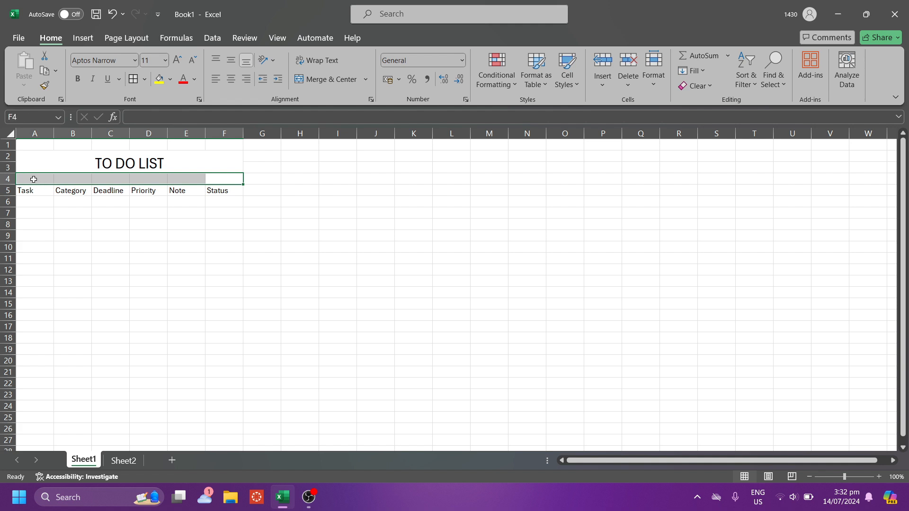
left_click(320, 80)
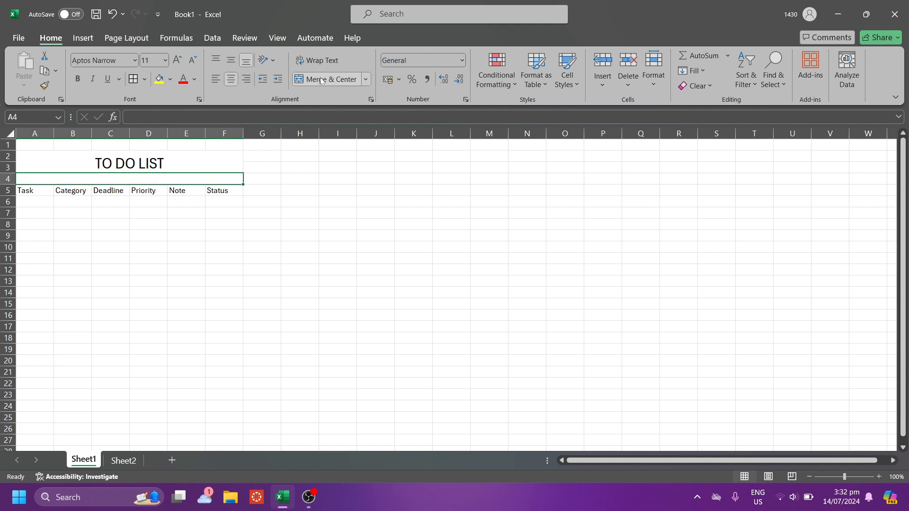
- Widen columns A through F, making the Task column the widest
left_click(94, 232)
left_click_drag(55, 135, 393, 136)
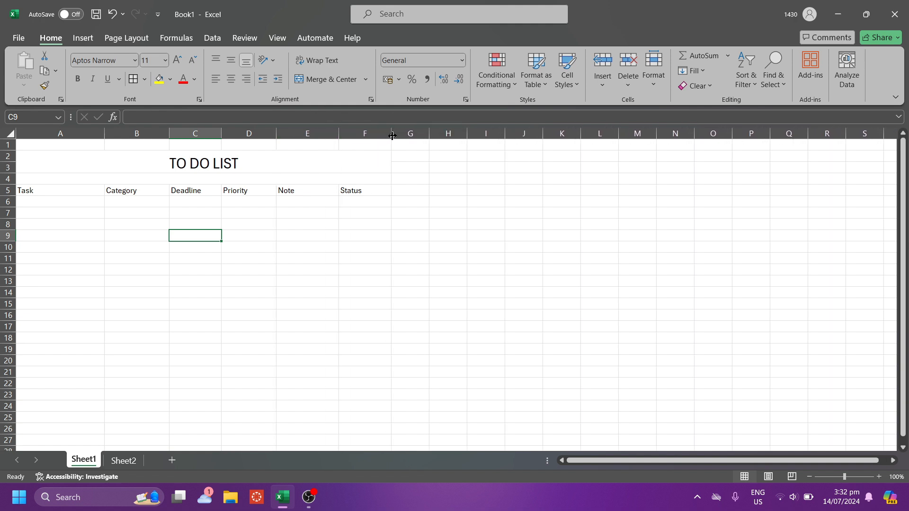
left_click(143, 229)
- Apply a thick outline border and thin inside borders to the range A2:F18
left_click(34, 155)
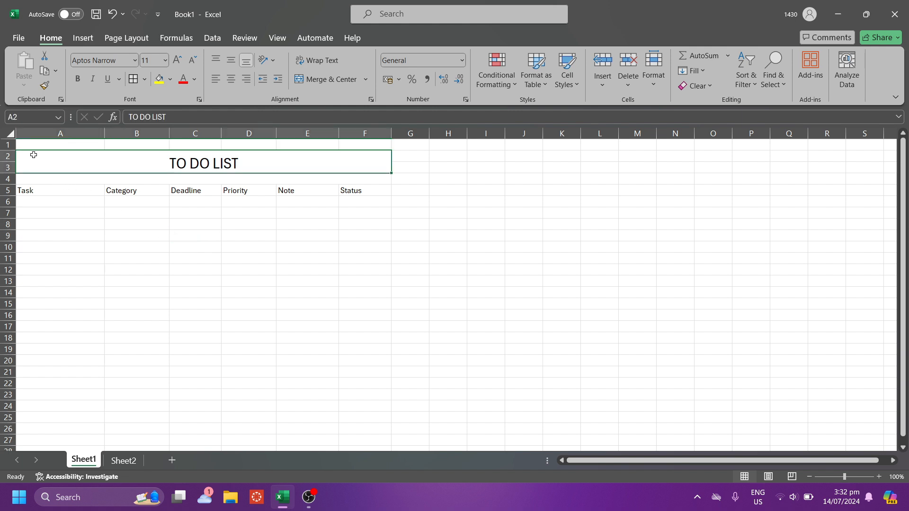
left_click_drag(19, 156, 172, 338)
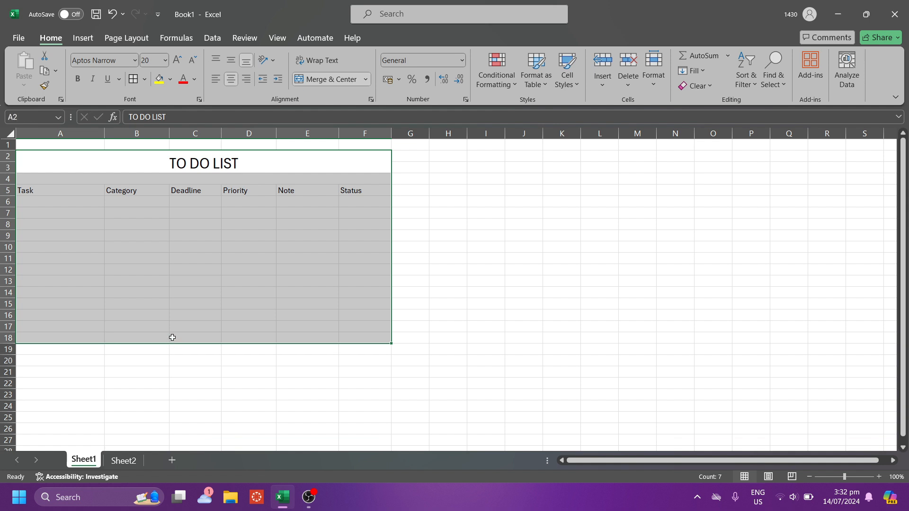
key("ctrl+1")
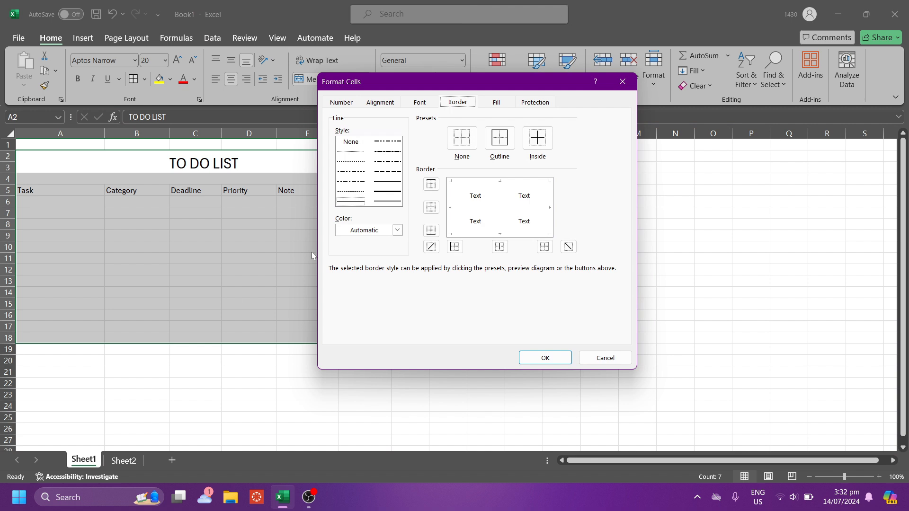
left_click(379, 192)
left_click(509, 141)
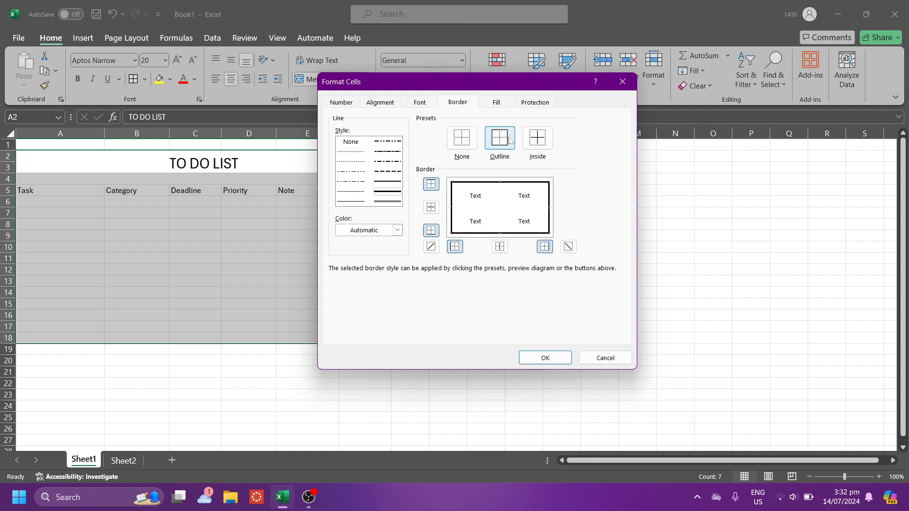
left_click(343, 202)
left_click(549, 144)
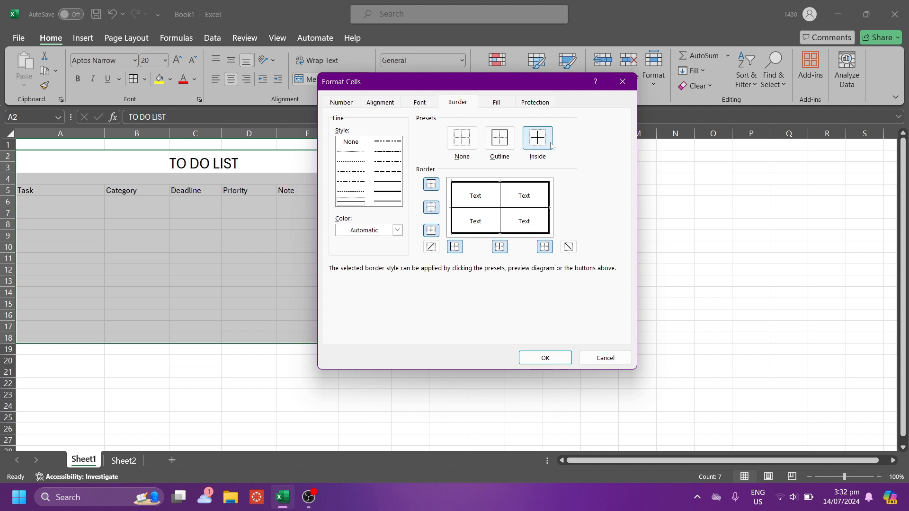
left_click(539, 360)
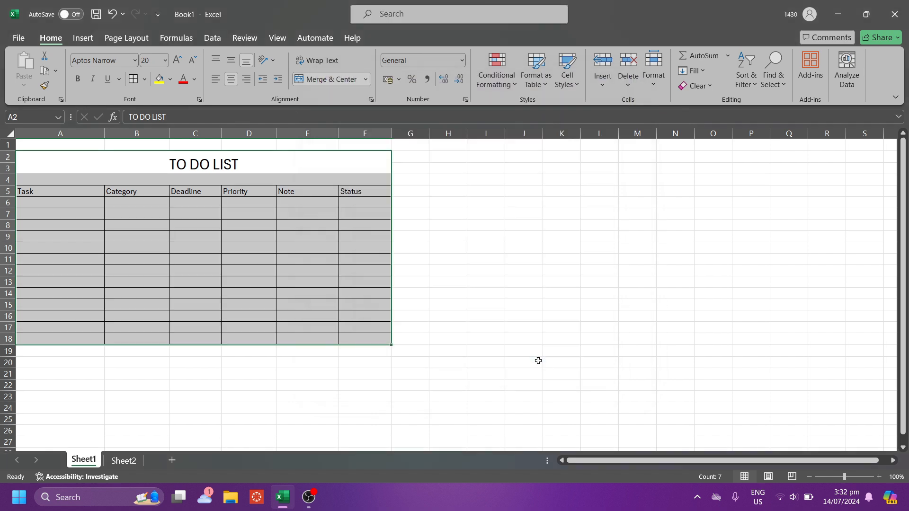
left_click(354, 275)
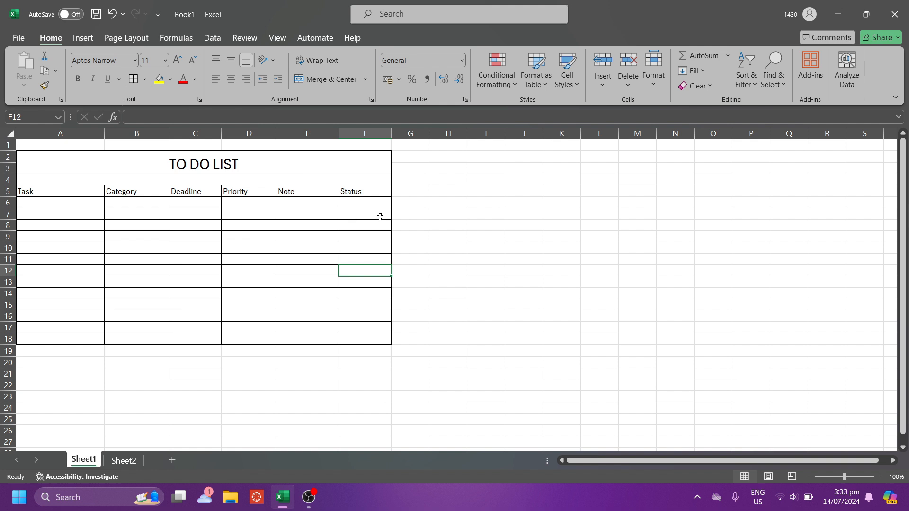
- Enter the summary labels Total Task in H5, Due Today in H7 and Over Due in H9
left_click(448, 192)
type("T")
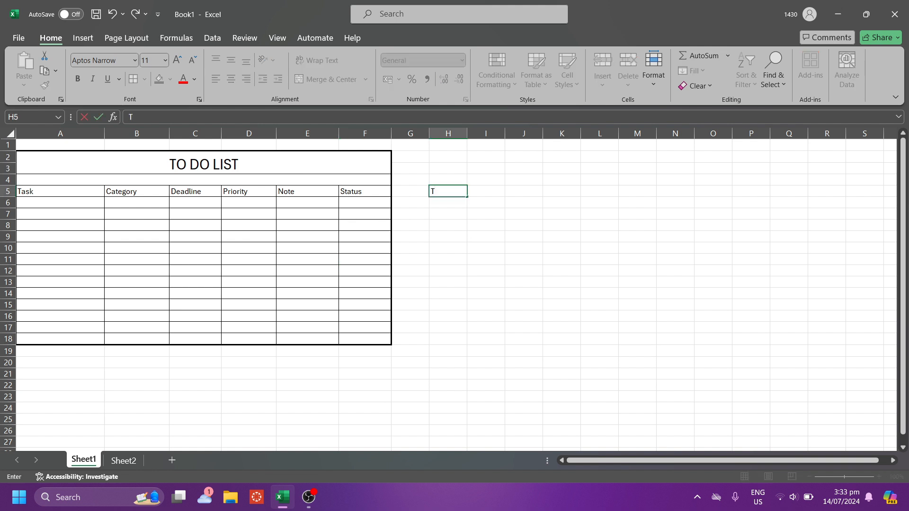
type("ota")
type("l Task")
left_click(461, 216)
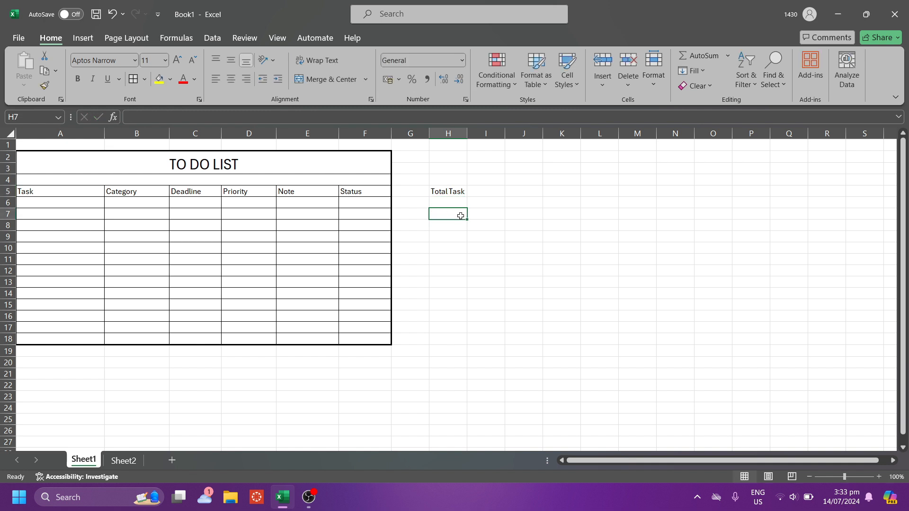
type("Due ")
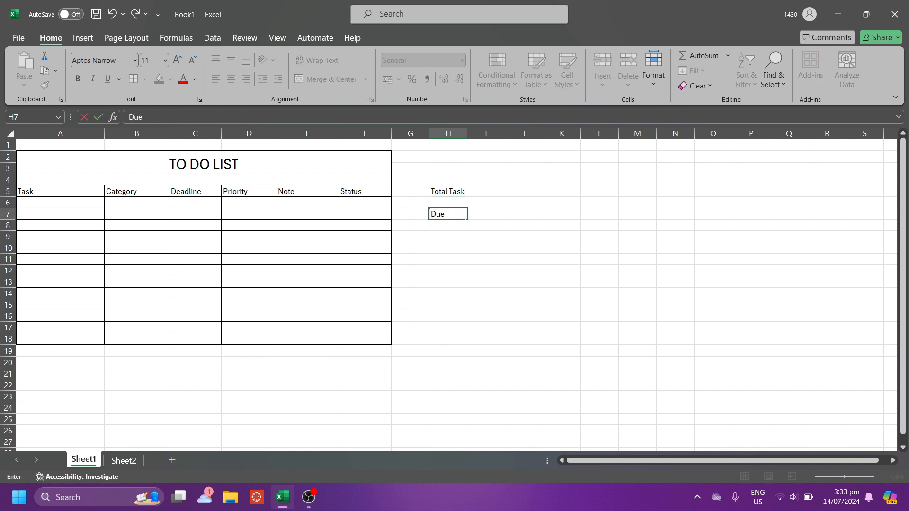
type("Today")
left_click(453, 239)
type("Over")
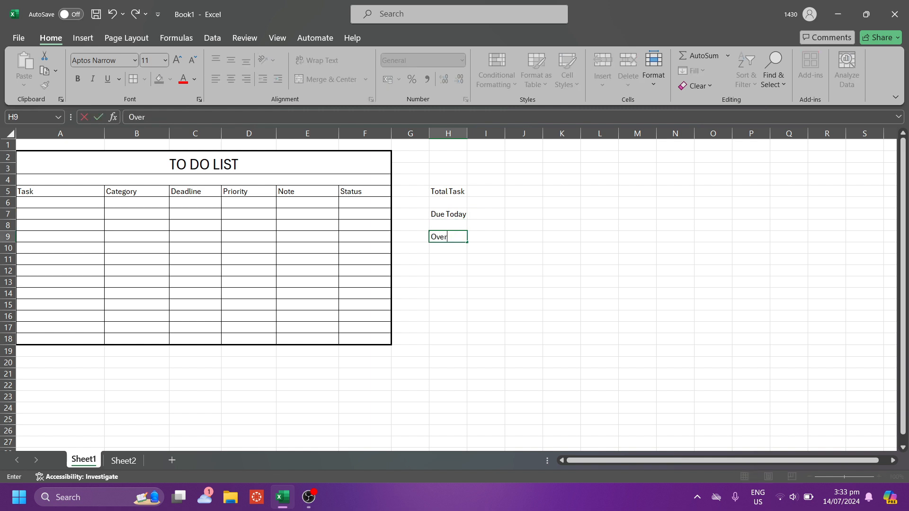
type(" Due")
- Enter the status labels Not Started in H13, In Progress in H15 and Completed in H17
left_click(451, 283)
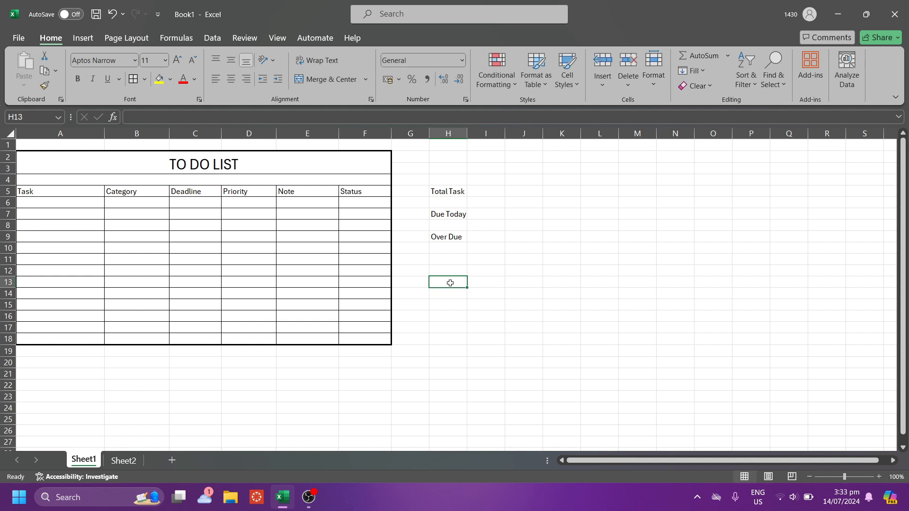
type("Not")
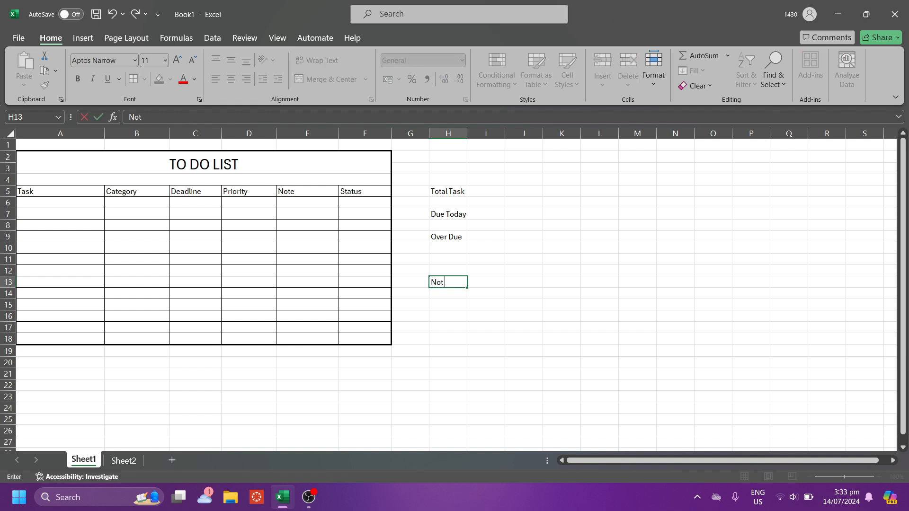
type(" Started")
left_click(450, 306)
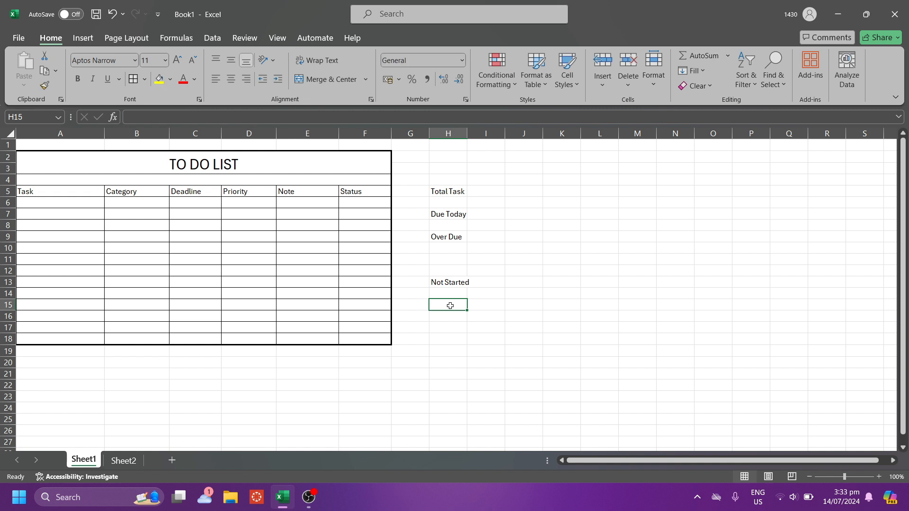
type("In")
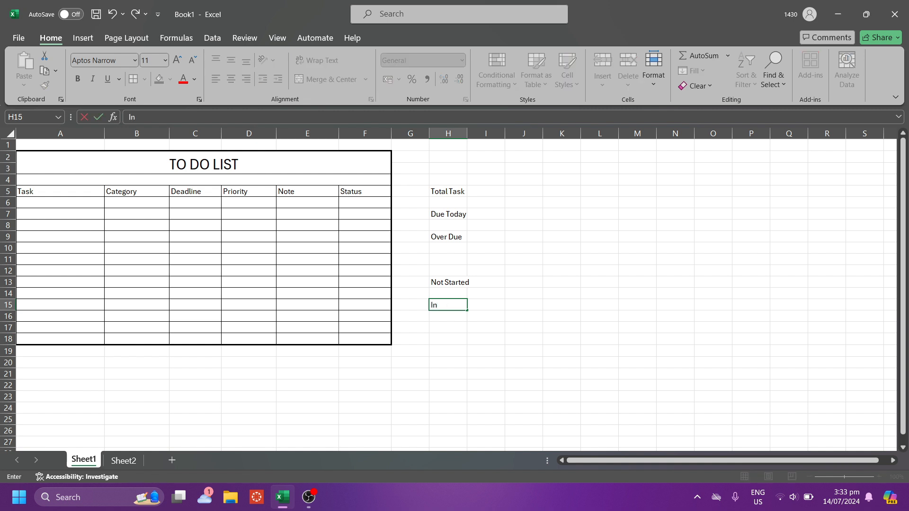
type(" Prodre")
key("BackSpace")
type("gress")
key("Return")
key("Return")
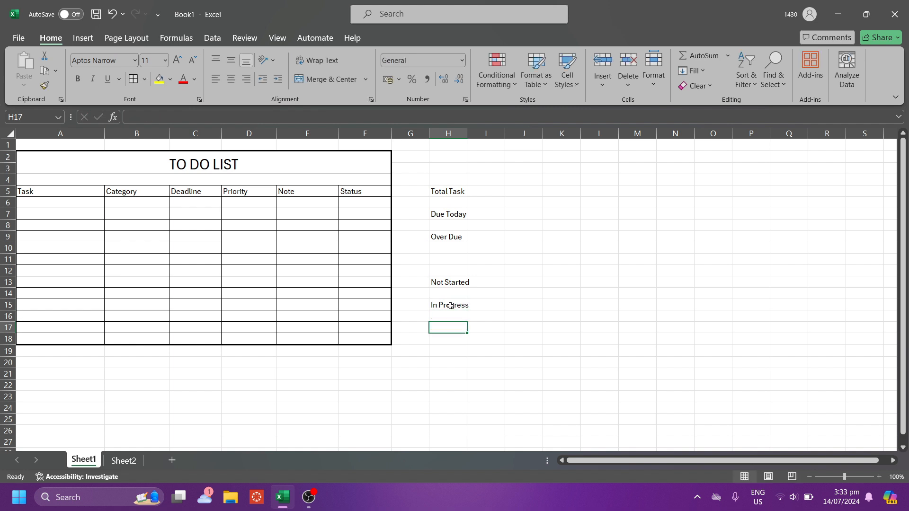
type("Comp")
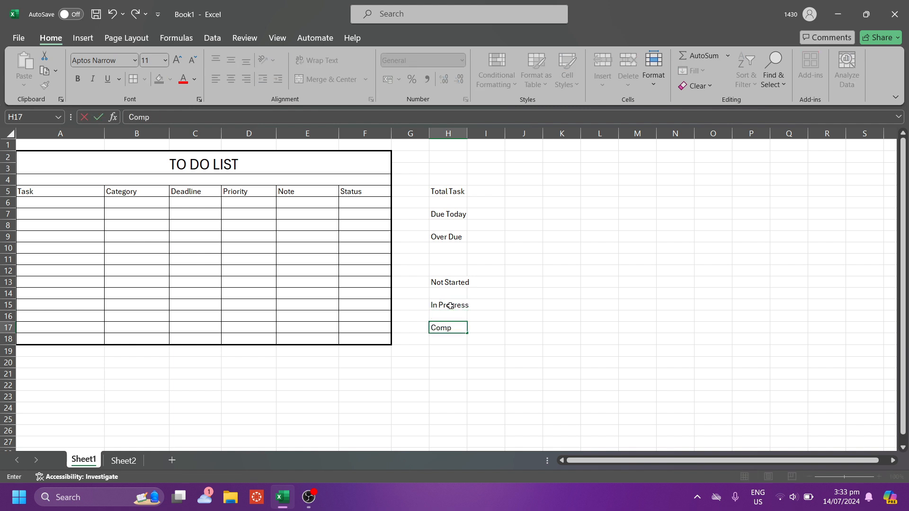
type("leted")
left_click(489, 227)
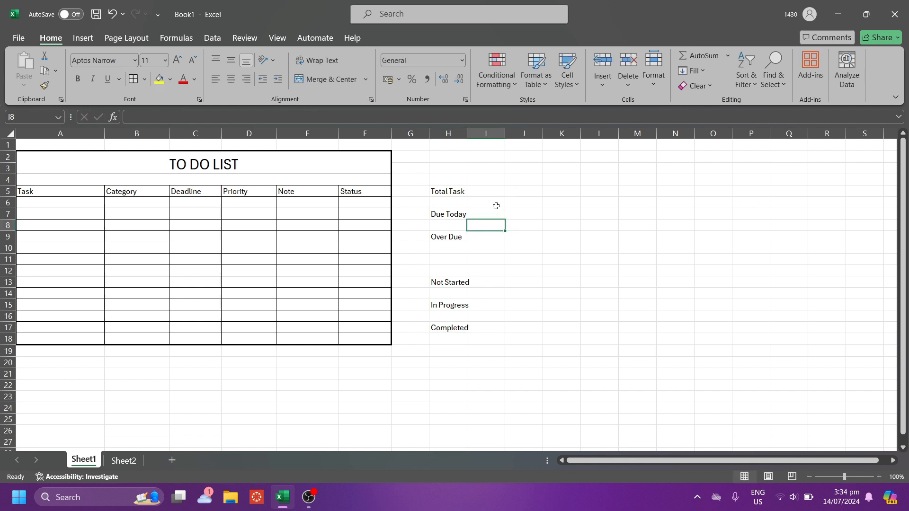
- Merge and center the Total Task, Due Today and Over Due labels across H5:I6, H7:I8 and H9:I10
left_click_drag(483, 203, 452, 196)
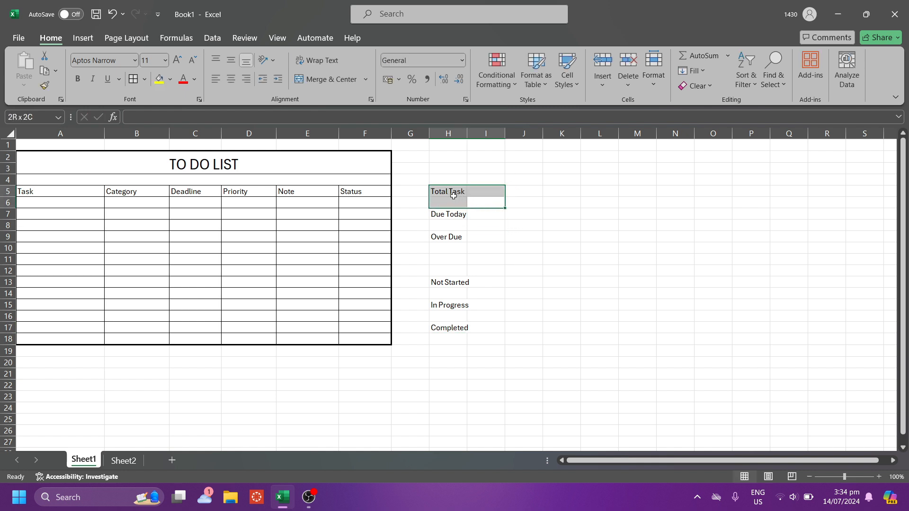
left_click(324, 81)
left_click_drag(485, 225, 459, 218)
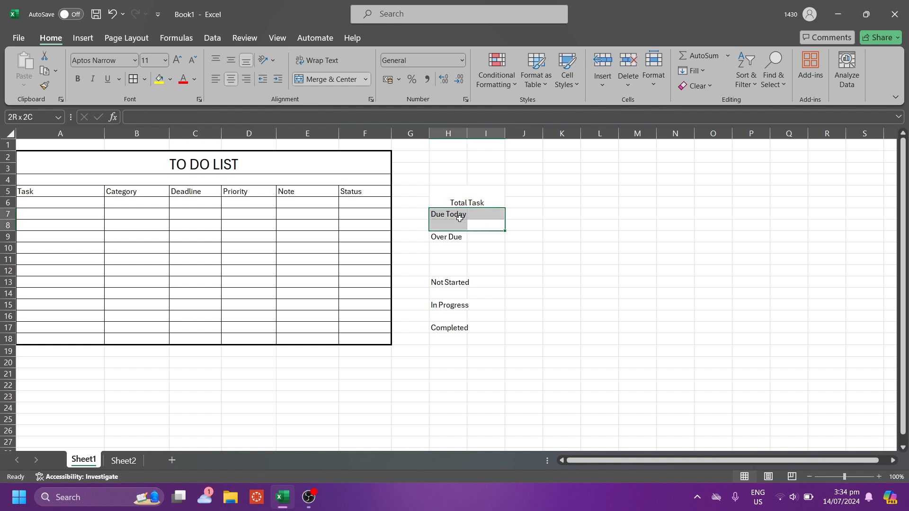
left_click(312, 79)
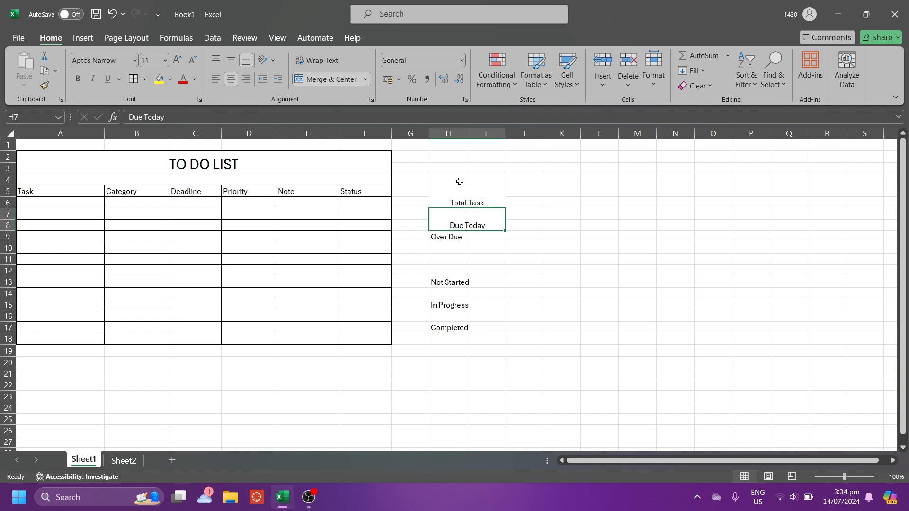
left_click_drag(488, 260, 450, 239)
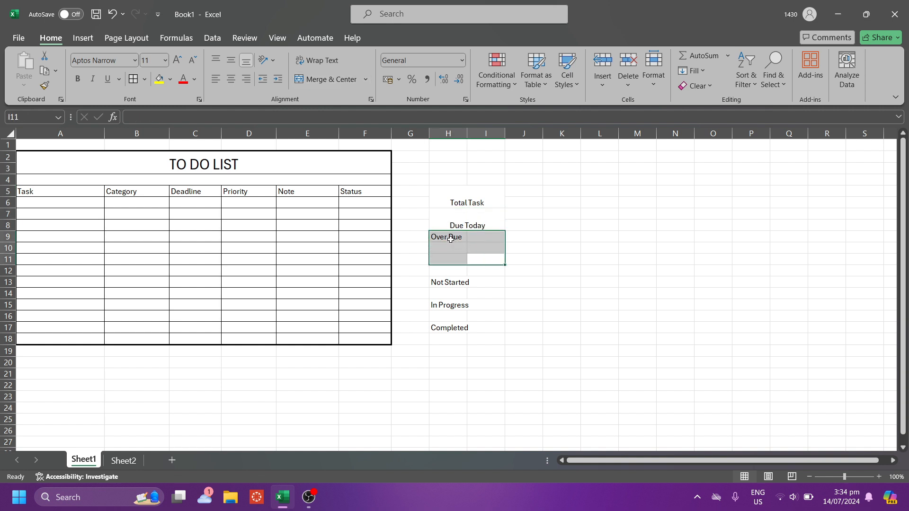
left_click(483, 249)
key("BackSpace")
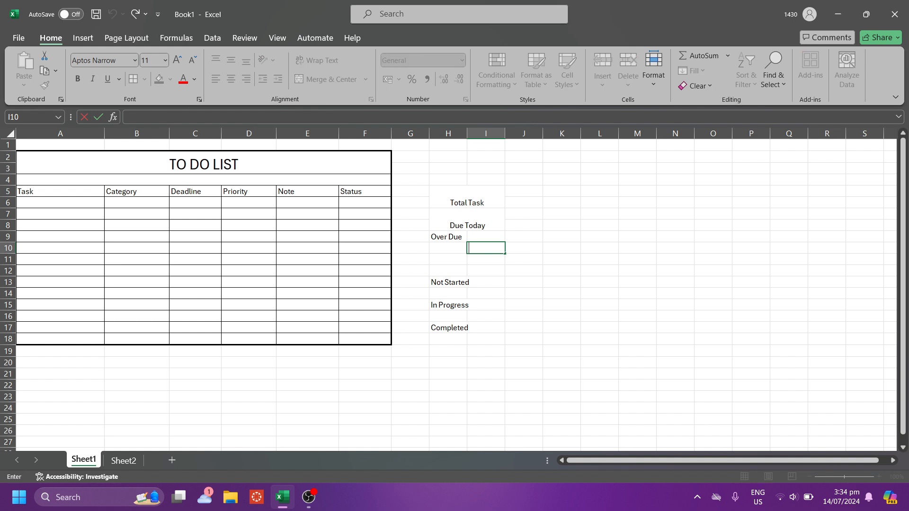
key("Escape")
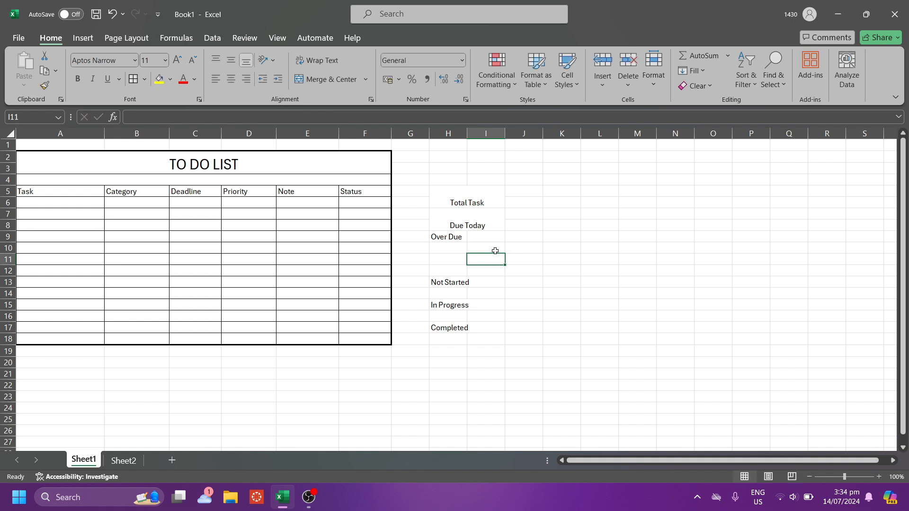
left_click_drag(493, 249, 455, 238)
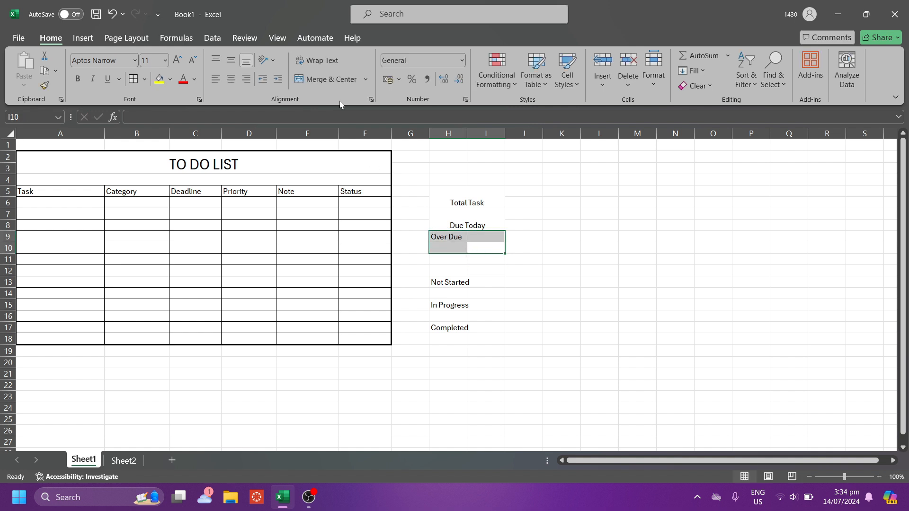
left_click(309, 83)
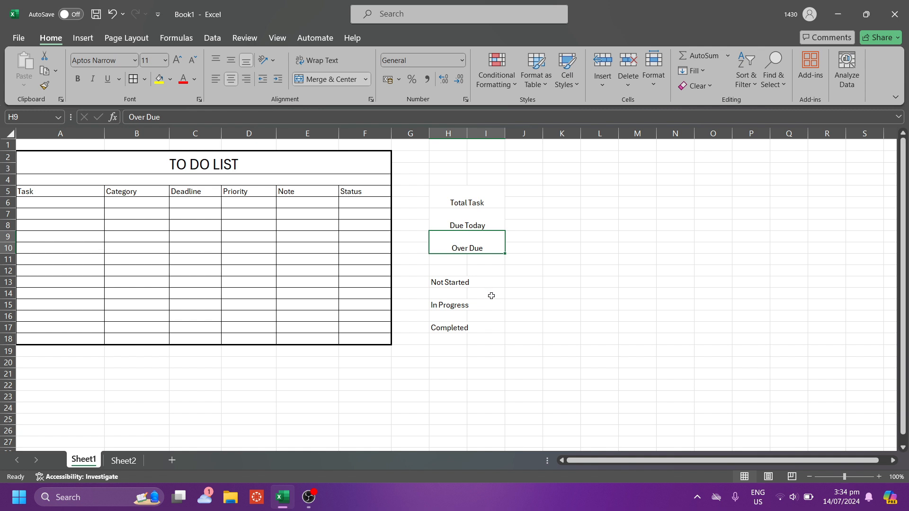
- Merge and center the Not Started, In Progress and Completed labels across H13:I14, H15:I16 and H17:I18
left_click(476, 292)
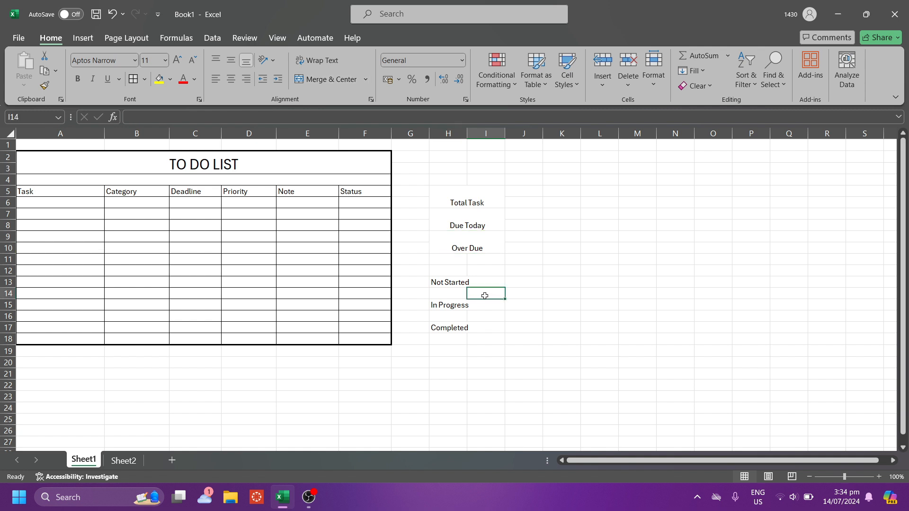
left_click_drag(476, 293, 456, 284)
left_click(340, 79)
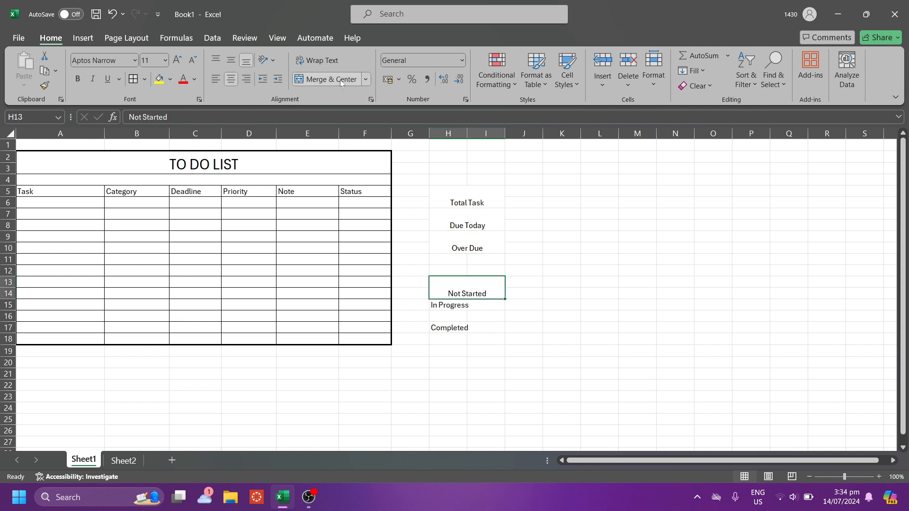
left_click_drag(479, 314, 450, 306)
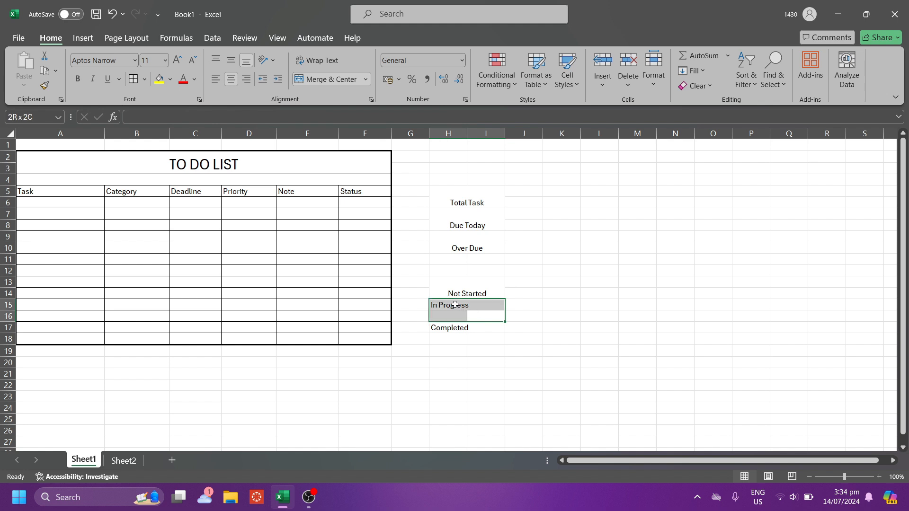
left_click(351, 76)
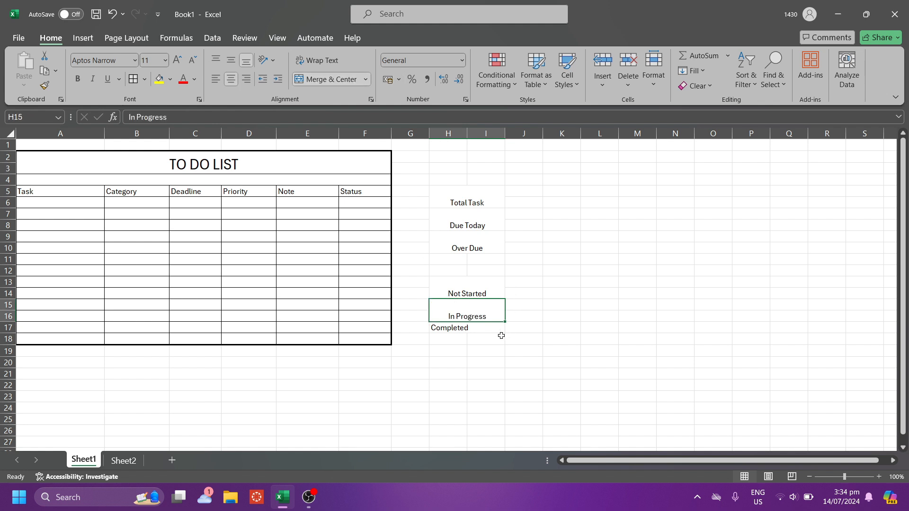
left_click_drag(487, 337, 456, 329)
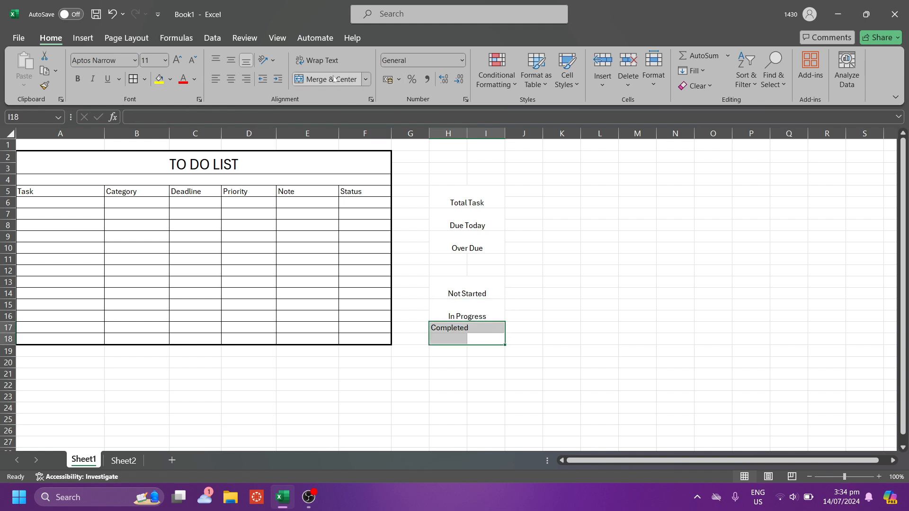
left_click(338, 79)
- Set the font size of the Total Task, Due Today and Over Due labels to 16
left_click(466, 193)
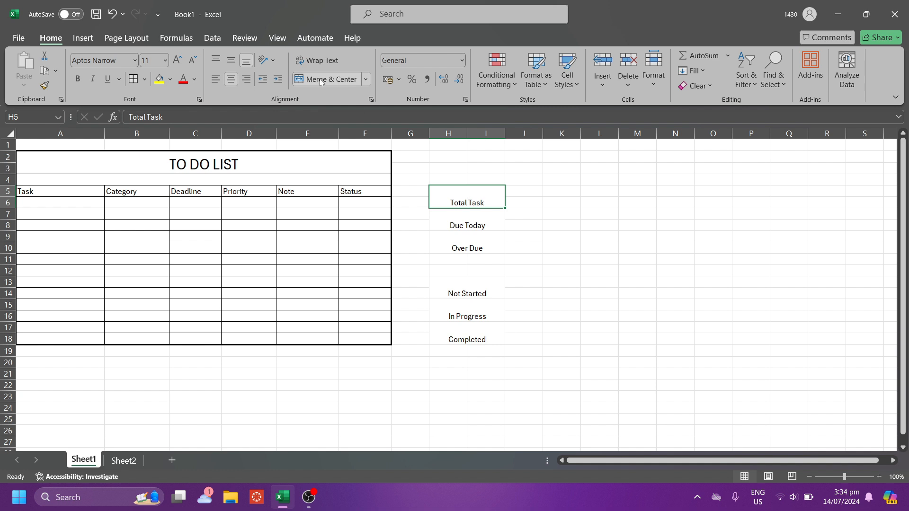
left_click(152, 61)
type("16")
key("Return")
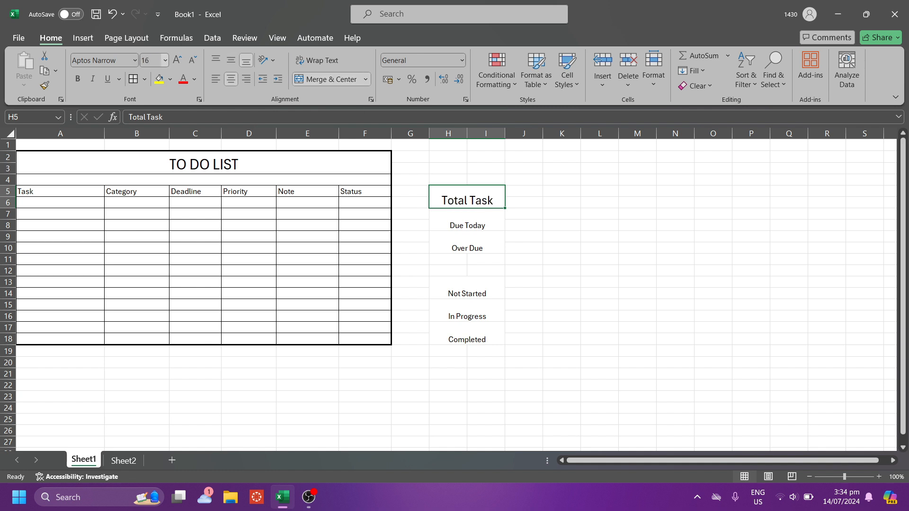
left_click(466, 225)
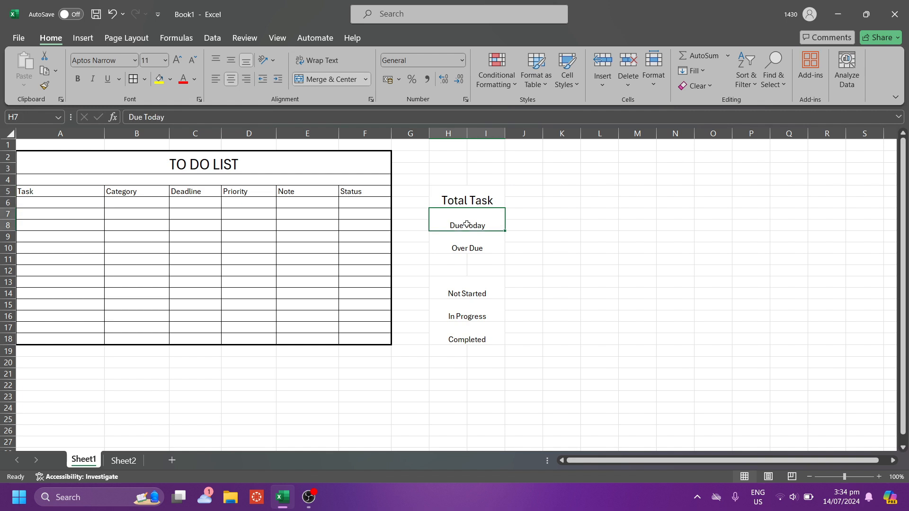
left_click(151, 60)
type("16")
key("Return")
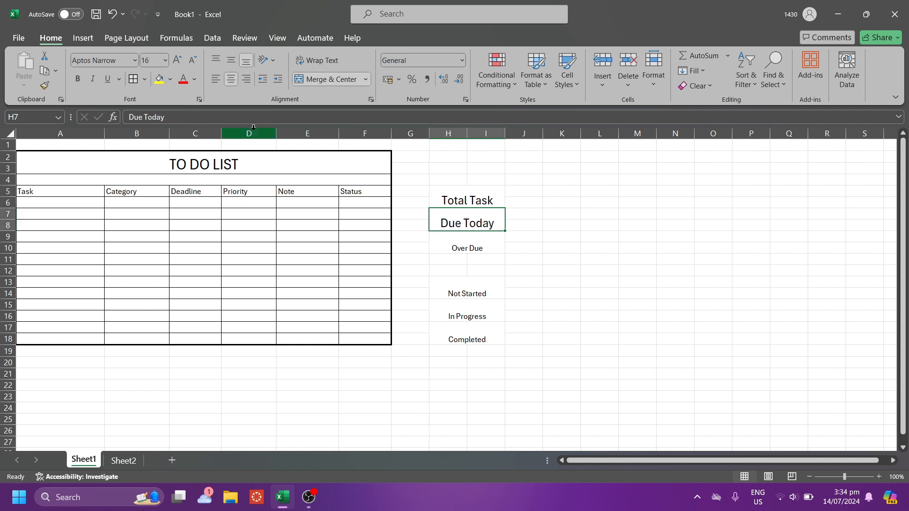
left_click(483, 249)
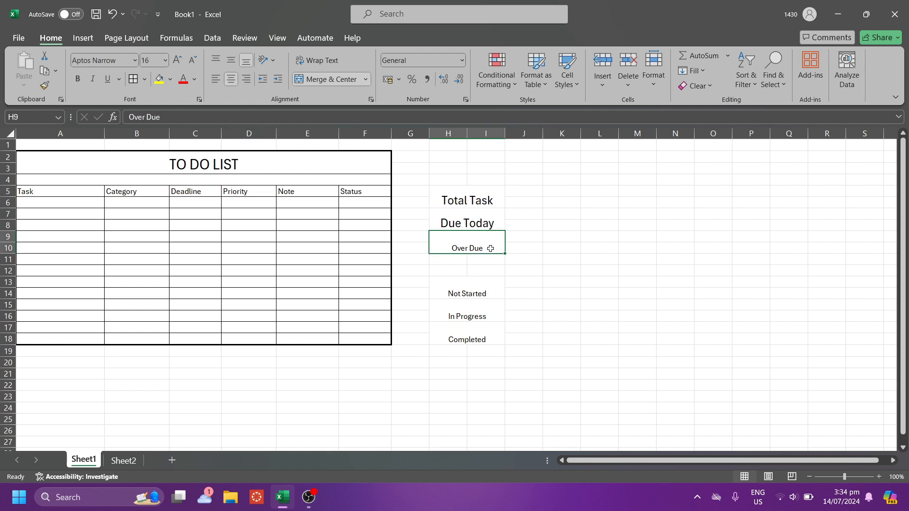
left_click(154, 61)
type("16")
key("Return")
- Set the font size of the three status labels in H13:I18 to 16
left_click_drag(486, 338, 475, 291)
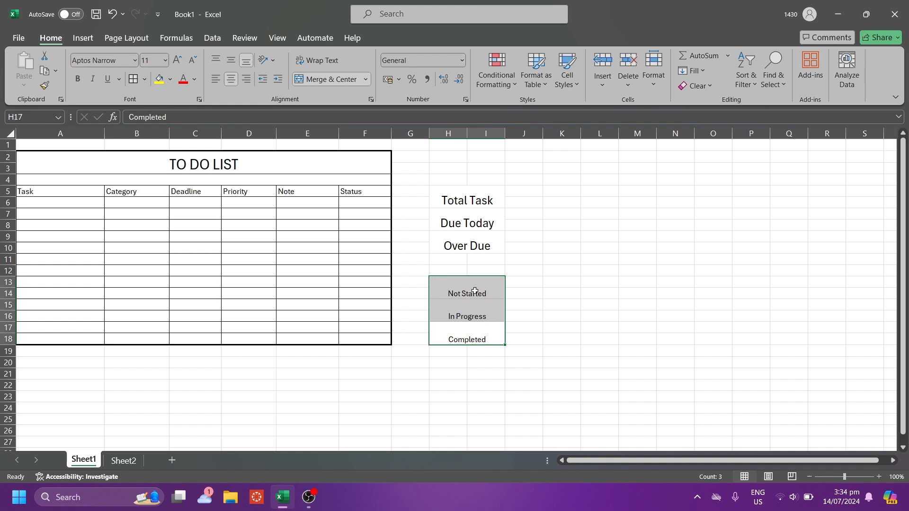
left_click(154, 60)
type("16")
key("Return")
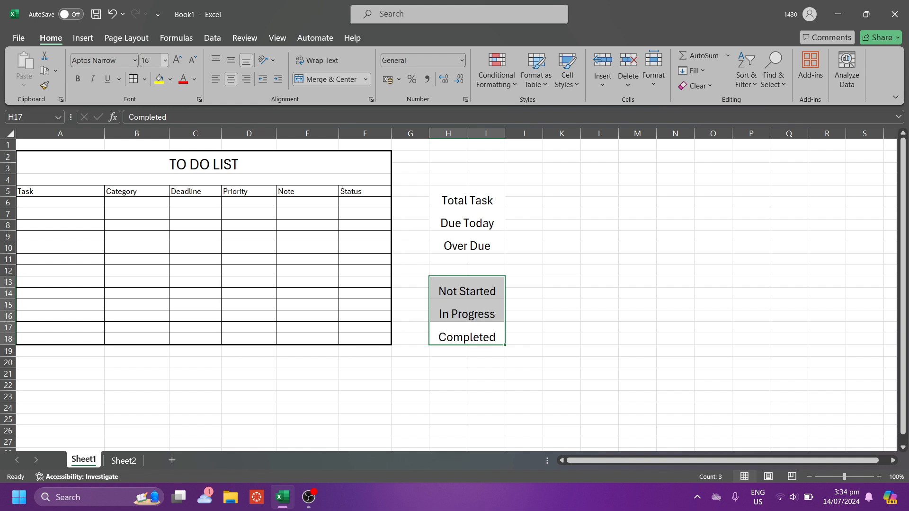
left_click(545, 232)
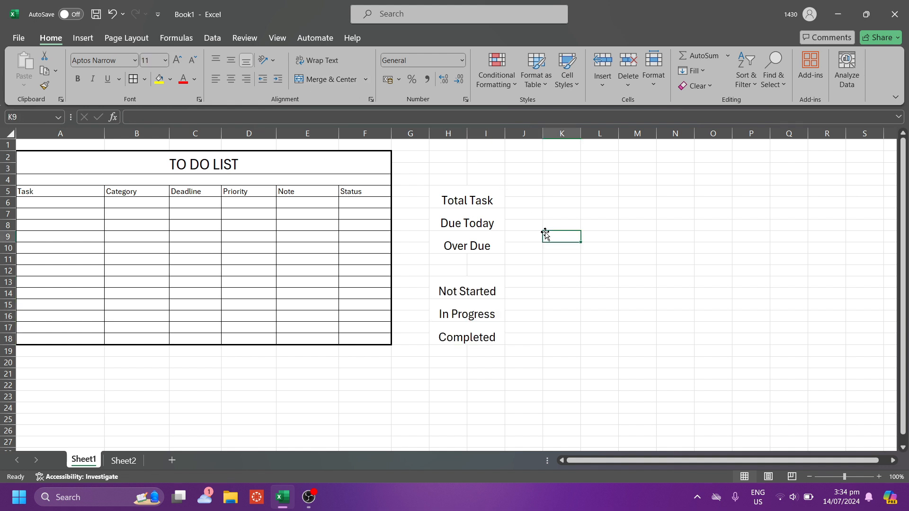
- Merge and center the value cells J5:J6, J7:J8 and J9:J10 beside the Total Task, Due Today and Over Due labels
left_click(525, 199)
left_click_drag(523, 197, 523, 193)
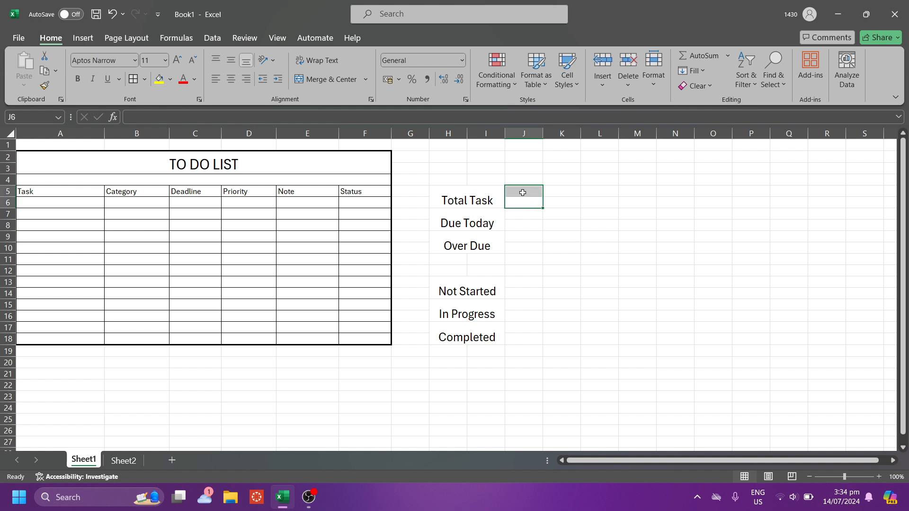
left_click(341, 81)
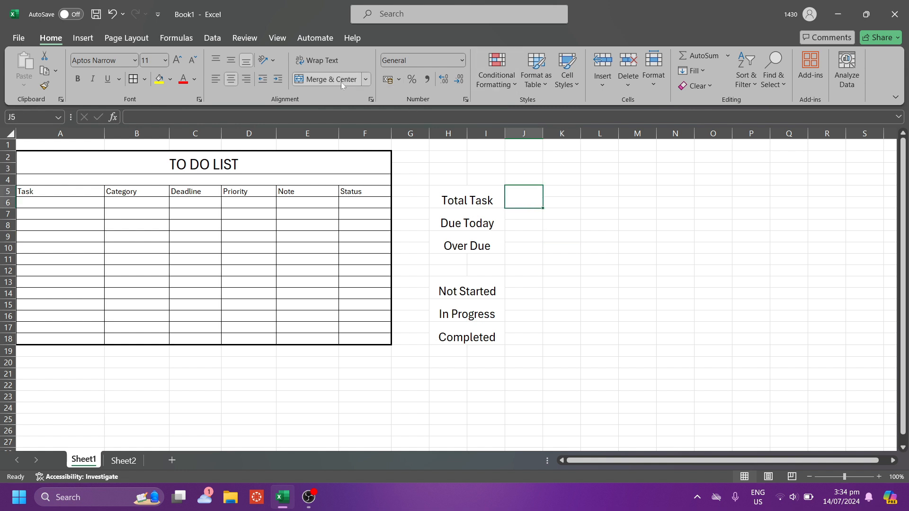
left_click_drag(523, 227, 506, 210)
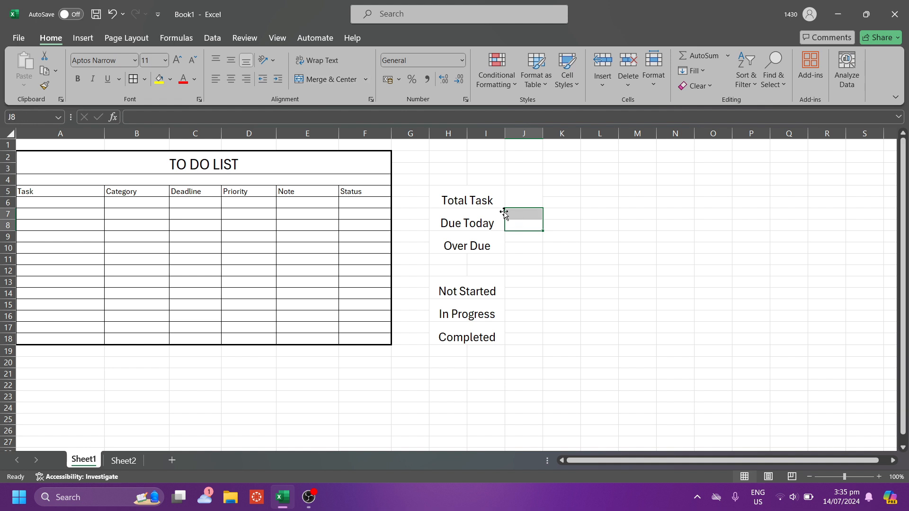
left_click(342, 83)
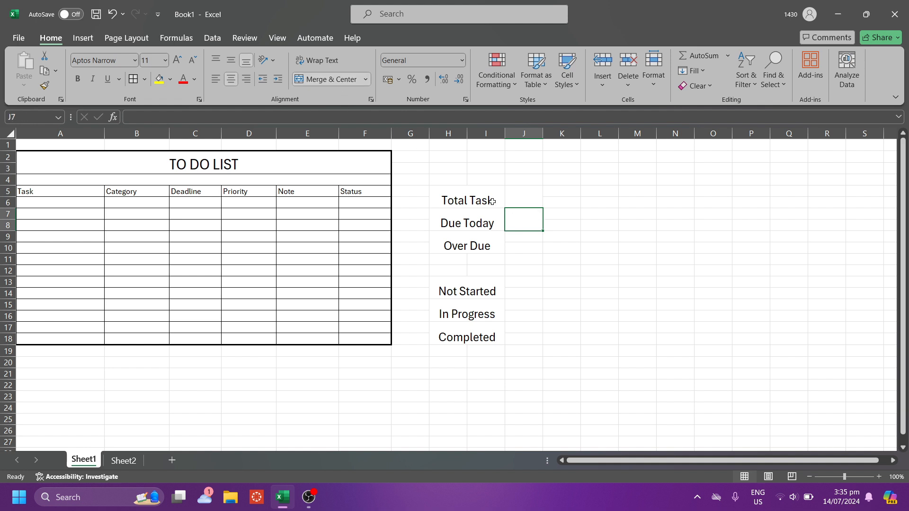
left_click_drag(532, 250, 506, 230)
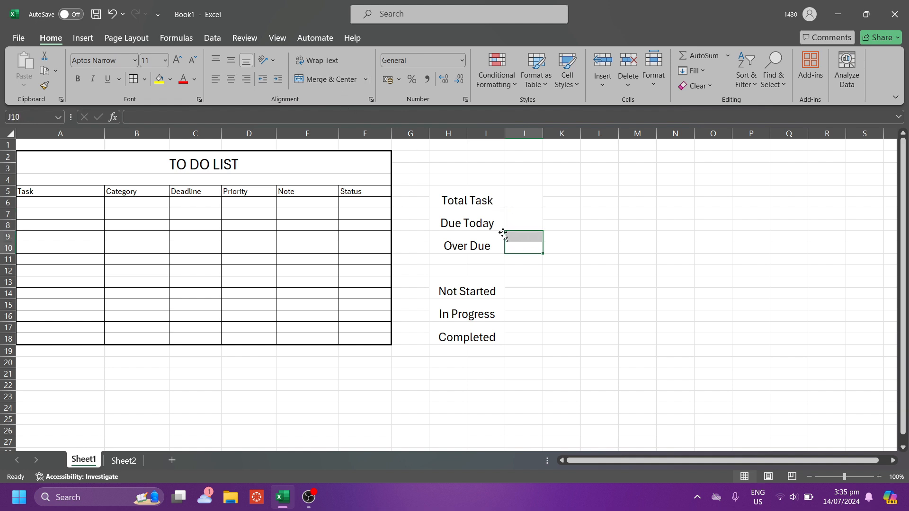
left_click(352, 80)
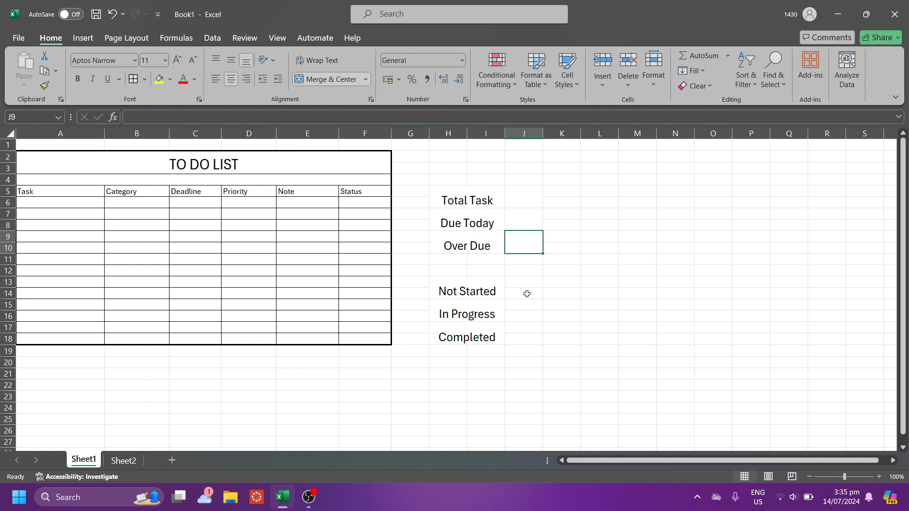
- Merge and center the value cells J13:J14, J15:J16 and J17:J18 beside the Not Started, In Progress and Completed labels
left_click_drag(527, 294, 520, 284)
left_click(337, 80)
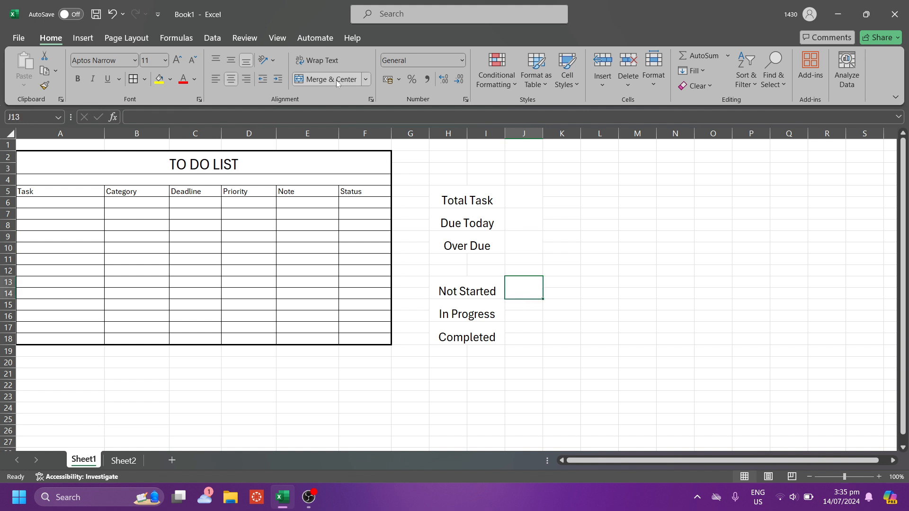
left_click_drag(523, 316, 518, 305)
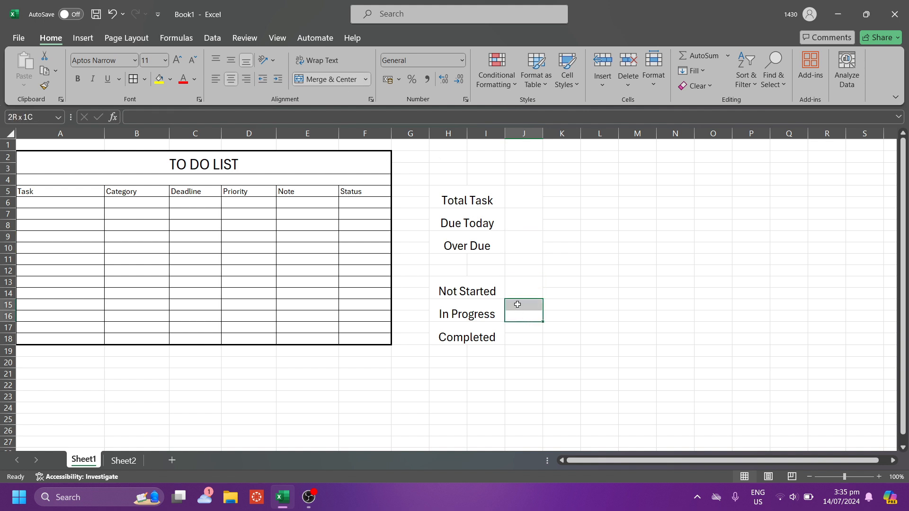
left_click(331, 80)
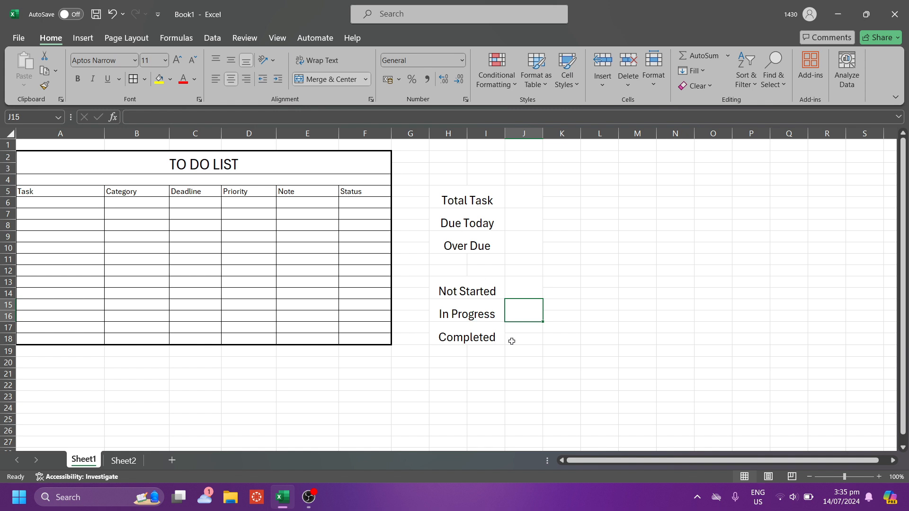
left_click_drag(514, 341, 512, 328)
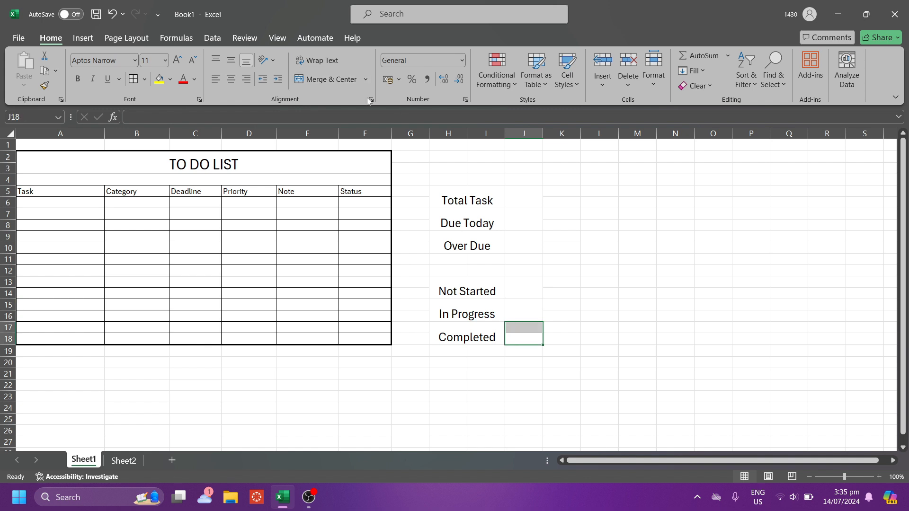
left_click(345, 83)
- Give the Total Task, Due Today and Over Due block H5:J10 a thick outline border and thin inside borders
left_click(530, 240)
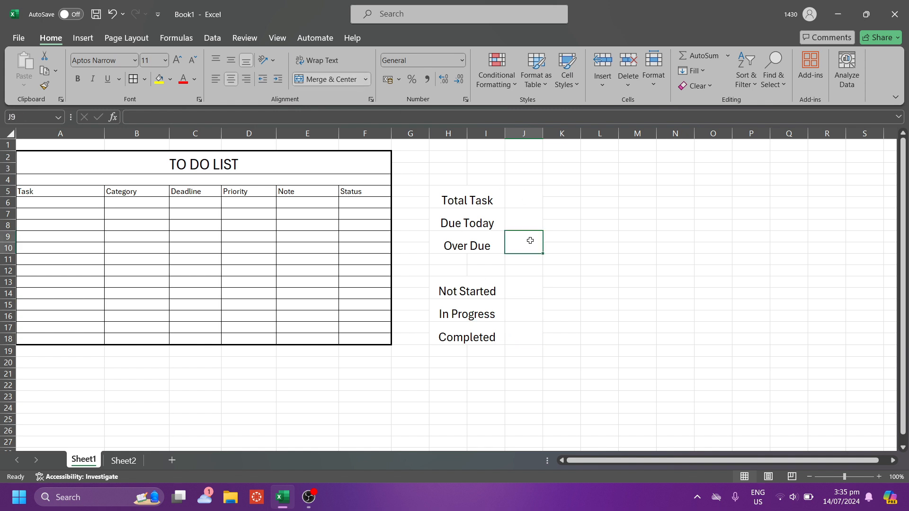
left_click_drag(531, 240, 462, 201)
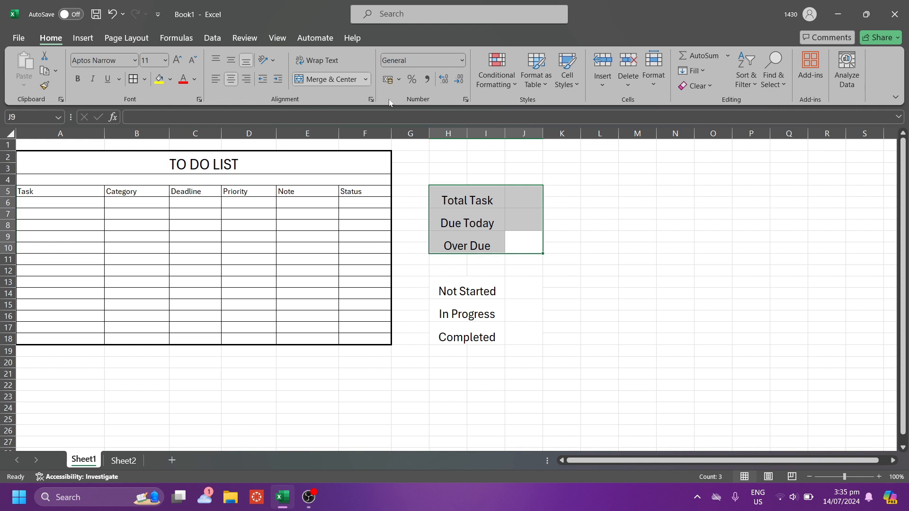
key("ctrl+1")
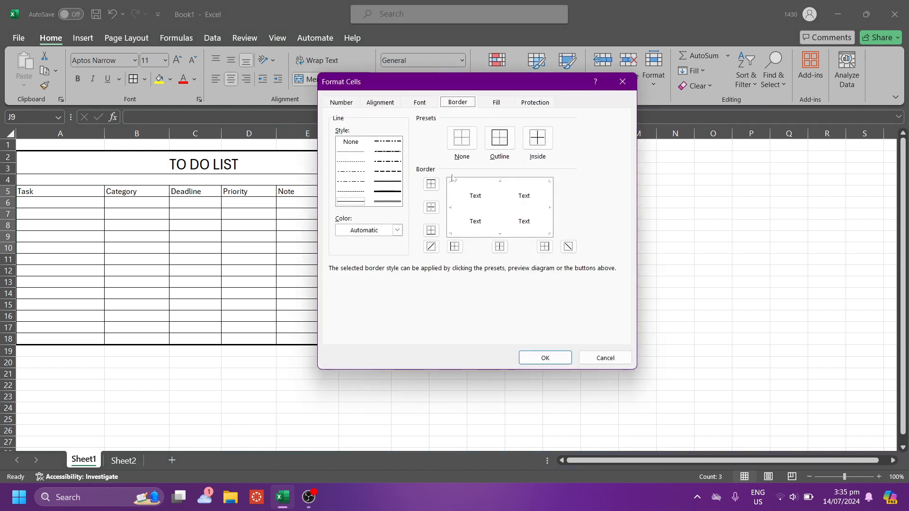
left_click(384, 192)
left_click(496, 151)
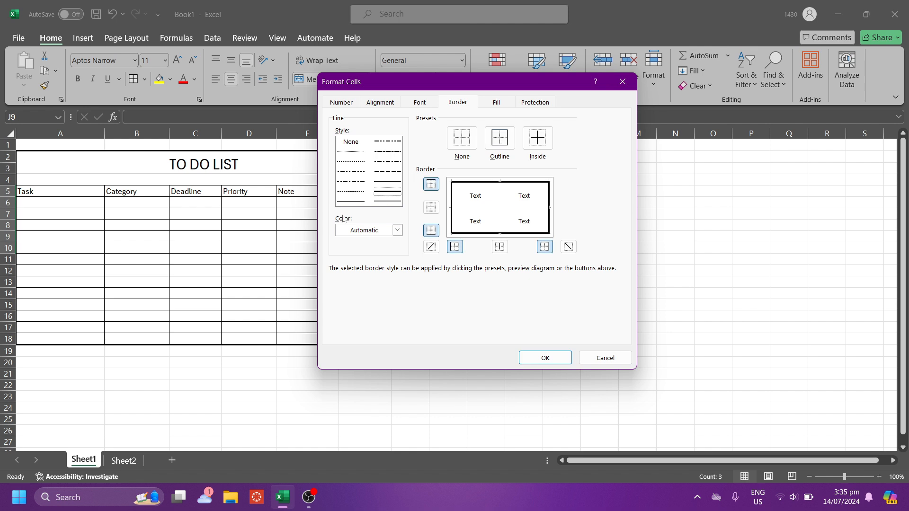
left_click(351, 202)
left_click(538, 137)
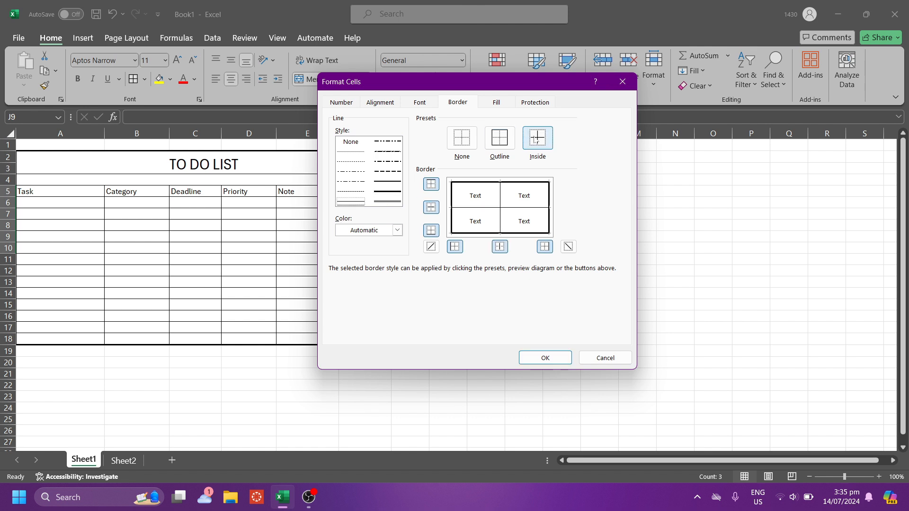
left_click(563, 358)
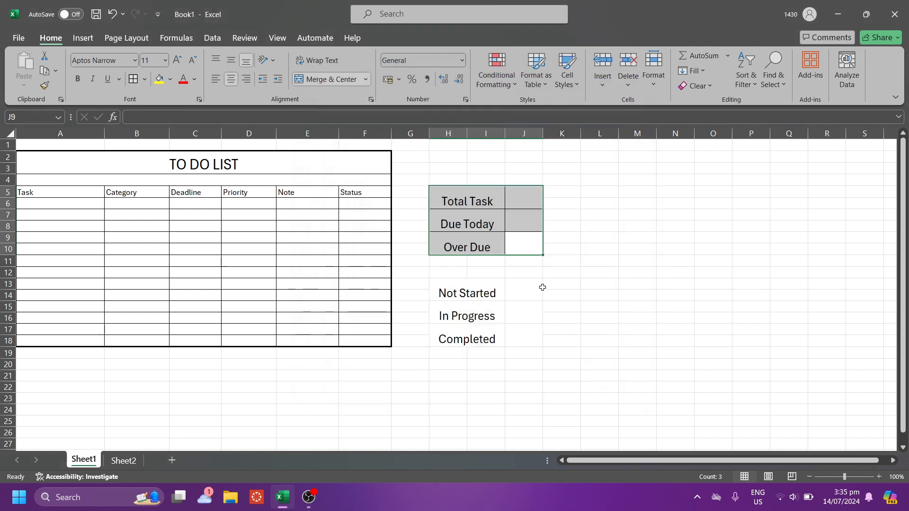
- Apply a thick outline border and thin inside borders to the status summary block H13:J18
left_click_drag(520, 346, 460, 297)
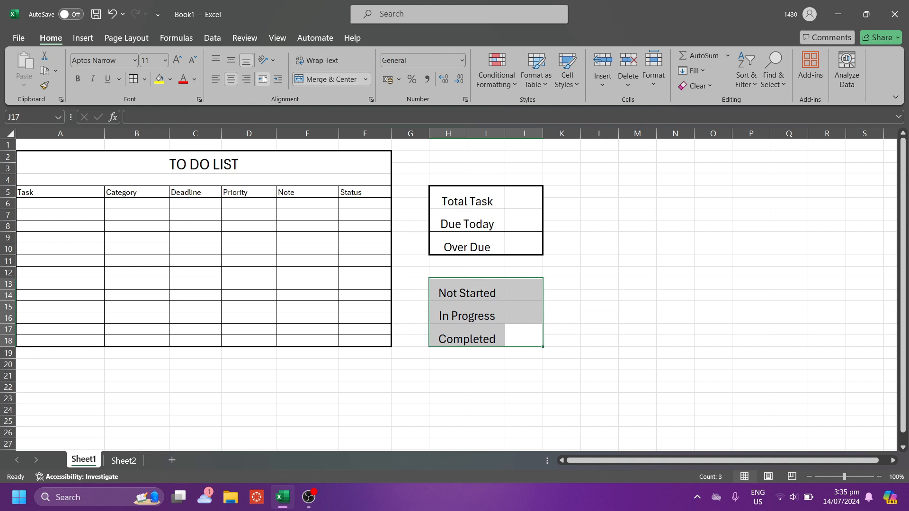
key("ctrl+1")
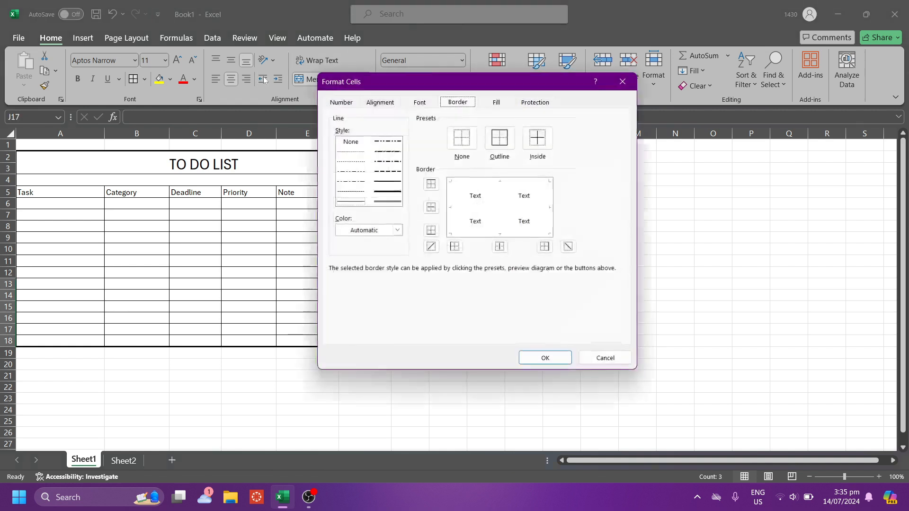
left_click(382, 193)
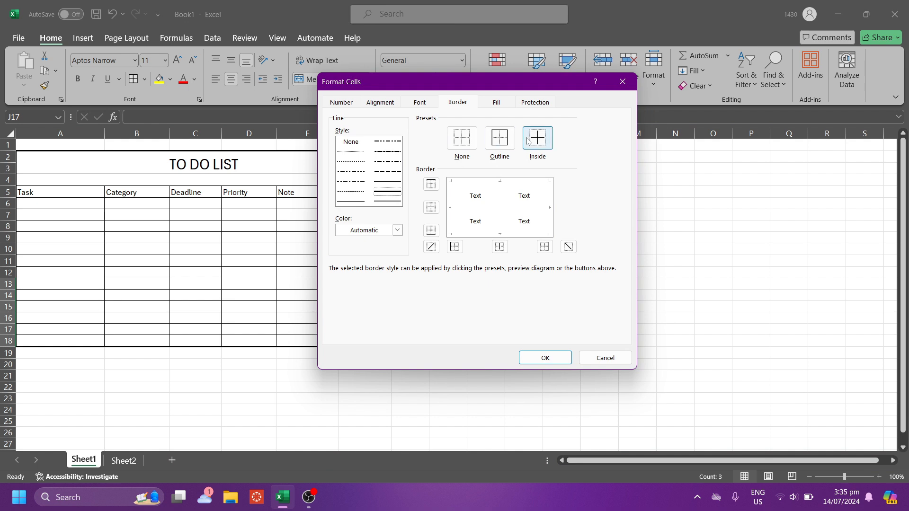
left_click(500, 138)
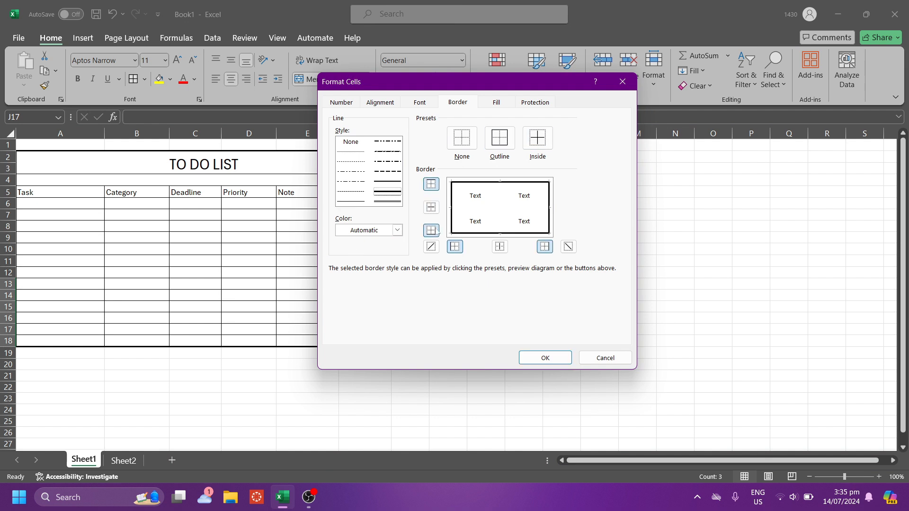
left_click(351, 201)
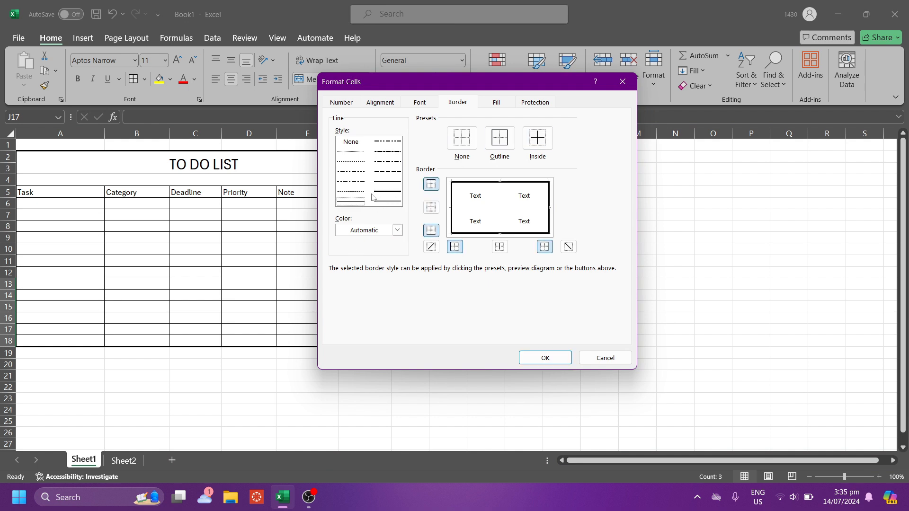
left_click(543, 147)
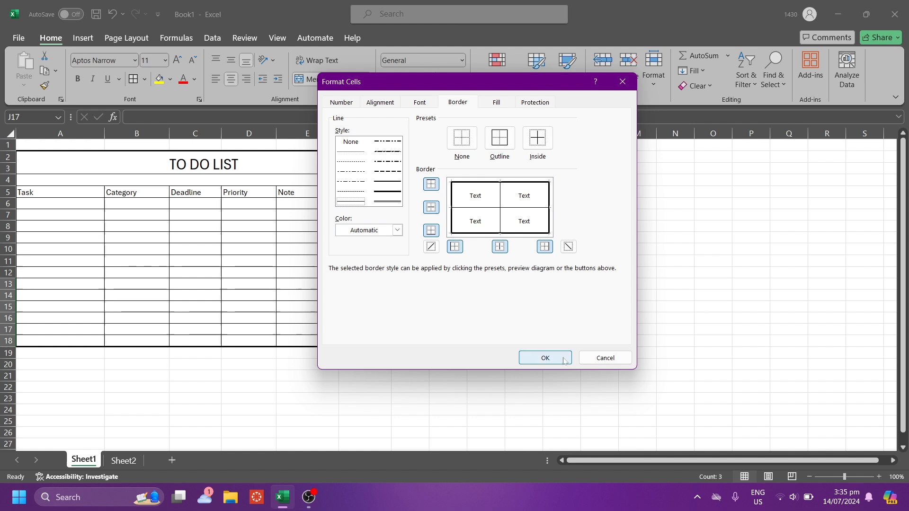
left_click(546, 358)
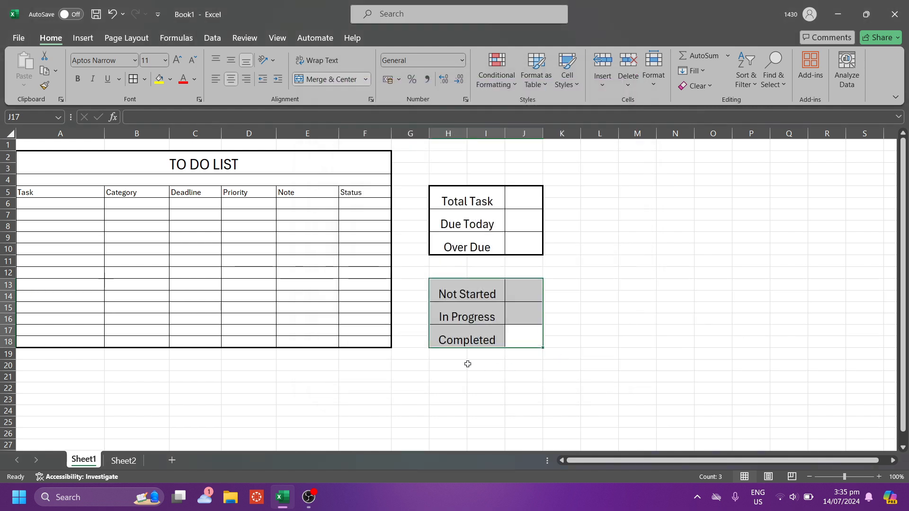
left_click(468, 364)
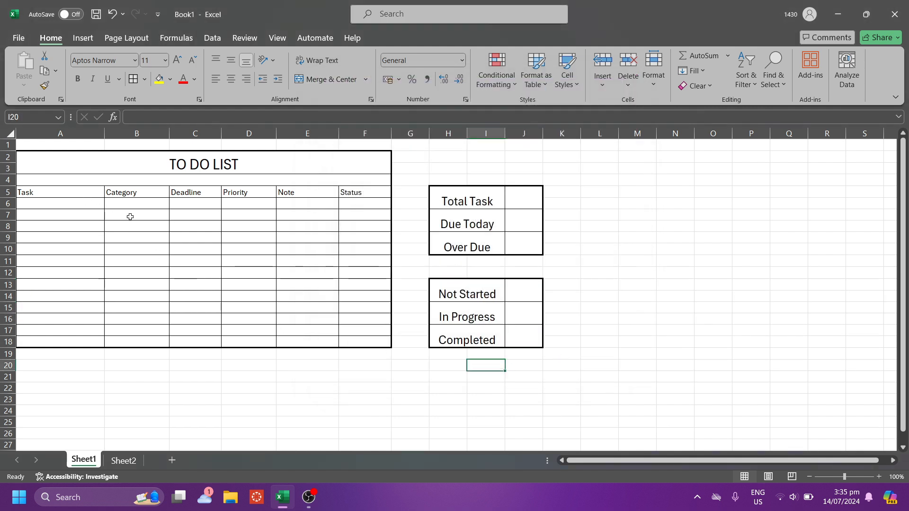
- Review the category names on Sheet2, and set the data validation of Sheet1's Category cells B6:B18 to allow a List
left_click(140, 205)
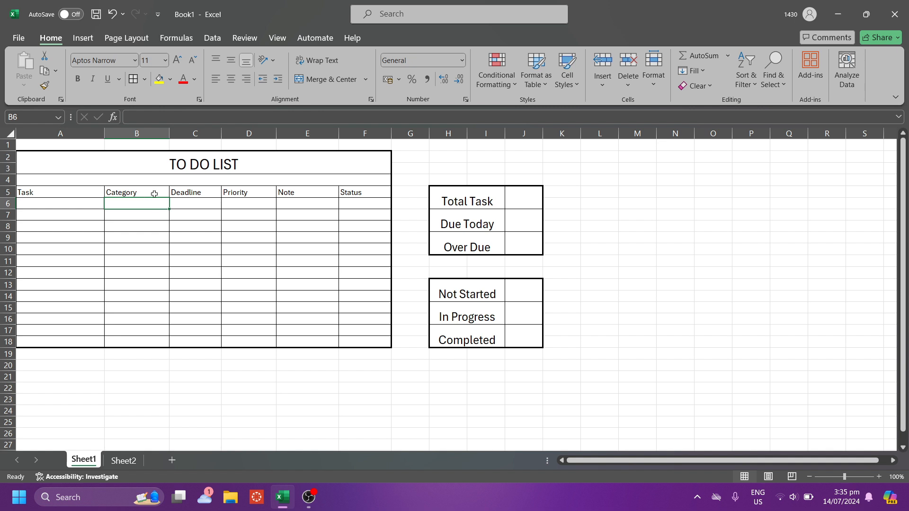
left_click(127, 463)
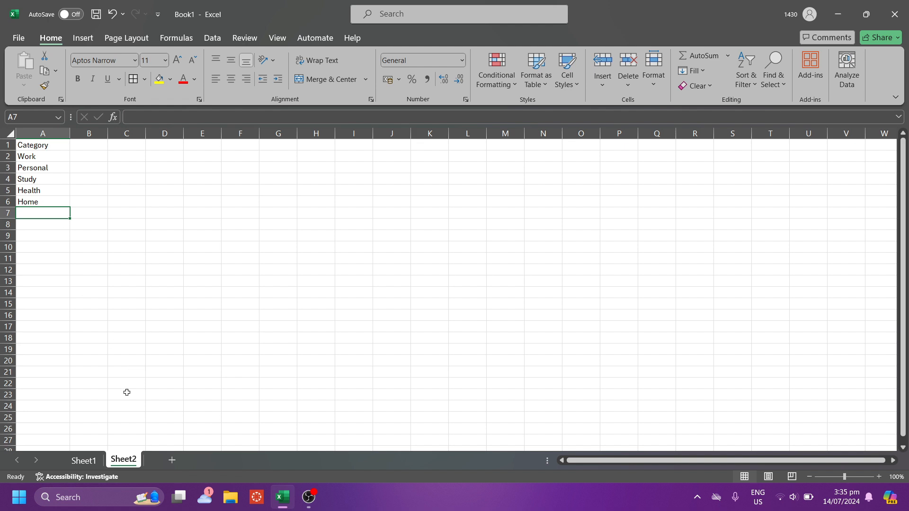
left_click(92, 465)
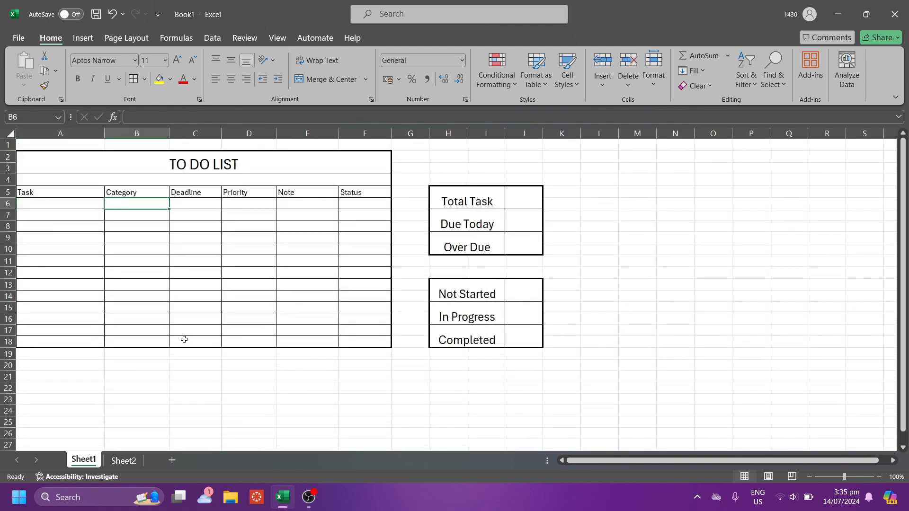
mouse_move(147, 341)
left_mouse_down()
mouse_move(146, 173)
mouse_move(129, 207)
left_mouse_up()
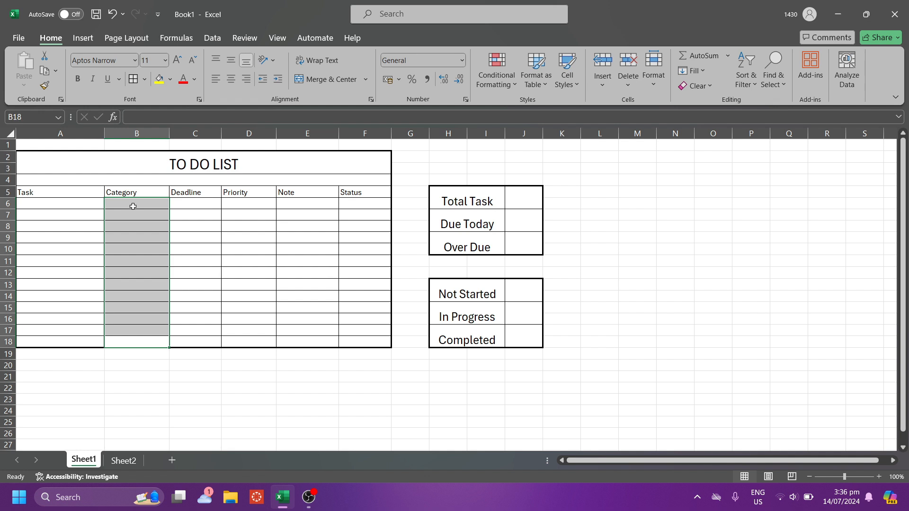
left_click(211, 38)
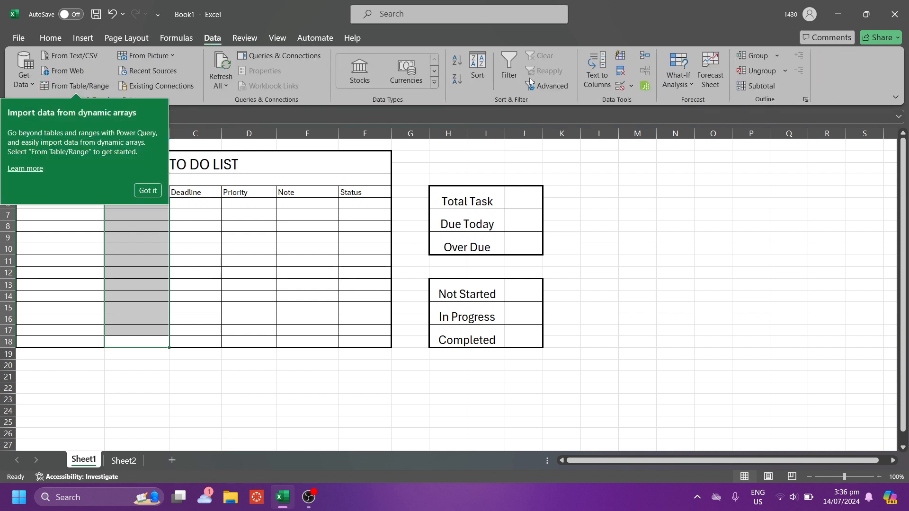
left_click(620, 85)
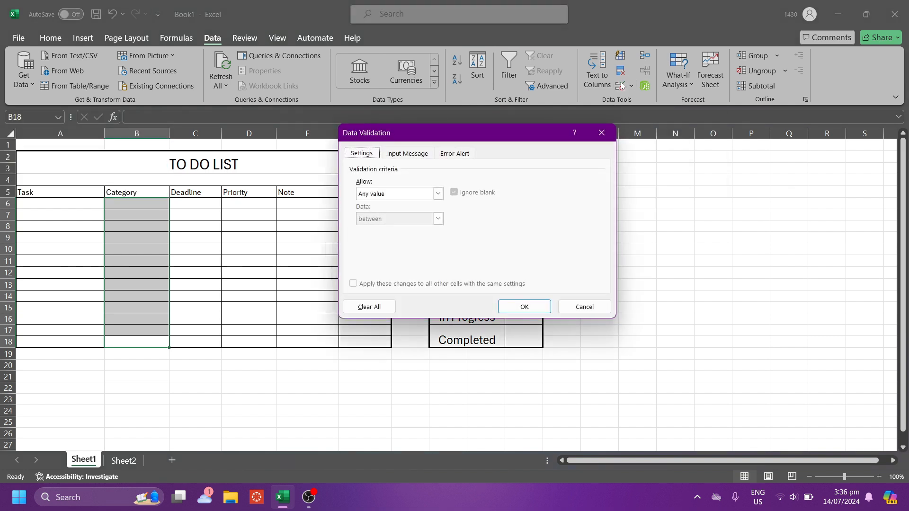
left_click(438, 194)
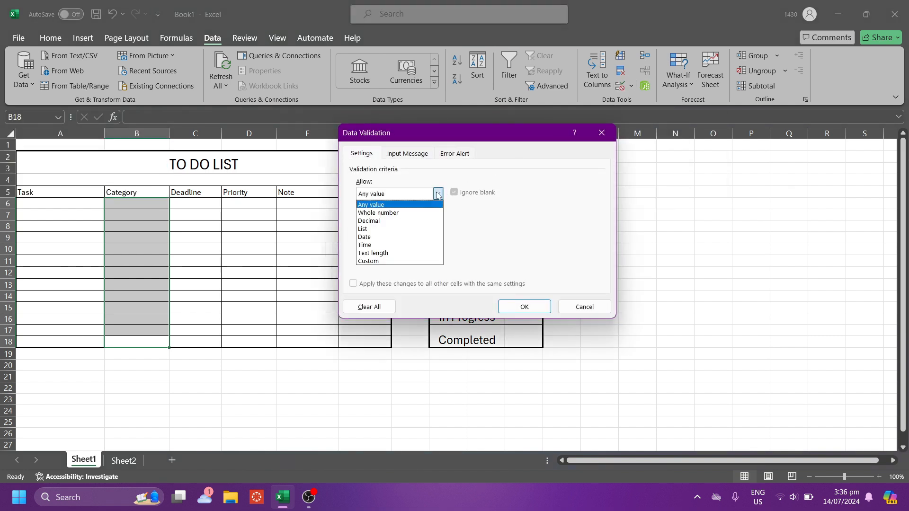
left_click(414, 230)
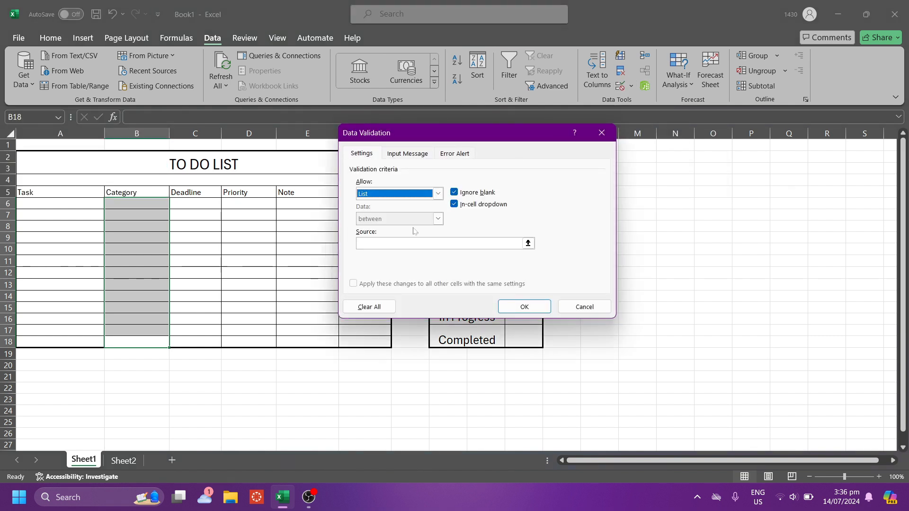
- Use Sheet2 cells A2:A6 as the validation list source, apply it, and check the category dropdown in B6
left_click(528, 243)
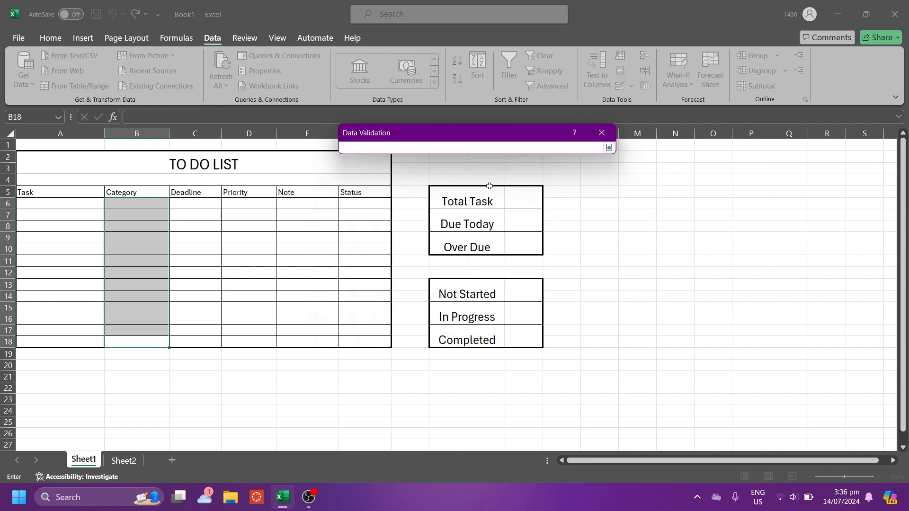
left_click(124, 463)
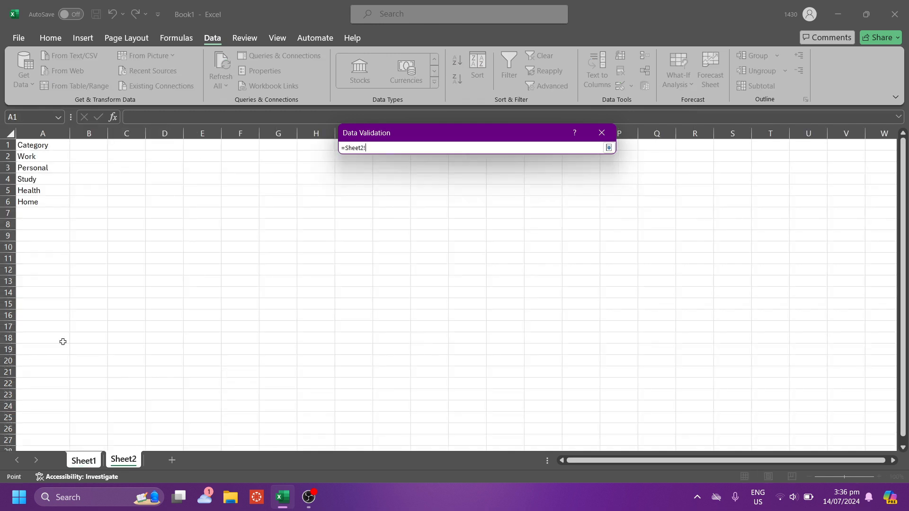
left_click_drag(53, 204, 50, 159)
key("Return")
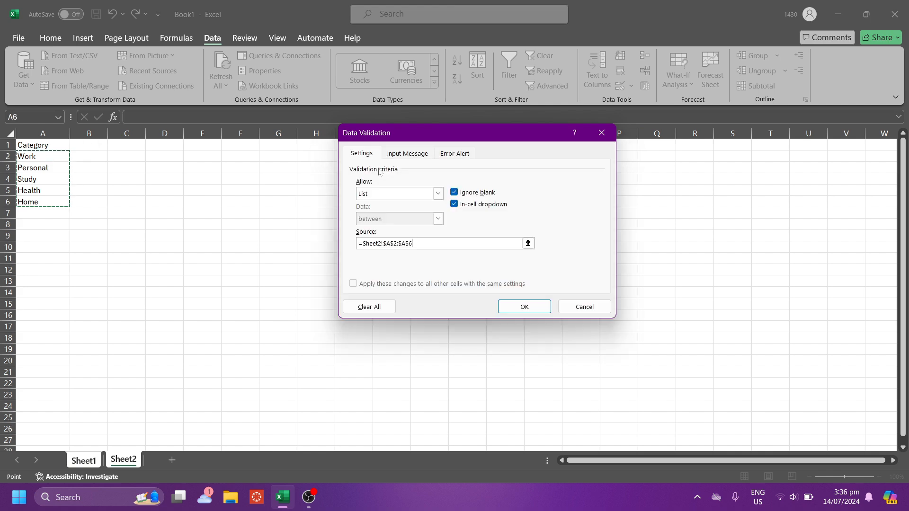
left_click(536, 311)
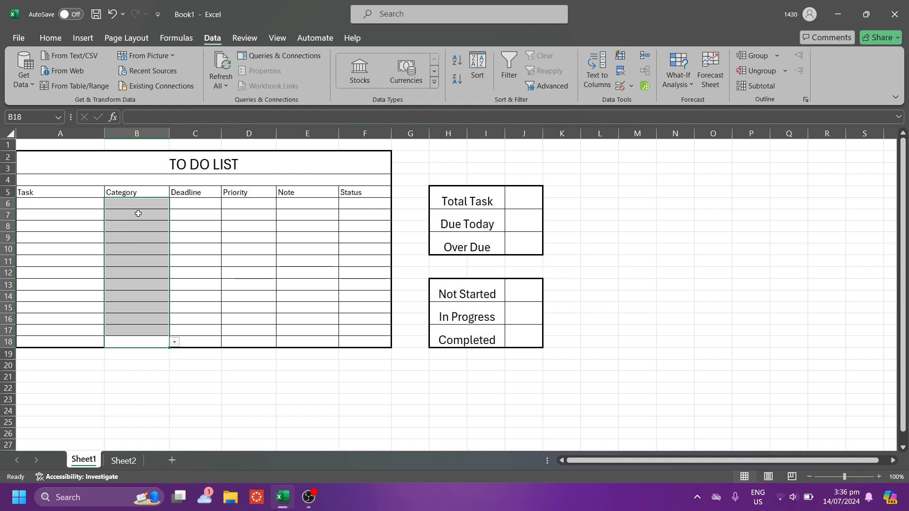
left_click(149, 204)
left_click(174, 204)
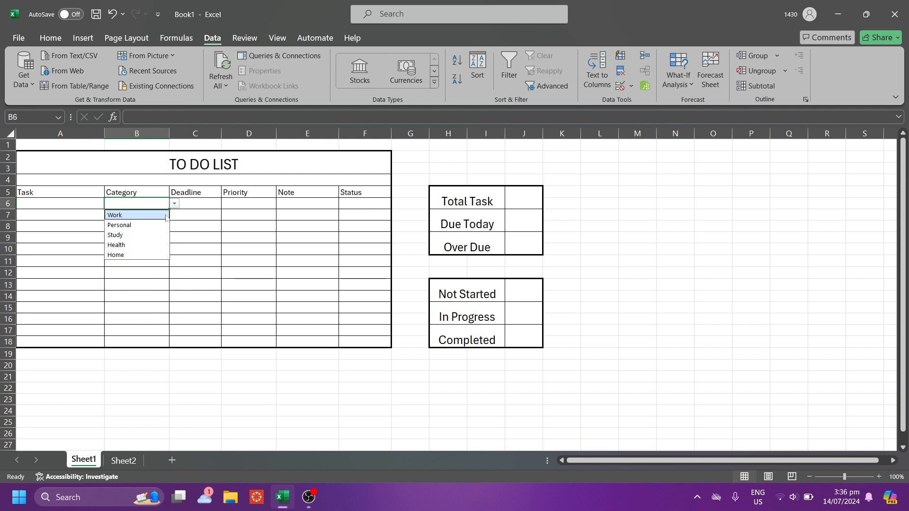
left_click(198, 254)
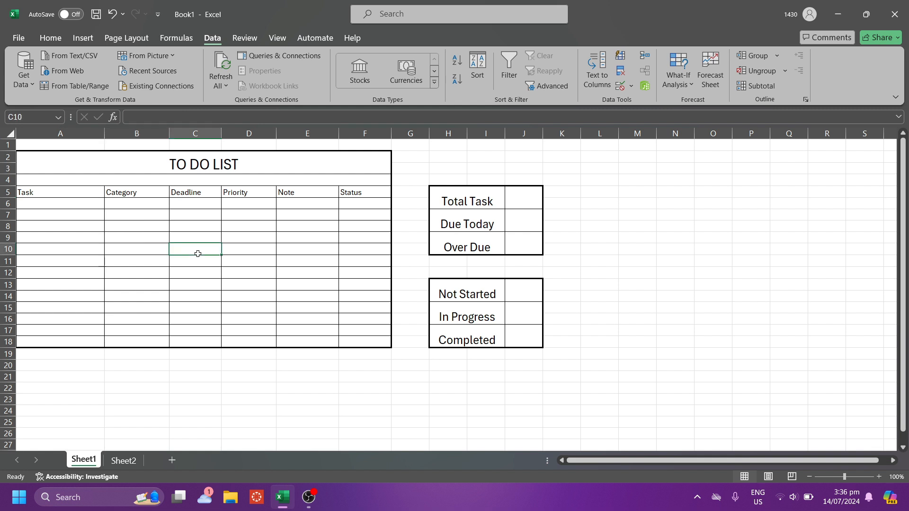
- Enter the date 14/07/2024 as the first deadline in C6
left_click(204, 205)
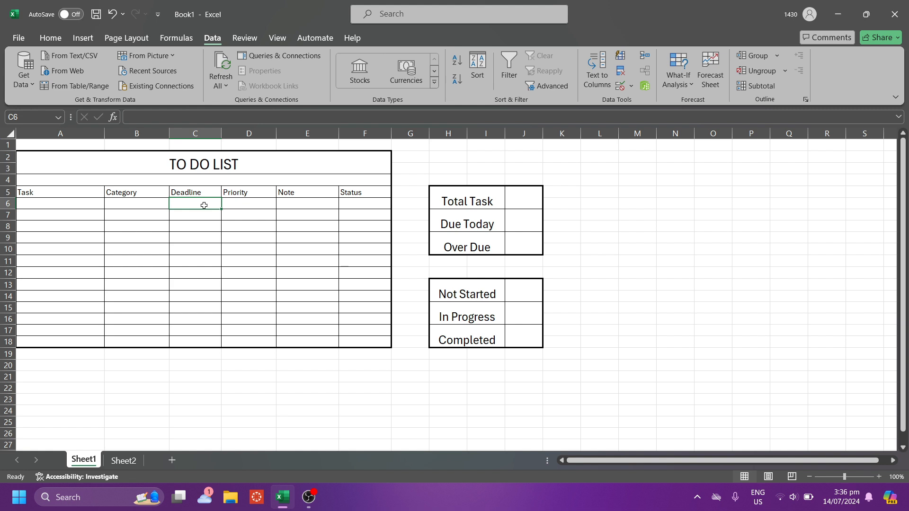
type("14")
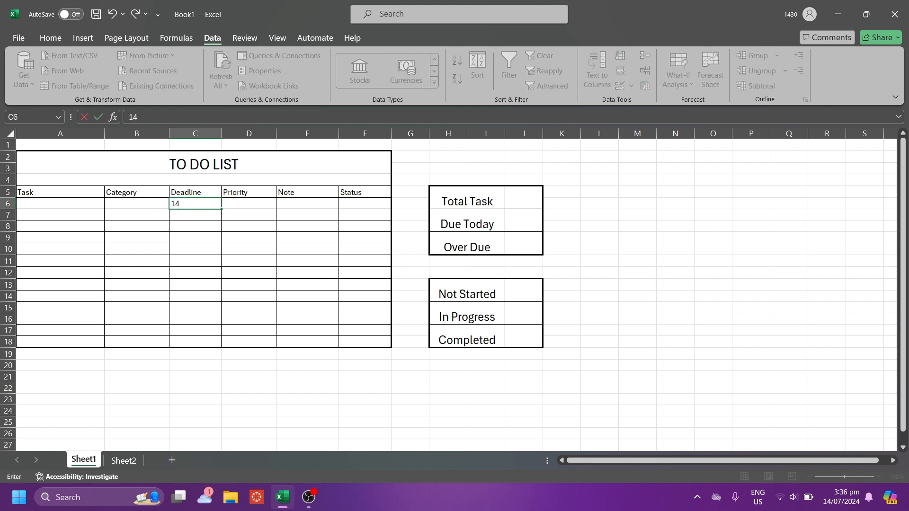
type("/07/2024")
left_click(208, 225)
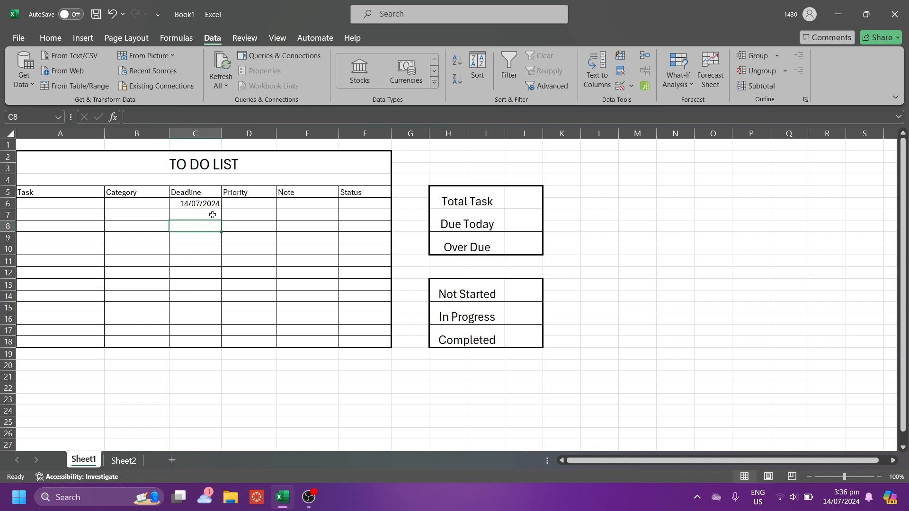
- Add a conditional formatting rule to Deadline cells C6:C18 that highlights values equal to =today() with Yellow Fill with Dark Yellow Text
left_click(216, 205)
left_click_drag(216, 204, 203, 340)
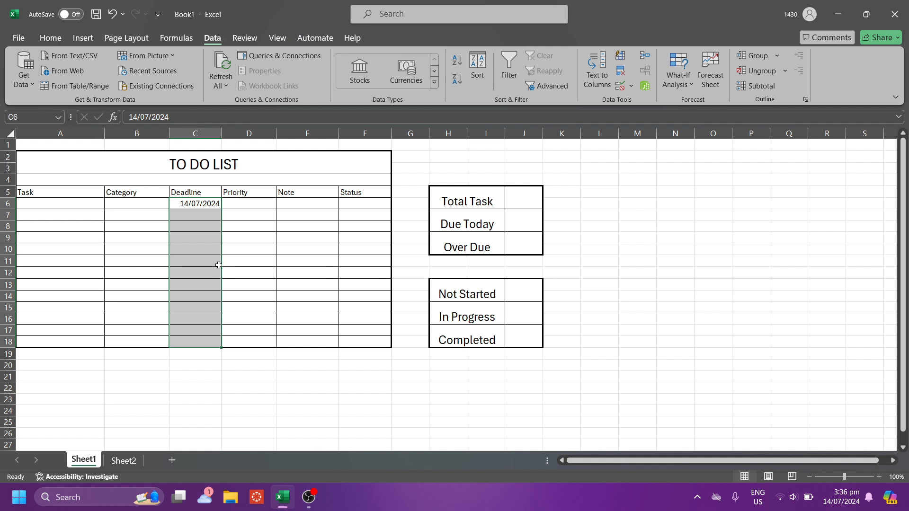
left_click(53, 38)
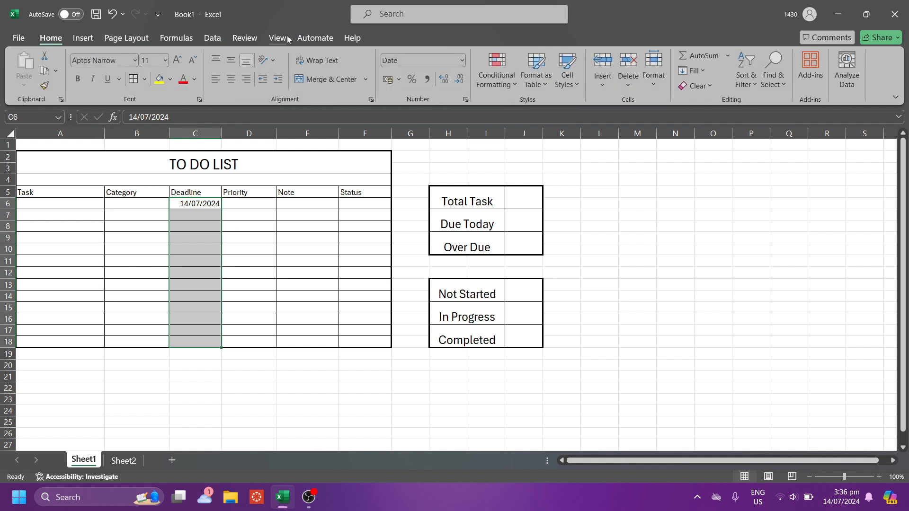
left_click(509, 72)
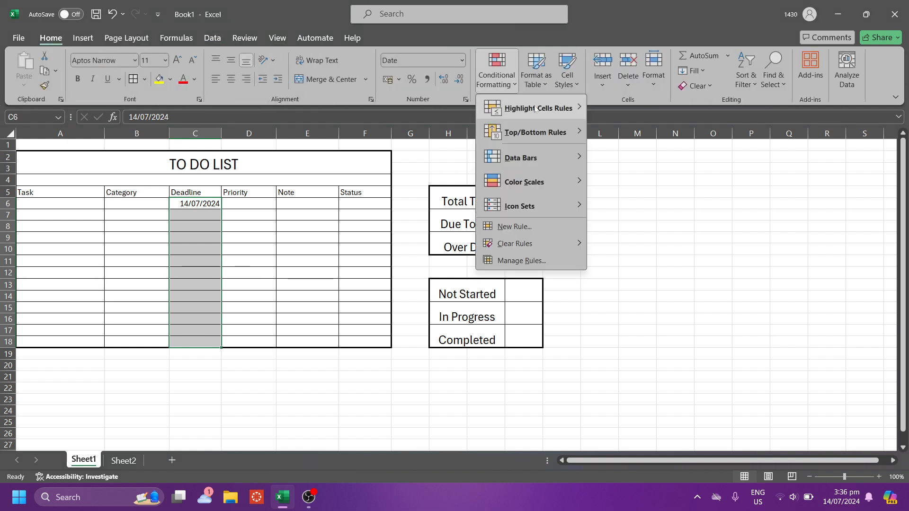
mouse_move(536, 110)
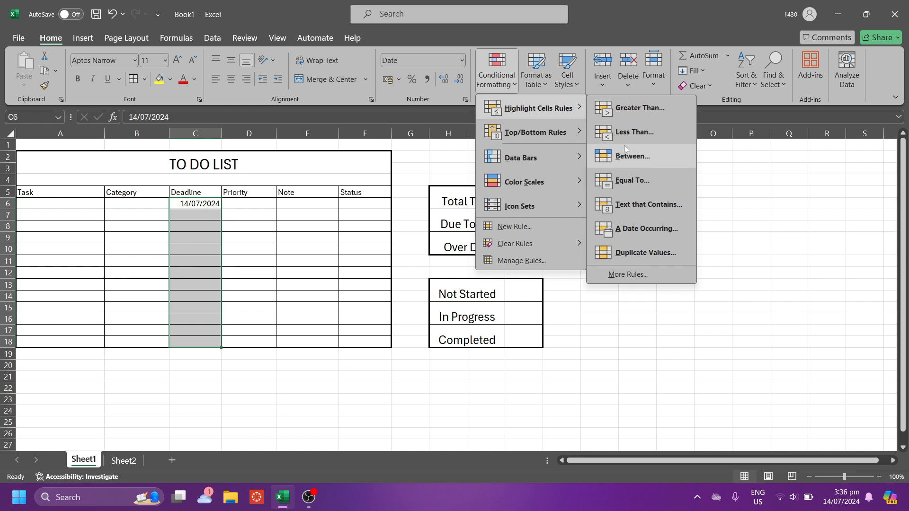
left_click(632, 180)
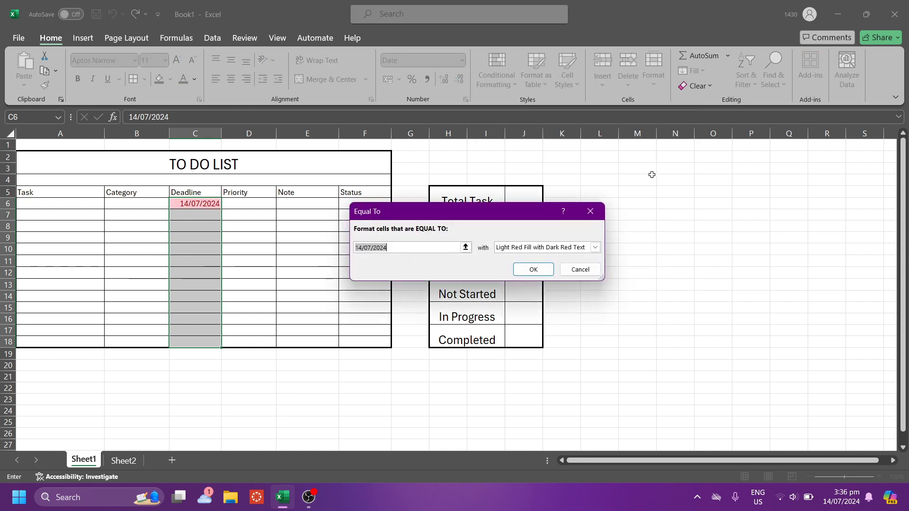
key("BackSpace")
type("=")
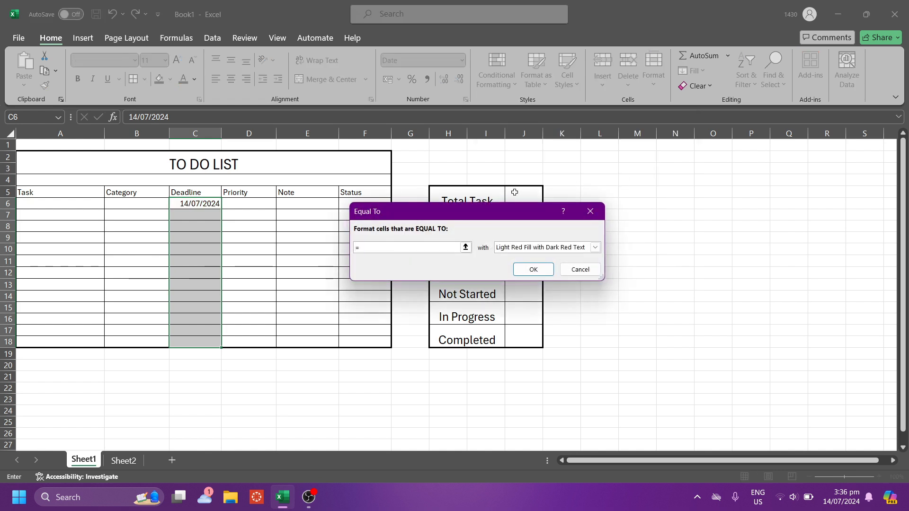
type("today(")
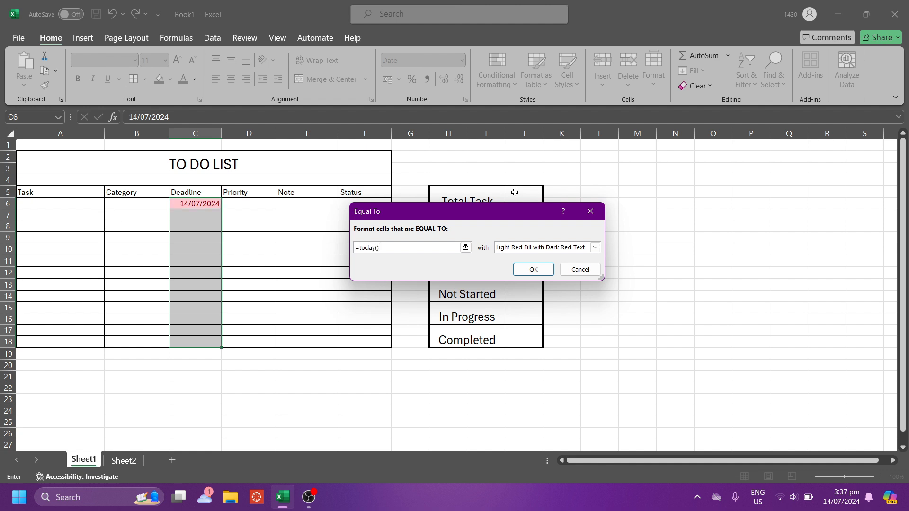
left_click(568, 250)
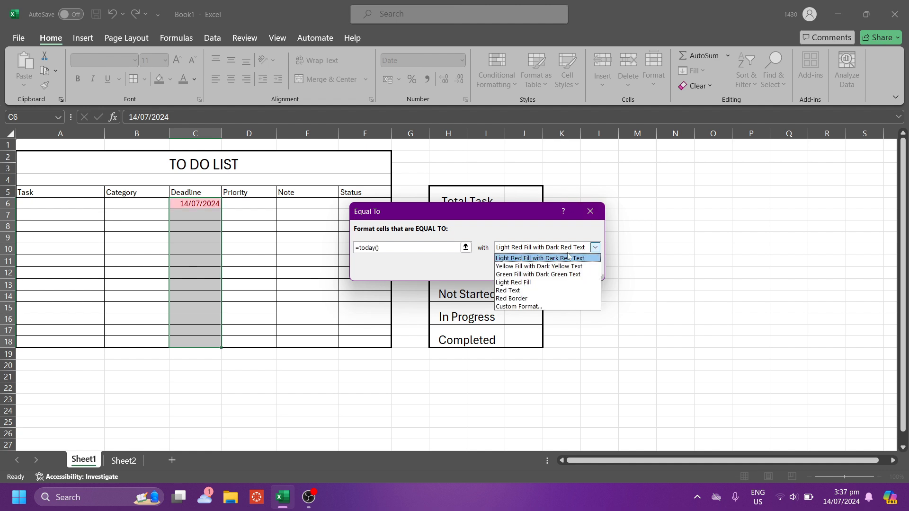
left_click(564, 266)
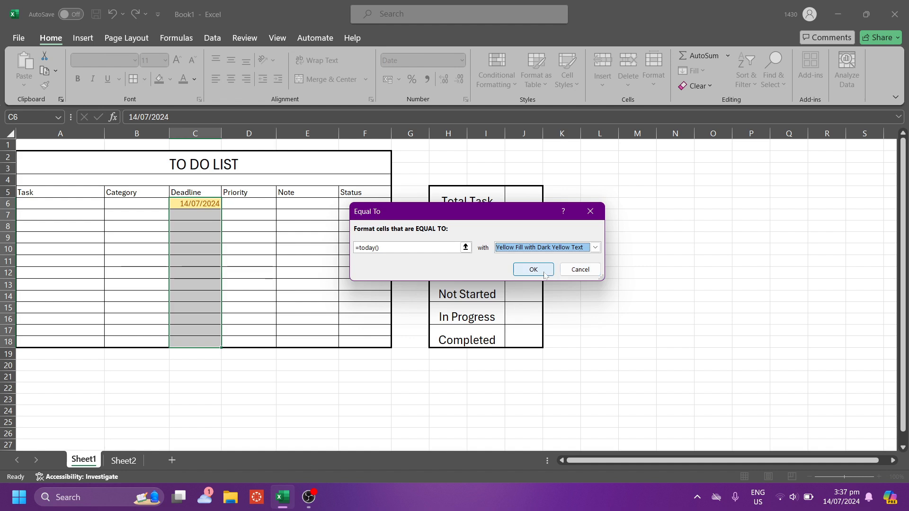
left_click(544, 272)
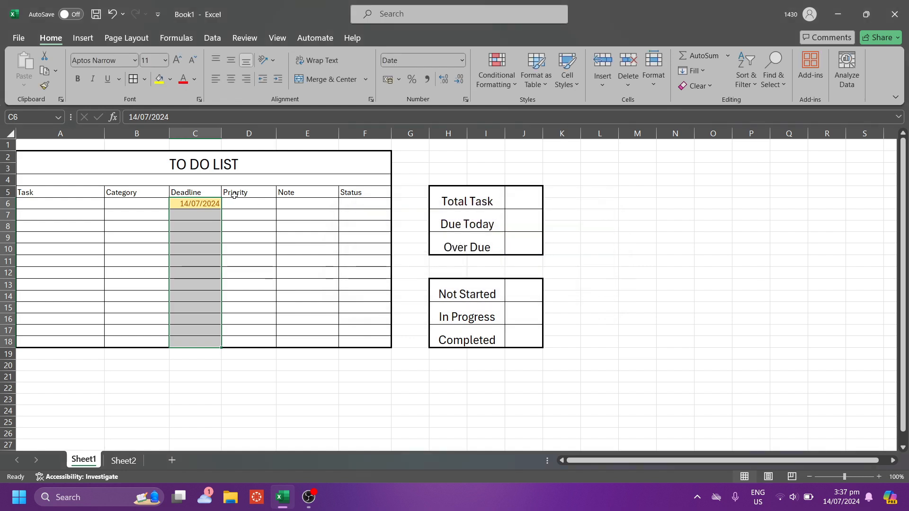
- Add a Less Than rule to the Deadline cells, formatting dates below =today() with Green Fill with Dark Green Text
left_click(509, 75)
mouse_move(545, 109)
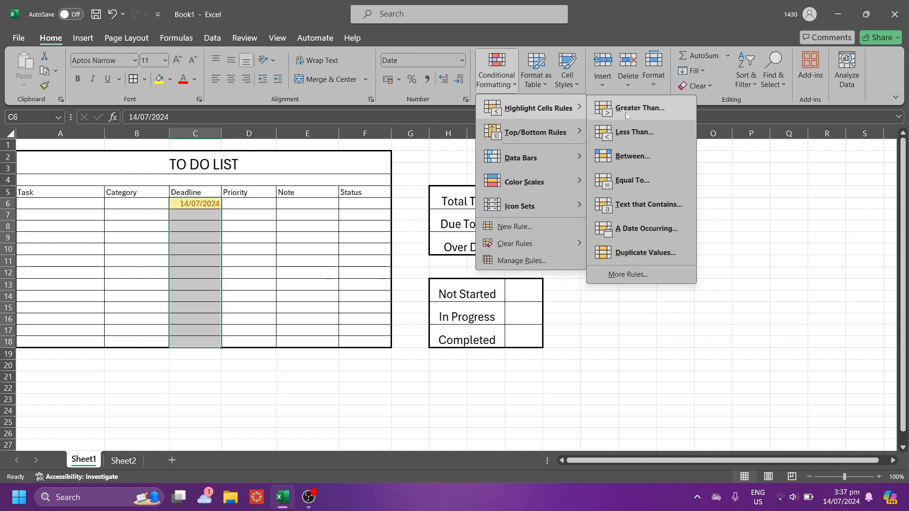
left_click(630, 131)
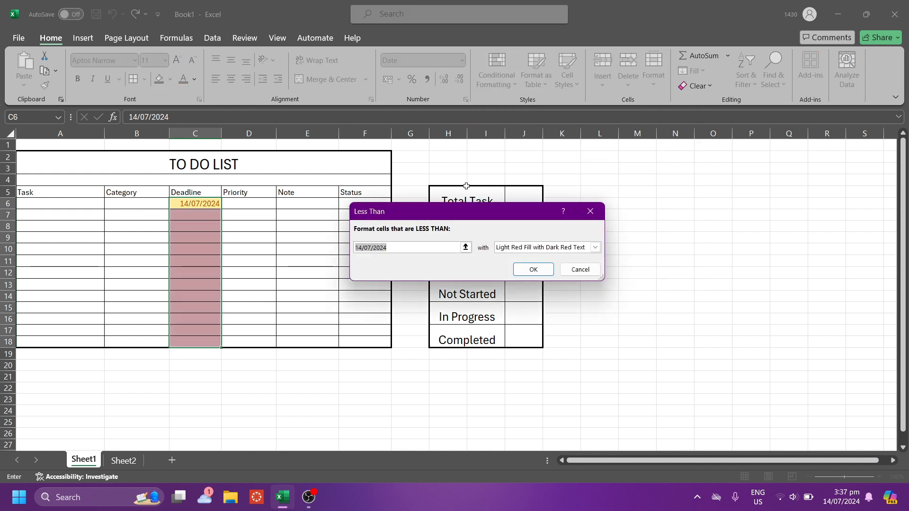
type("=")
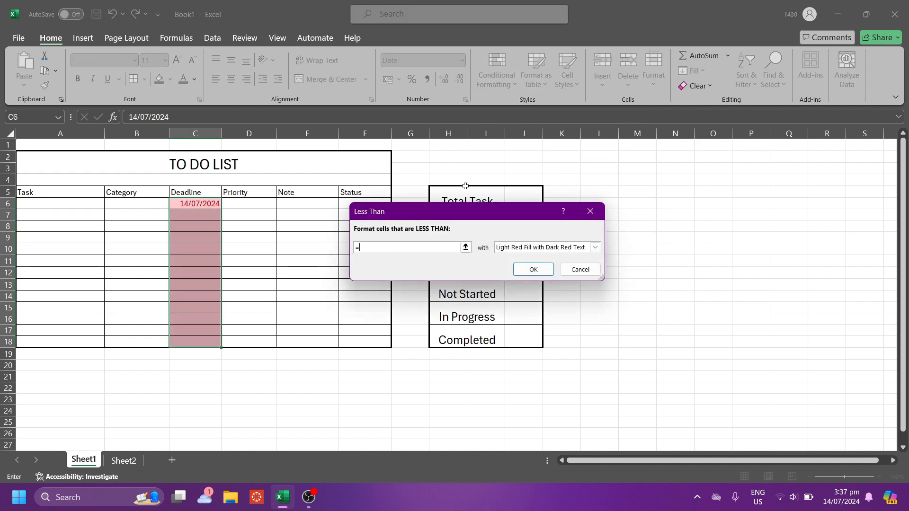
type("today")
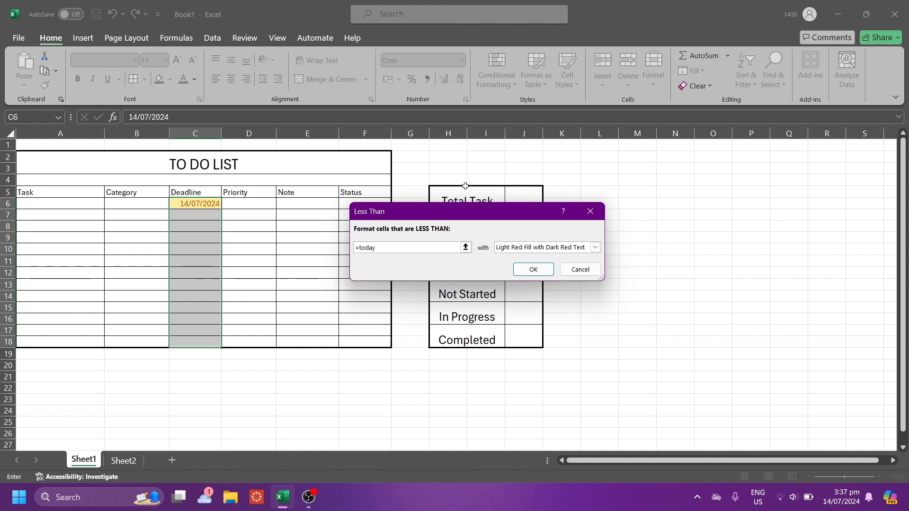
type("()")
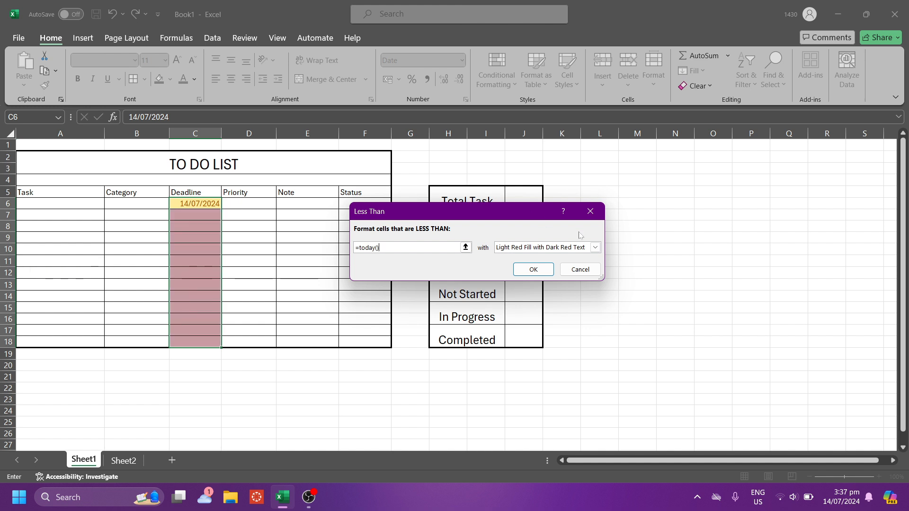
left_click(596, 248)
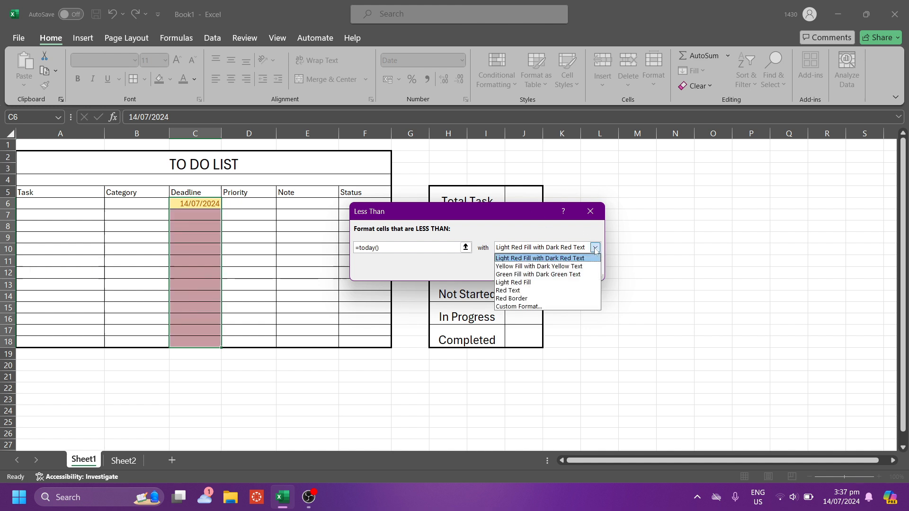
left_click(571, 275)
left_click(544, 273)
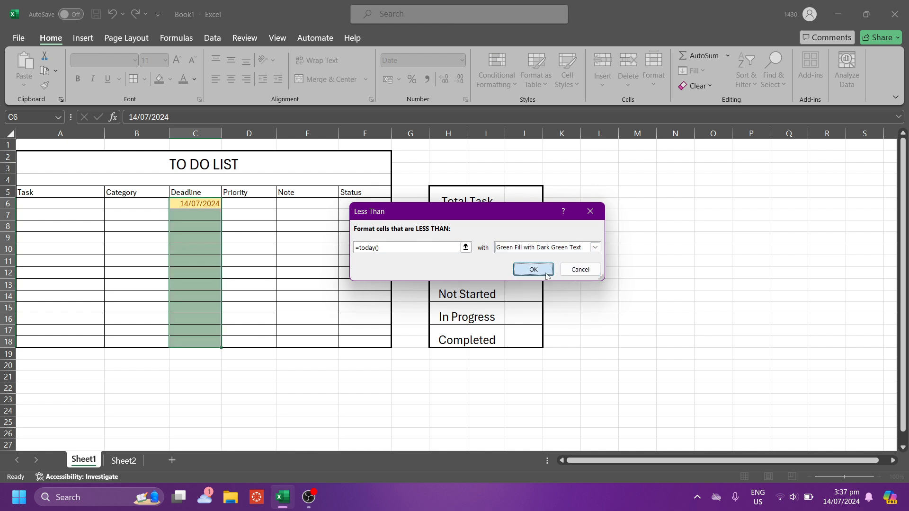
- Add a Greater Than rule to the Deadline cells, formatting dates above =today() with Light Red Fill with Dark Red Text
left_click(496, 71)
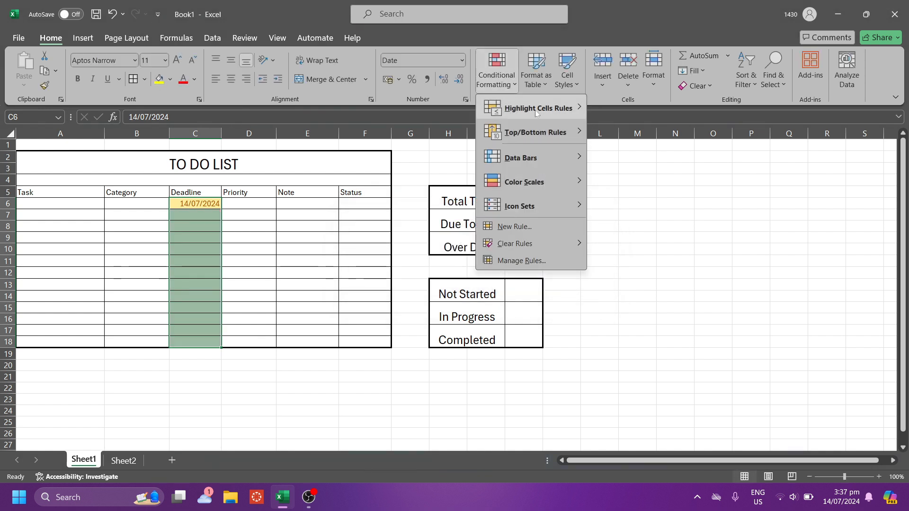
mouse_move(535, 109)
left_click(637, 110)
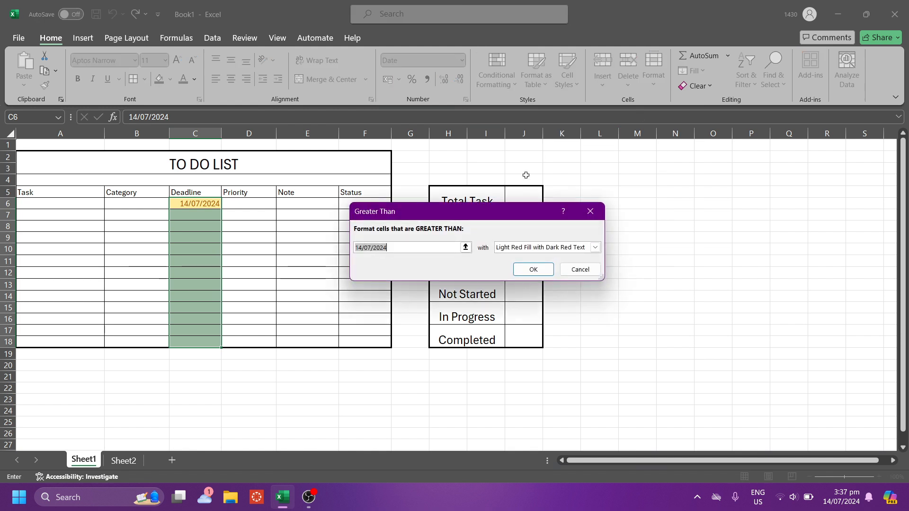
type("=today(")
left_click(595, 247)
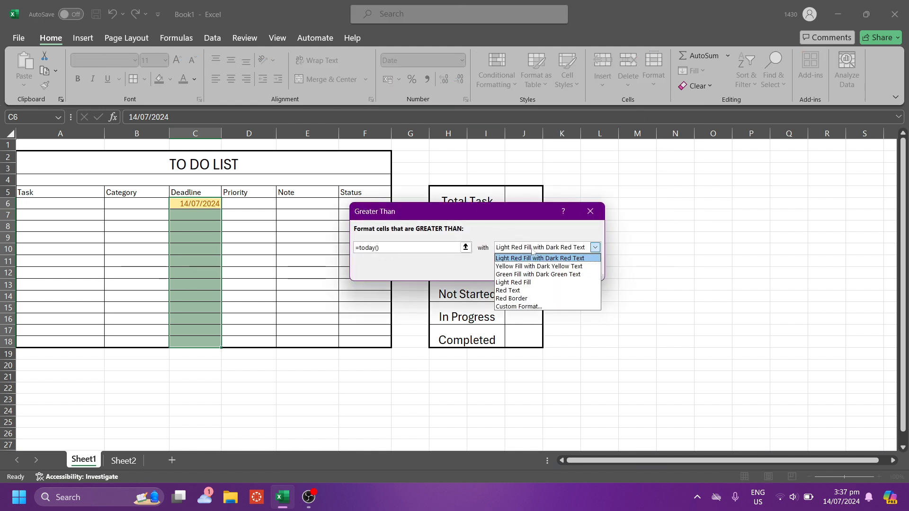
left_click(562, 259)
left_click(542, 272)
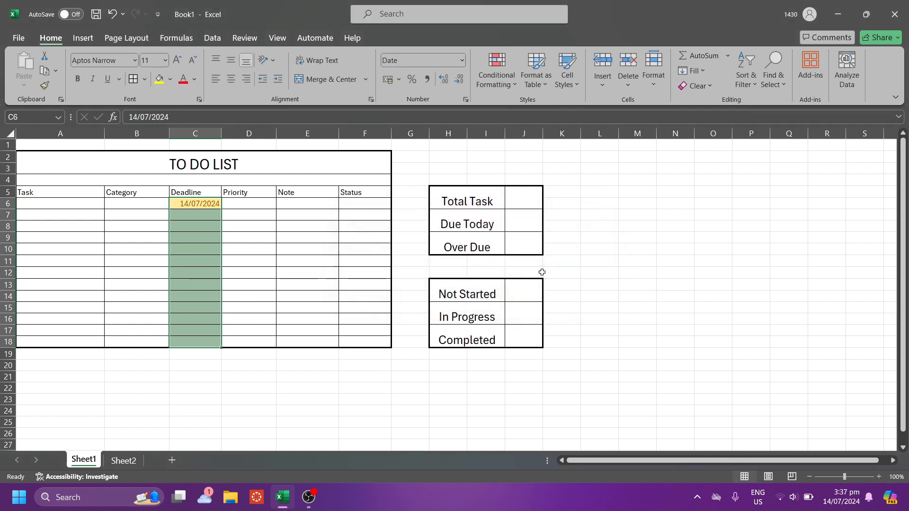
- Change the deadline in C6 to 11/07/2024 to test the highlighting of a past date
left_click(181, 207)
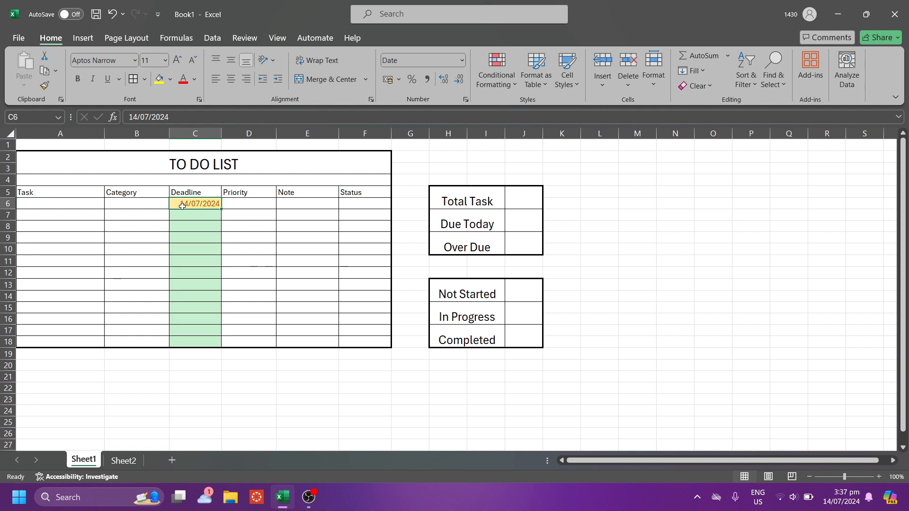
key("F2")
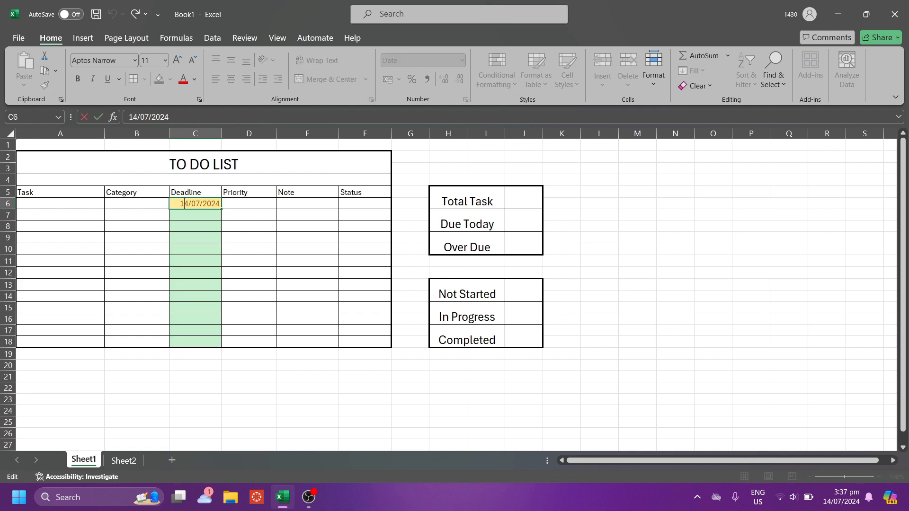
key("BackSpace")
type("1")
key("Return")
left_click(190, 204)
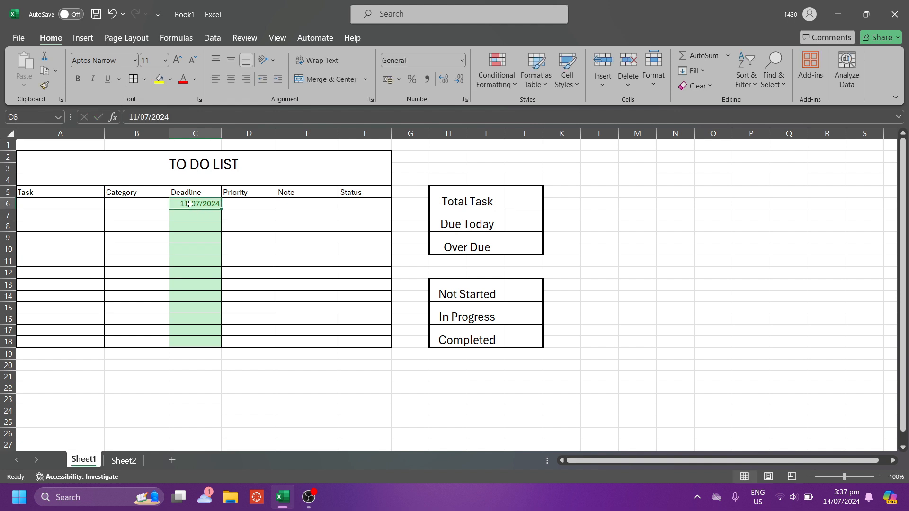
- Change the deadline in C6 to 15/07/2024 to test the highlighting of a future date
double_click(182, 203)
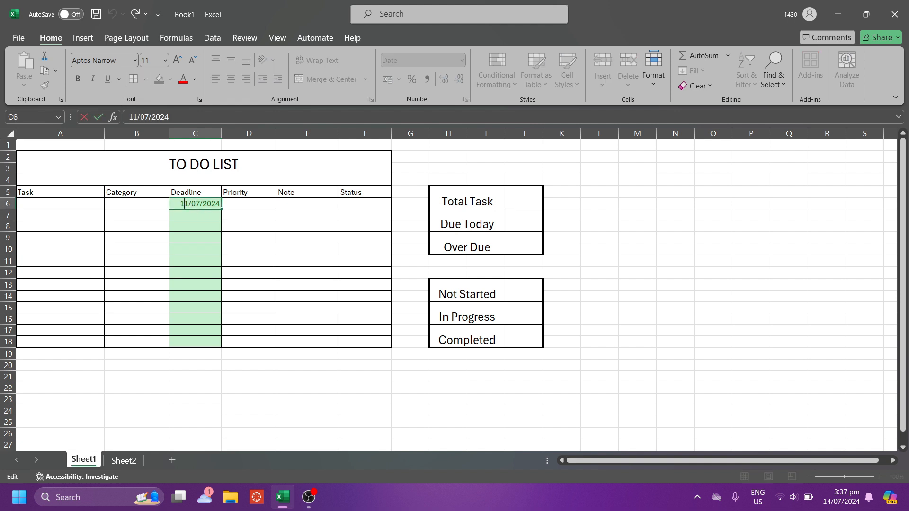
key("BackSpace")
type("5")
left_click(195, 214)
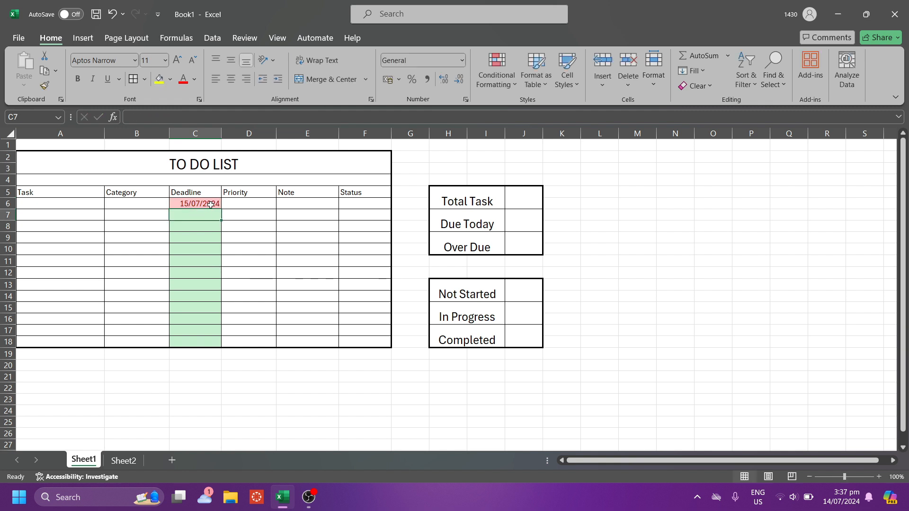
left_click(198, 285)
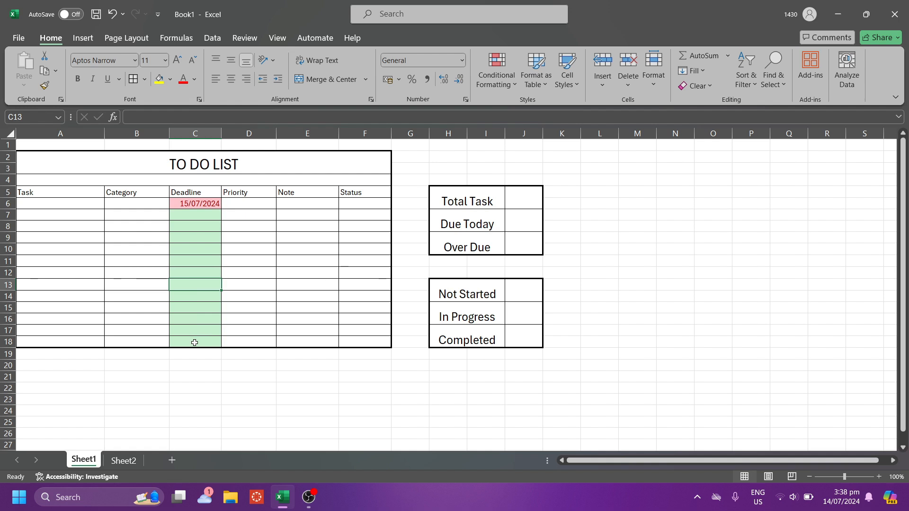
- Create a new conditional formatting rule for Deadline cells C6:C18 that formats only cells containing Blanks
left_click_drag(195, 343, 190, 206)
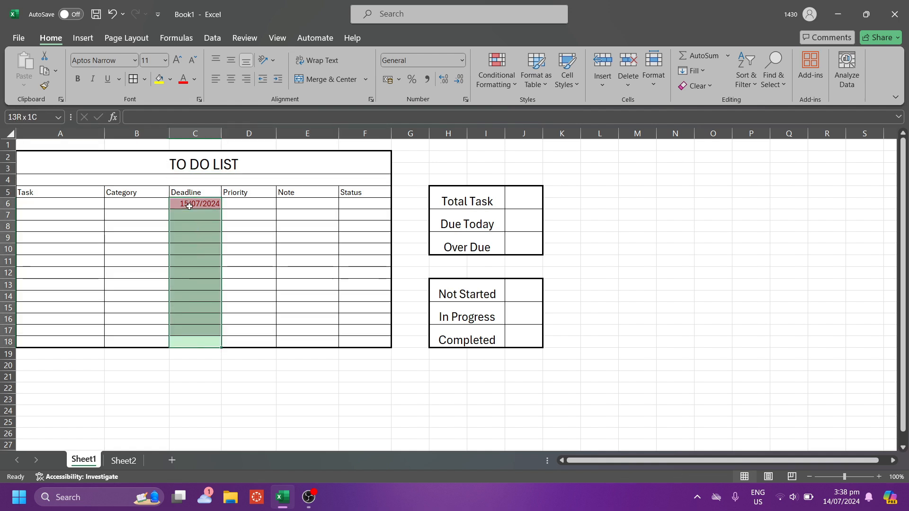
left_click(496, 77)
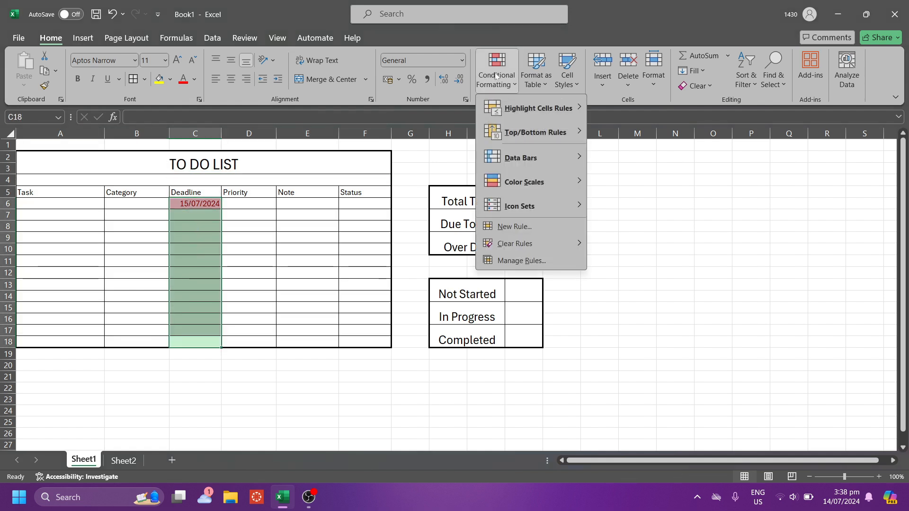
left_click(541, 230)
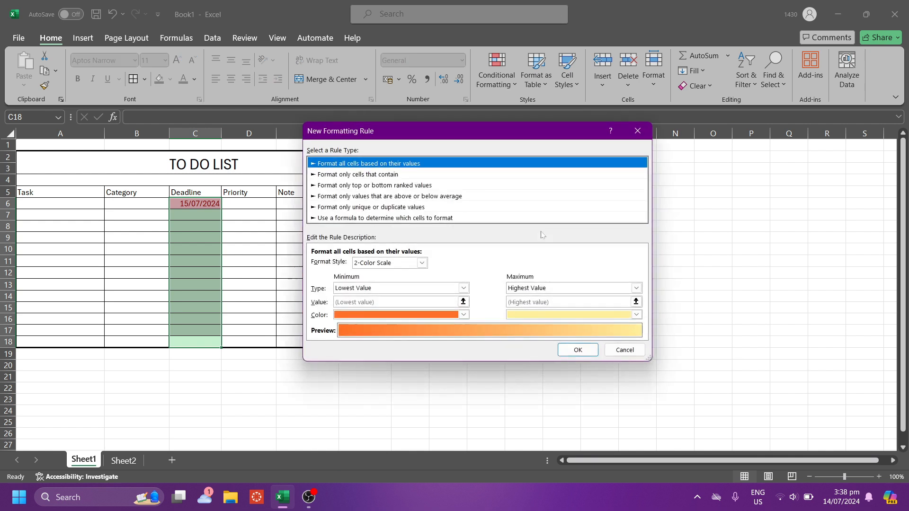
left_click(425, 178)
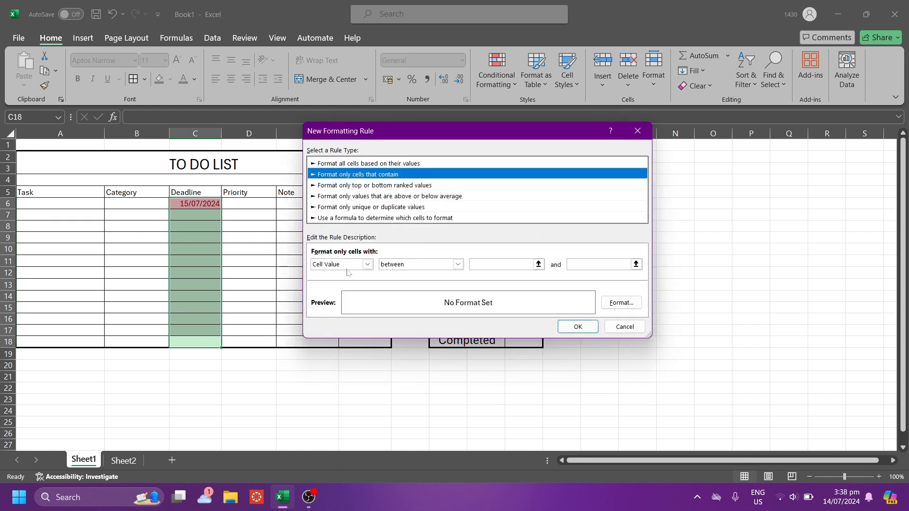
left_click(368, 264)
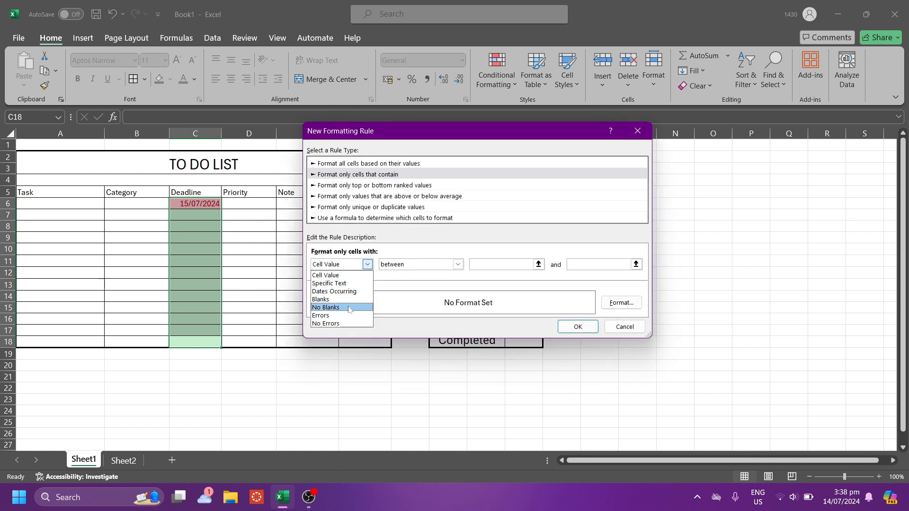
left_click(349, 309)
left_click(369, 265)
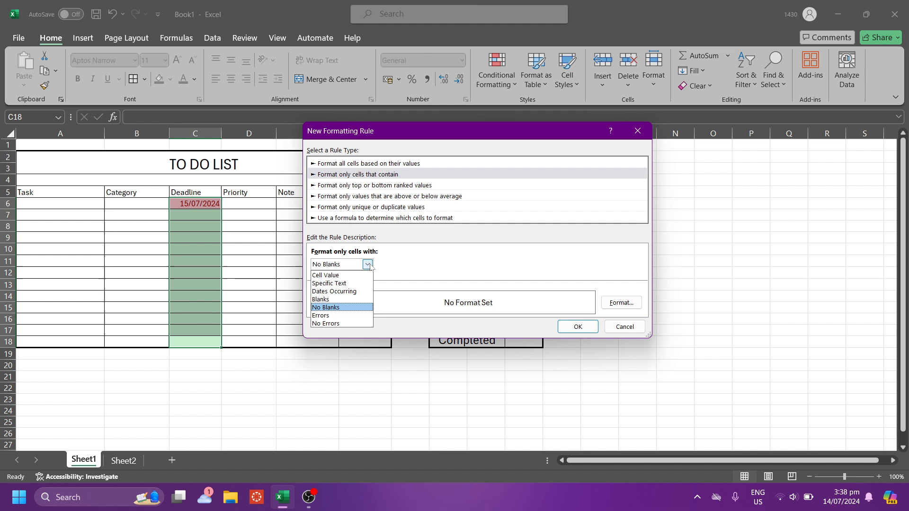
left_click(369, 265)
left_click(368, 266)
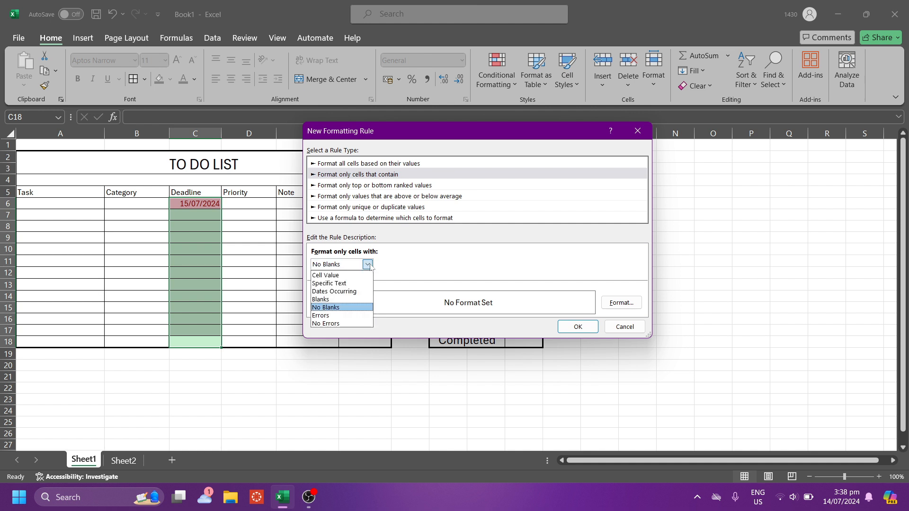
left_click(358, 301)
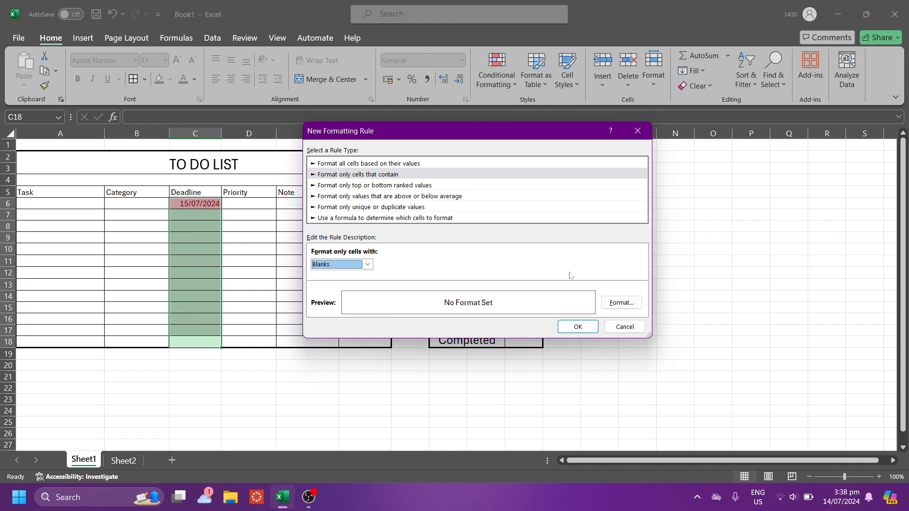
- Give the Blanks rule a white background fill and apply it to the Deadline cells
left_click(621, 302)
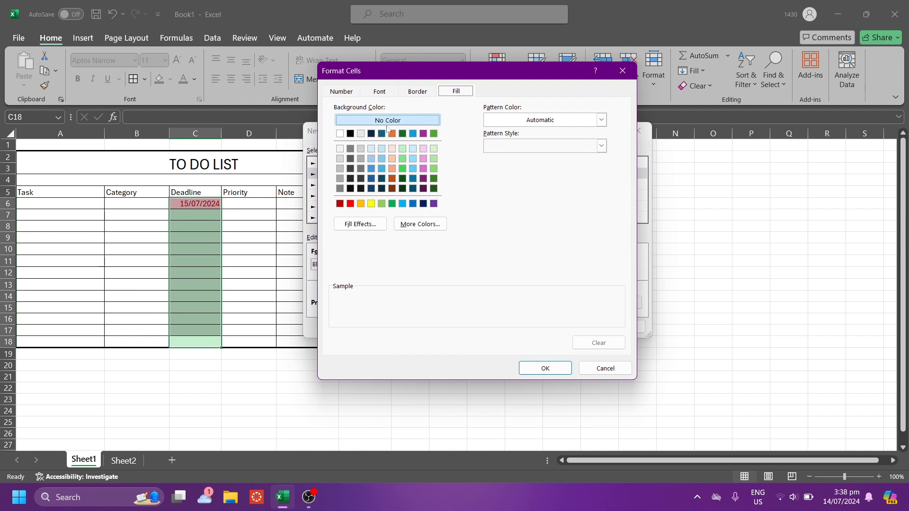
left_click(340, 134)
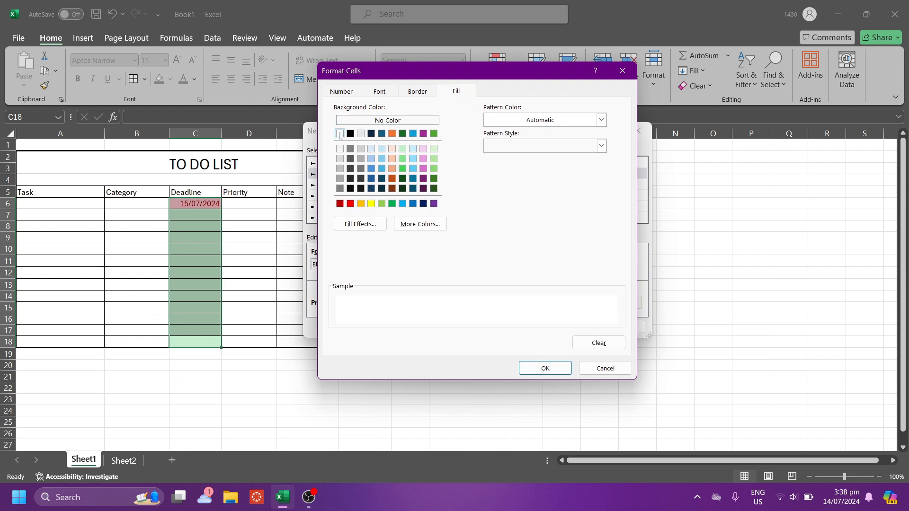
left_click(555, 368)
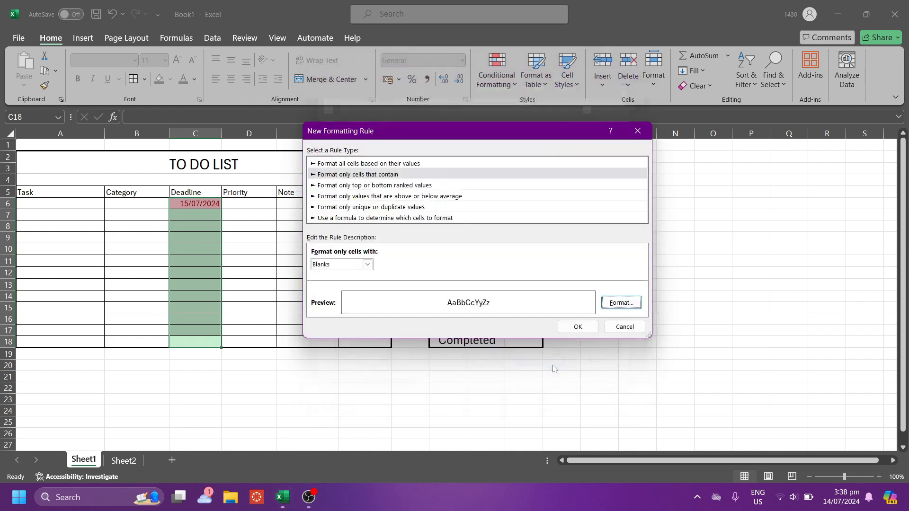
left_click(578, 327)
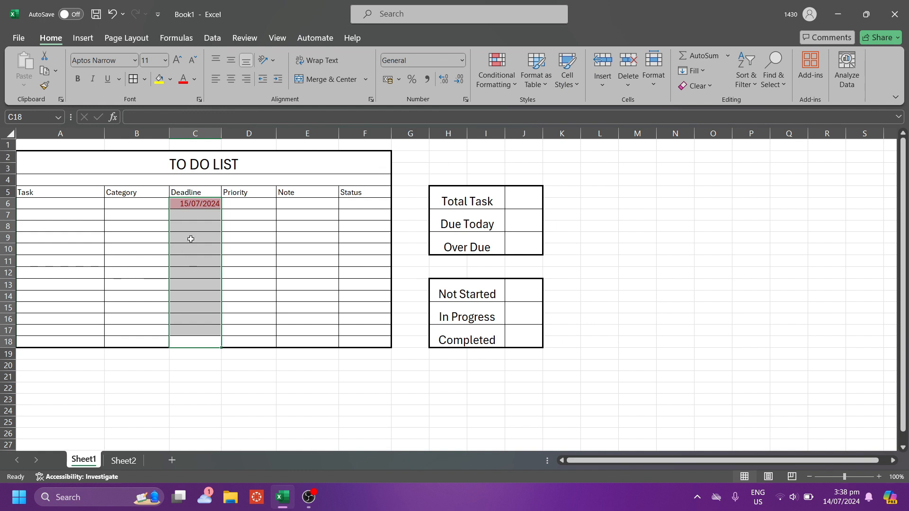
- Add an Equal To rule to Priority cells D6:D18, formatting High with Light Red Fill with Dark Red Text
left_click(253, 209)
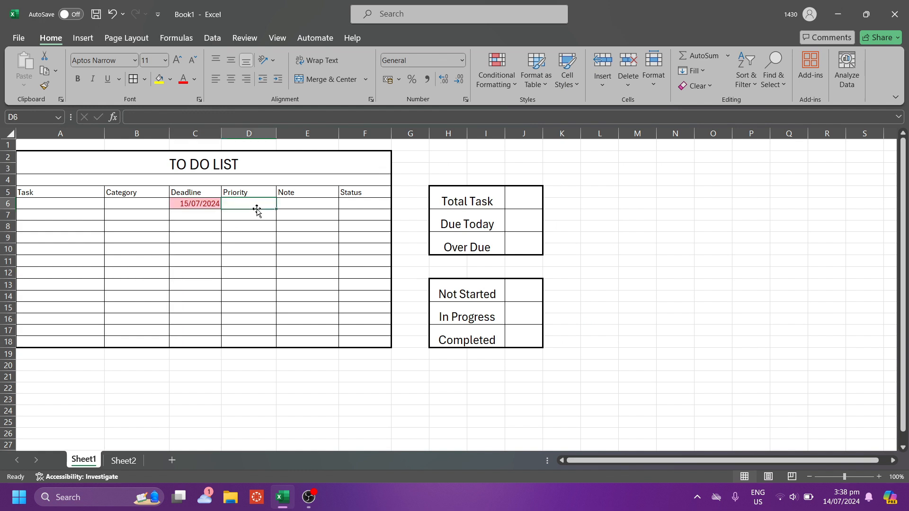
left_click(264, 342)
left_click_drag(264, 342, 256, 206)
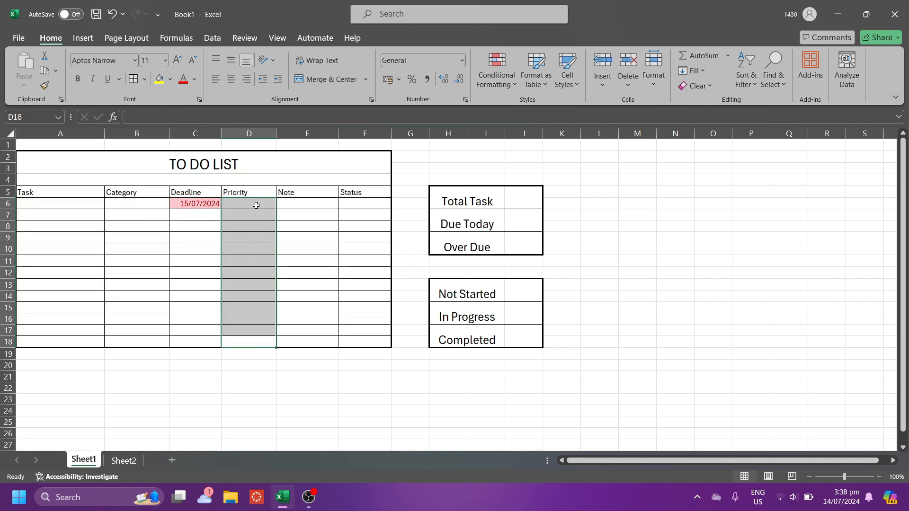
left_click(500, 75)
mouse_move(524, 109)
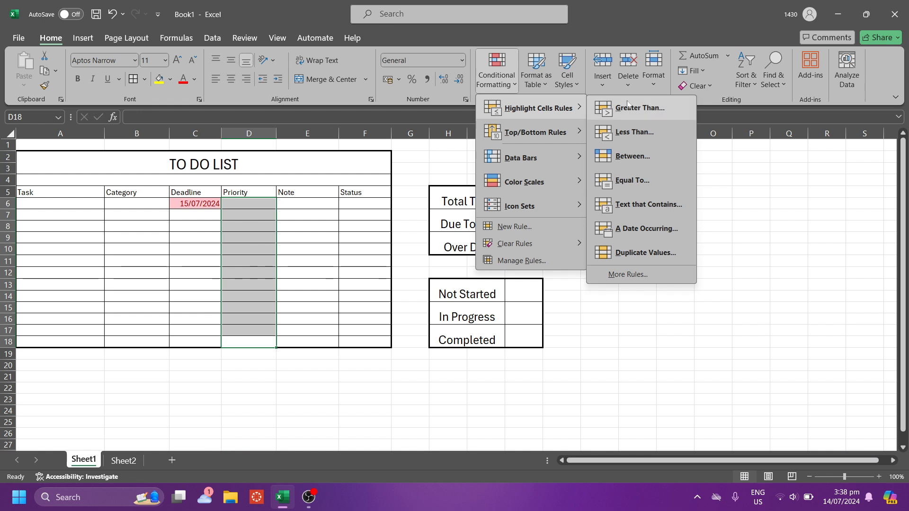
left_click(642, 180)
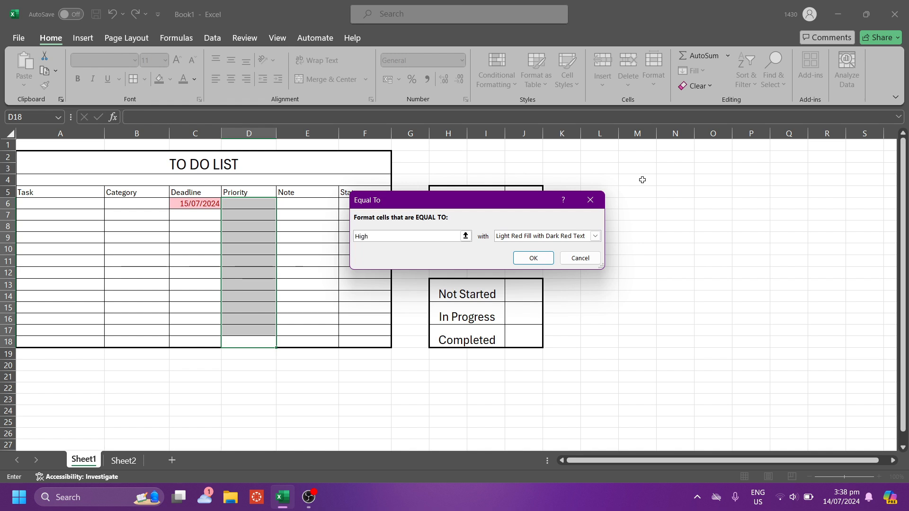
left_click(542, 257)
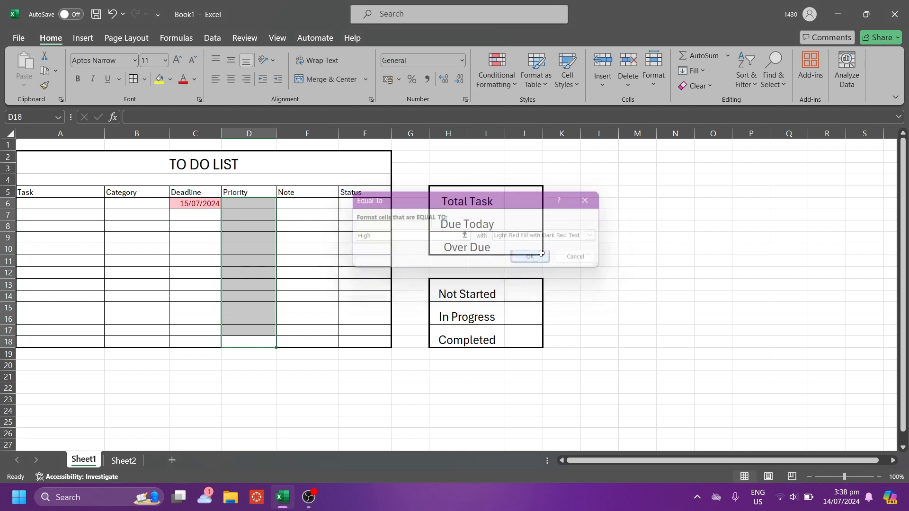
- Enter High as the priority in D6 to test the highlighting rule
left_click(257, 205)
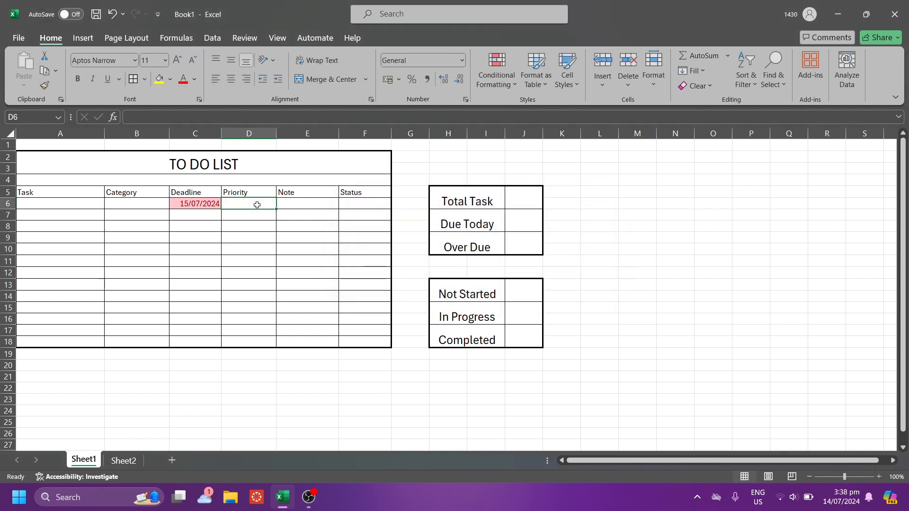
type("High")
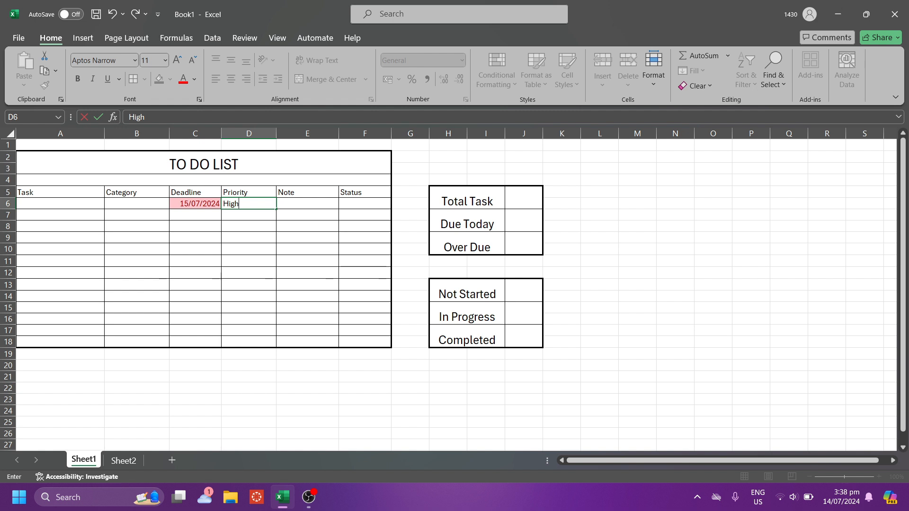
left_click(259, 236)
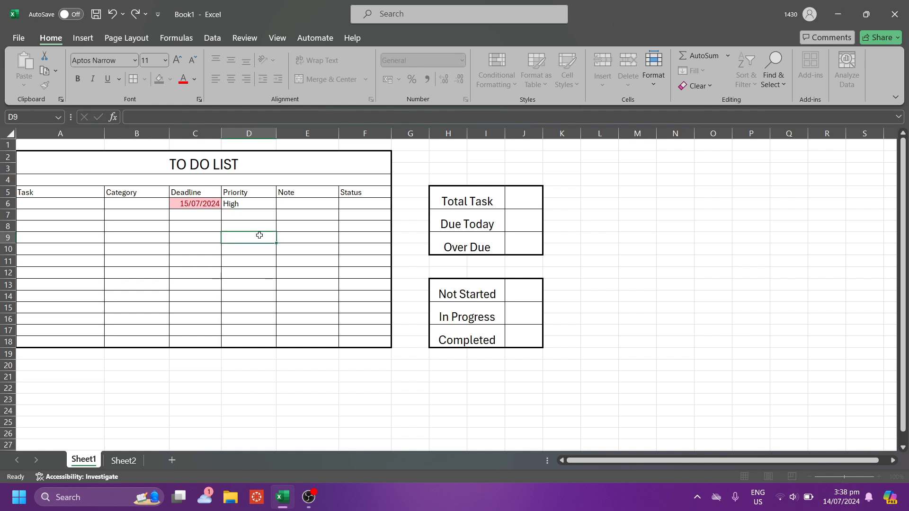
left_click(260, 210)
double_click(263, 204)
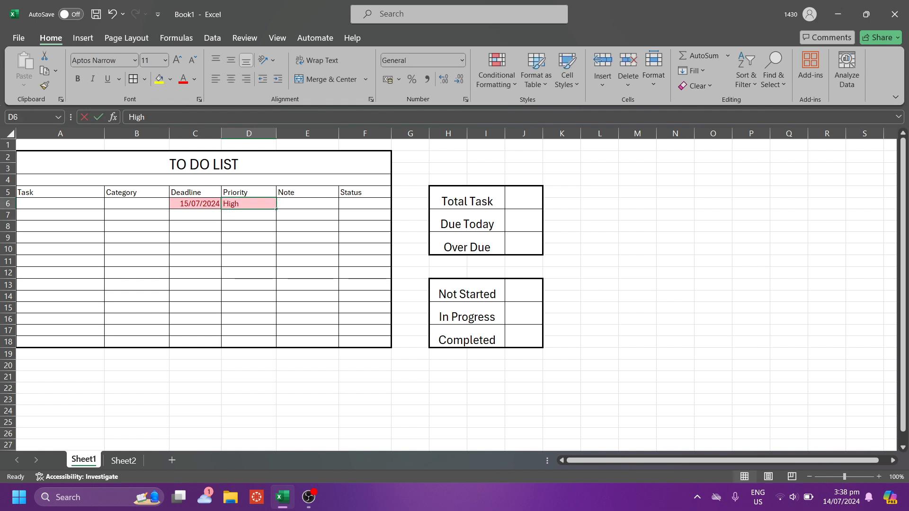
left_click(254, 222)
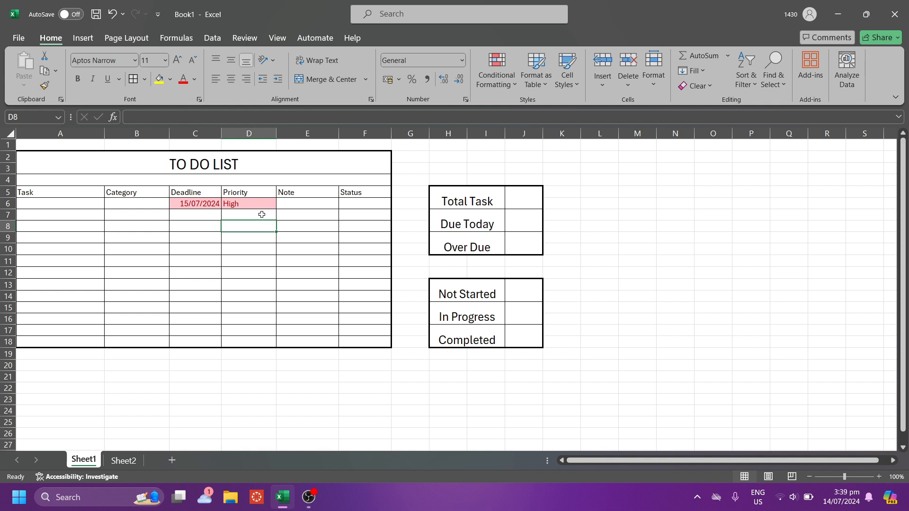
- Enter Medium in D7 and Low in D8 as sample priorities
left_click(262, 214)
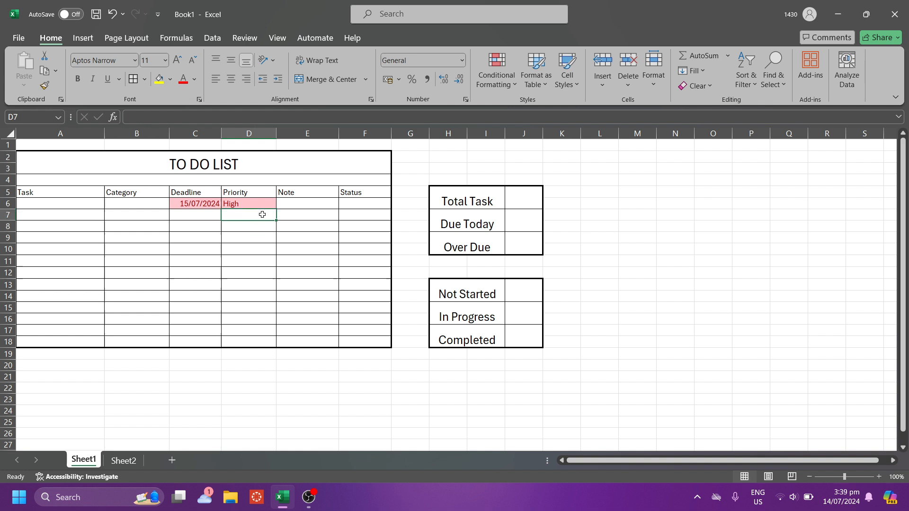
type("Mediu")
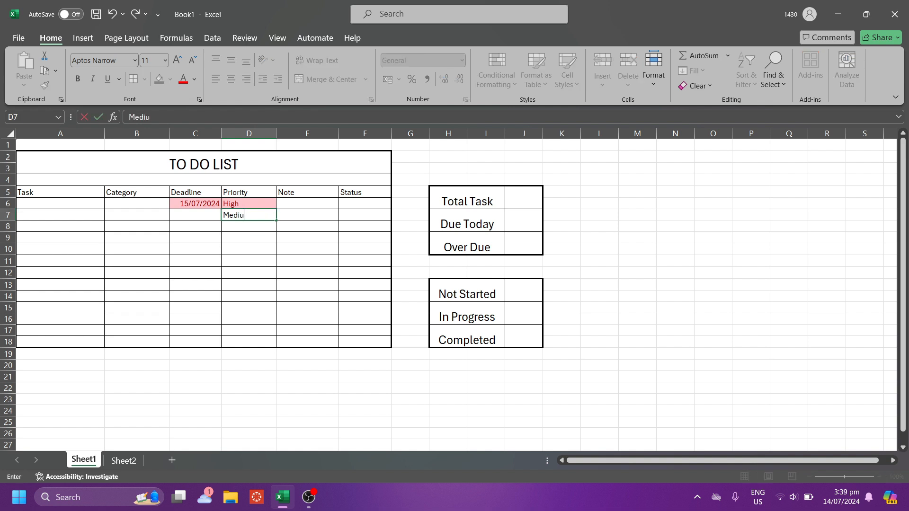
type("m")
left_click(260, 227)
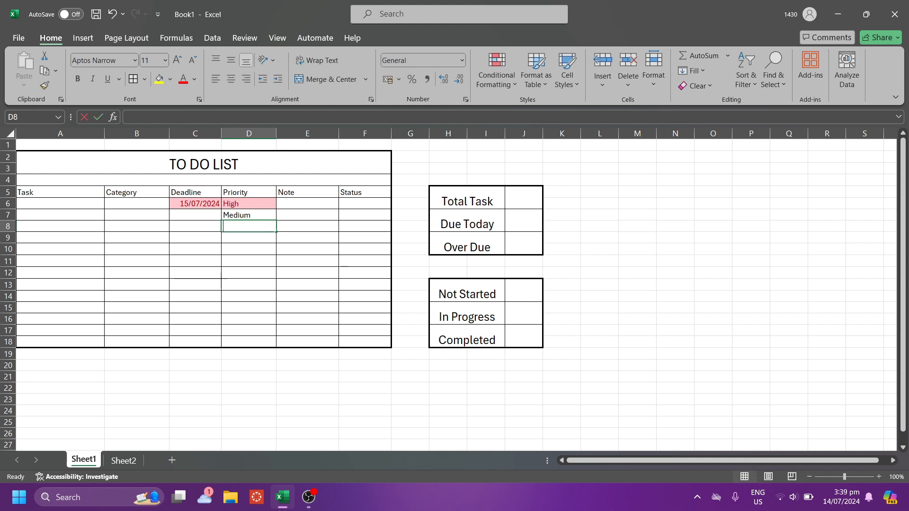
type("Low")
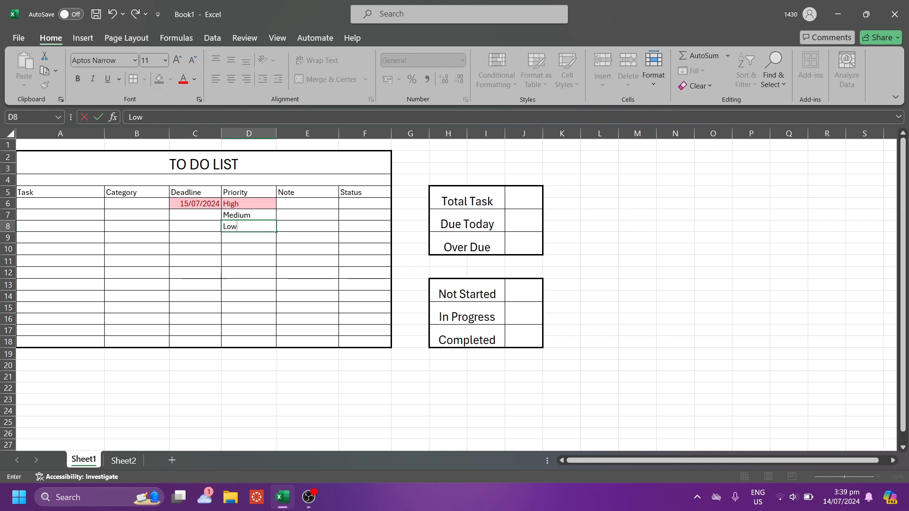
left_click(256, 284)
- Add an Equal To rule to Priority cells D6:D18, formatting Medium with Yellow Fill with Dark Yellow Text
left_click_drag(255, 345, 256, 203)
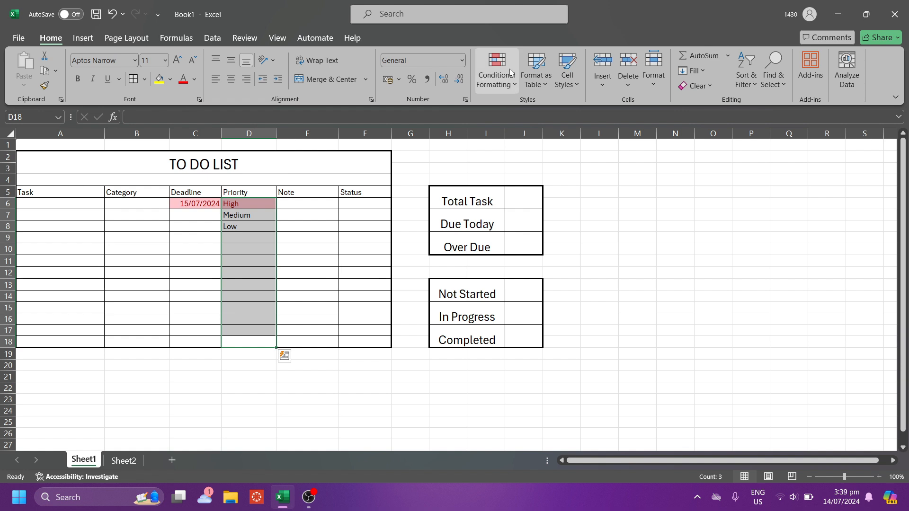
left_click(497, 75)
mouse_move(542, 109)
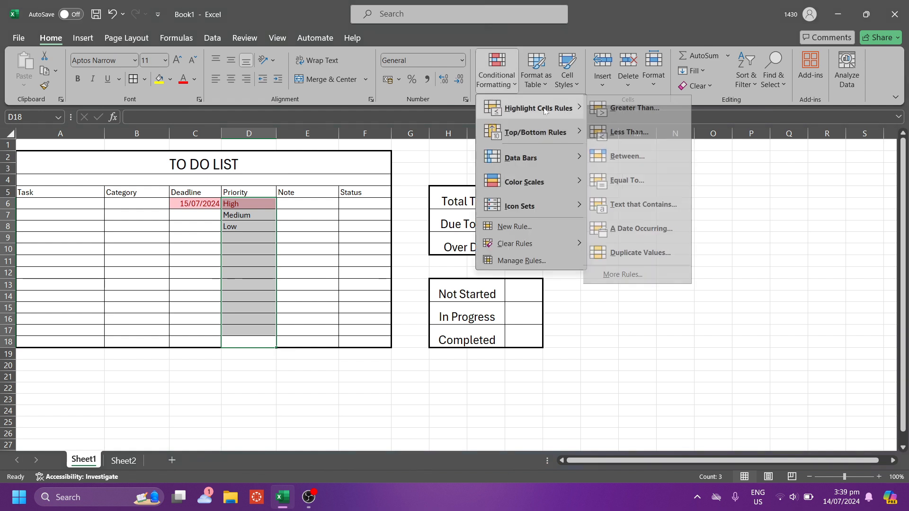
left_click(648, 180)
type("Medium")
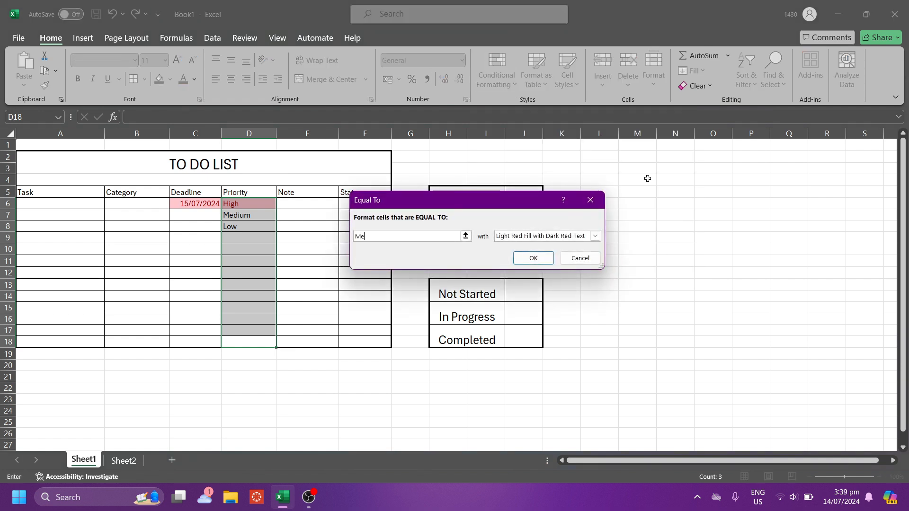
left_click(595, 236)
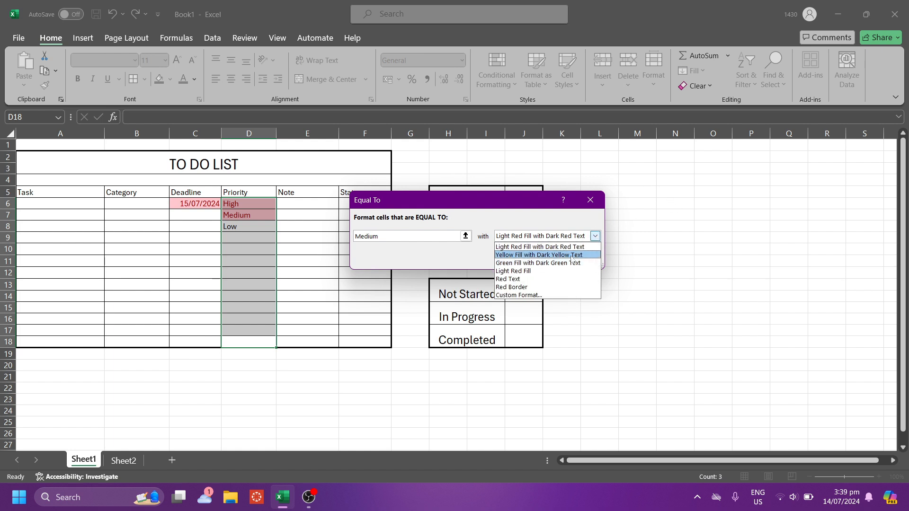
left_click(540, 255)
left_click(542, 261)
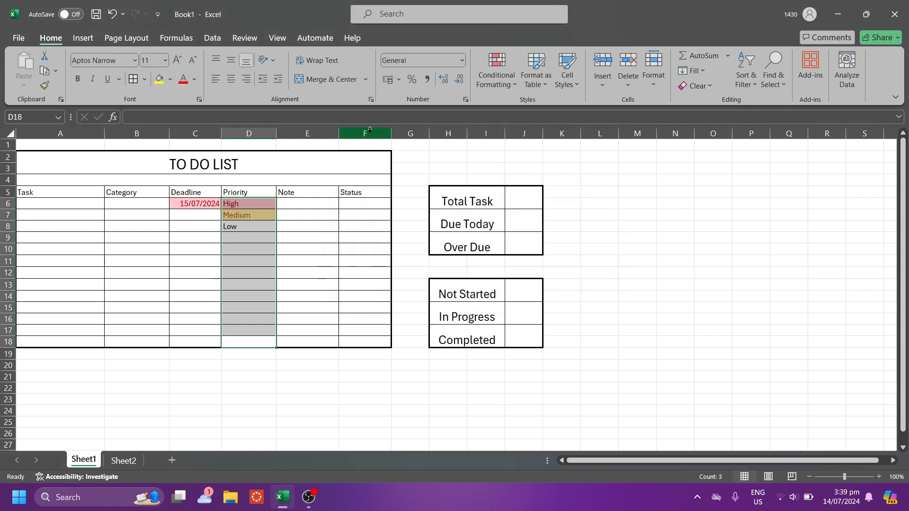
- Add an Equal To rule to Priority cells D6:D18, formatting Low with Green Fill with Dark Green Text
left_click(512, 67)
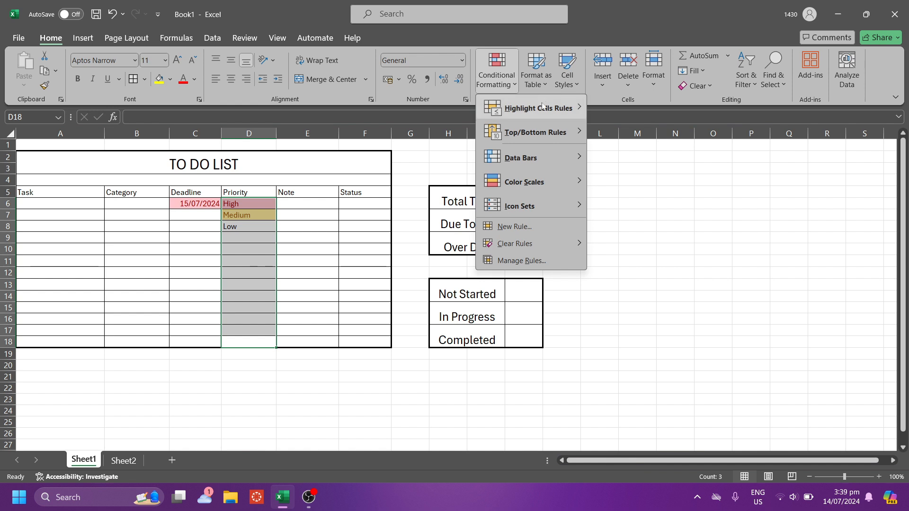
mouse_move(544, 108)
left_click(632, 181)
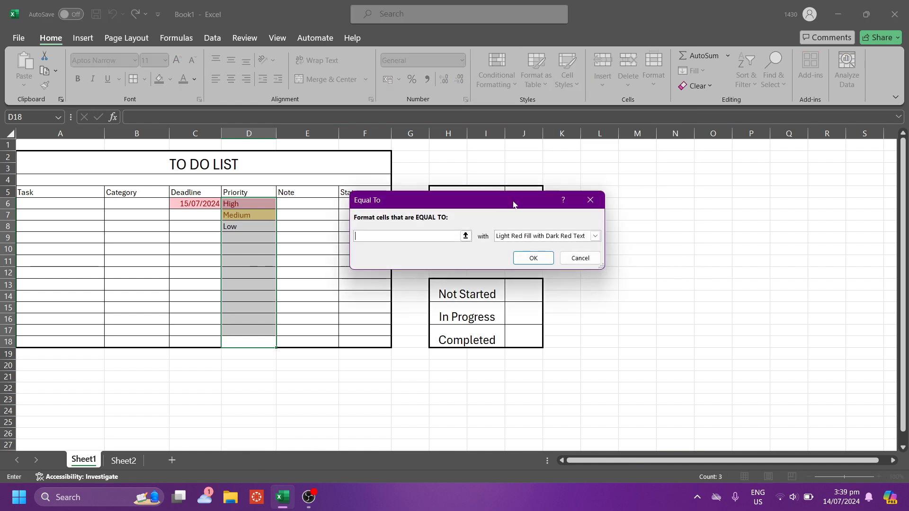
type("Low")
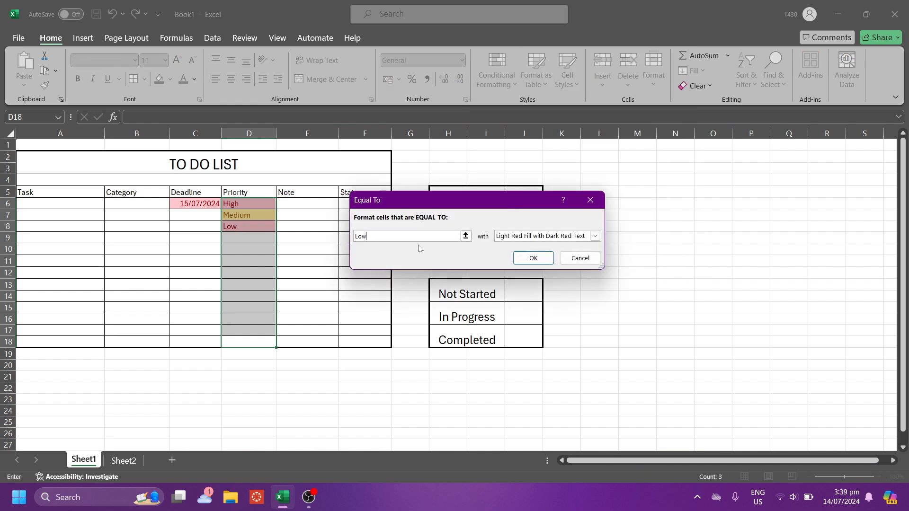
left_click(595, 236)
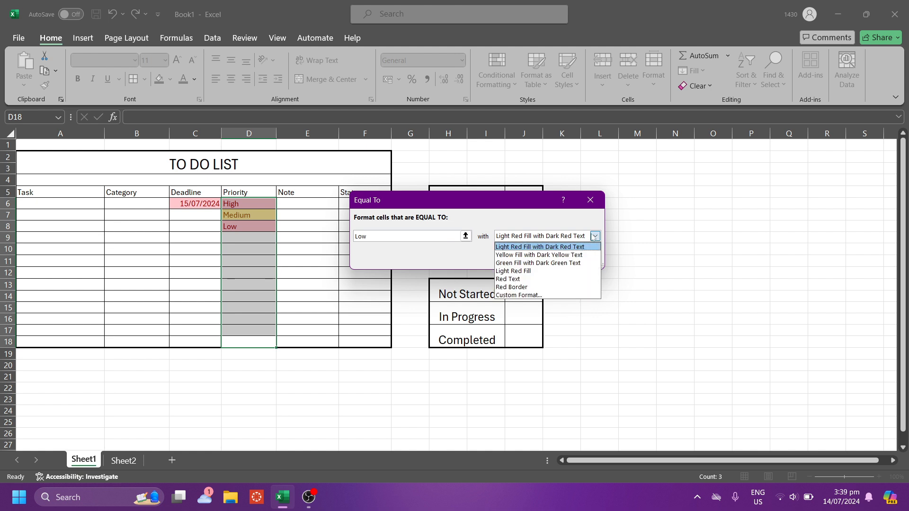
left_click(572, 264)
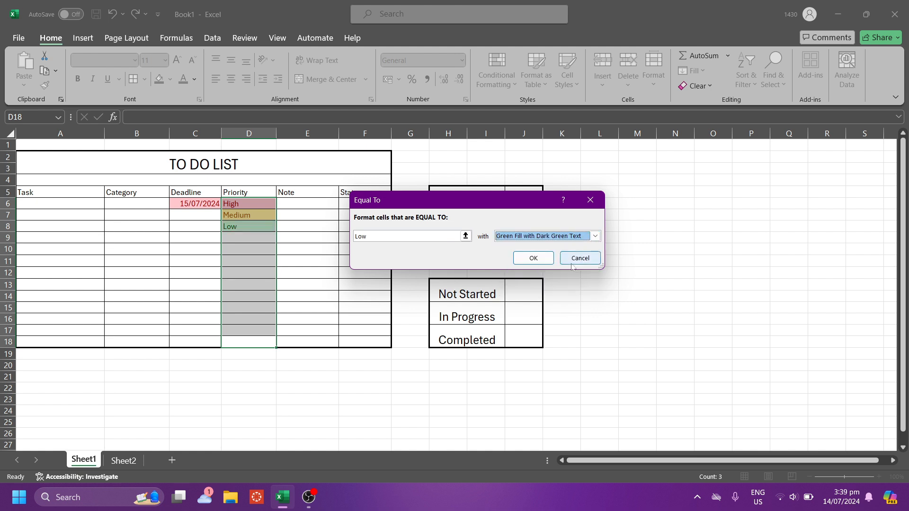
left_click(533, 260)
left_click(246, 262)
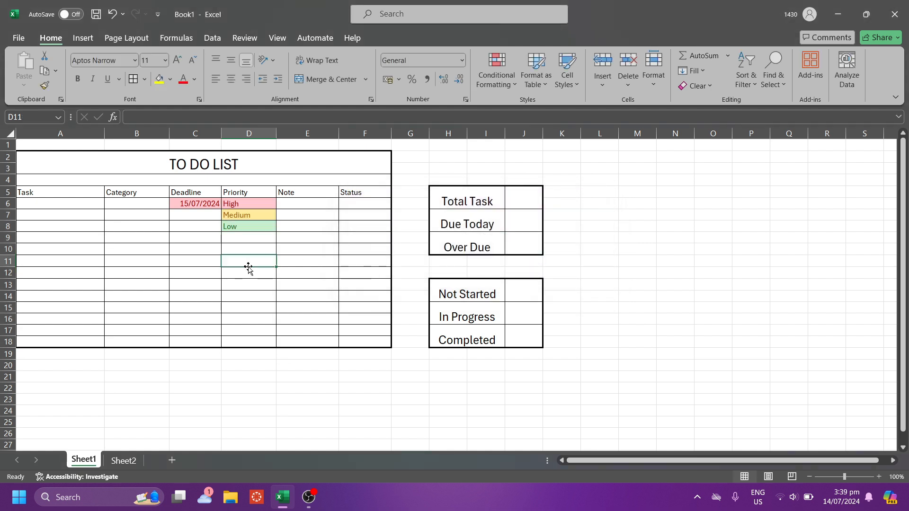
- Add list data validation to Status cells F6:F18 with the source Not Started,In Progress,Completed
left_click(326, 205)
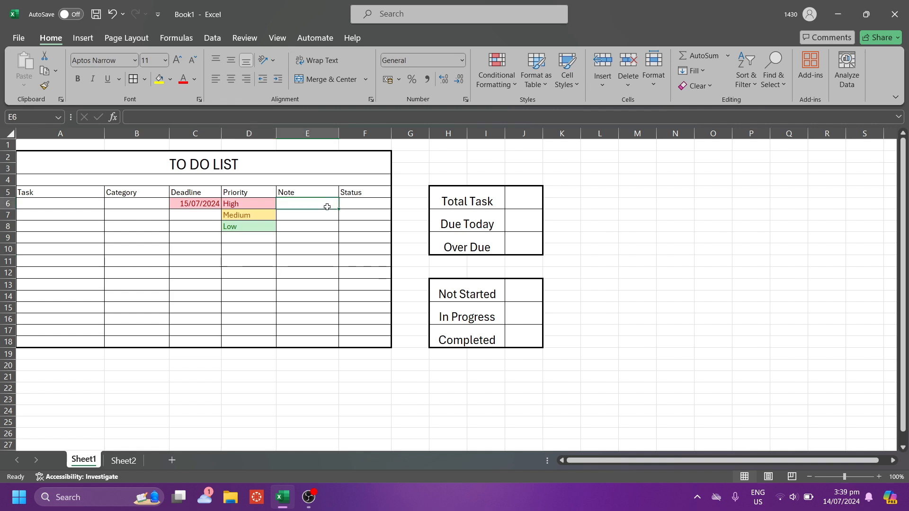
left_click(372, 205)
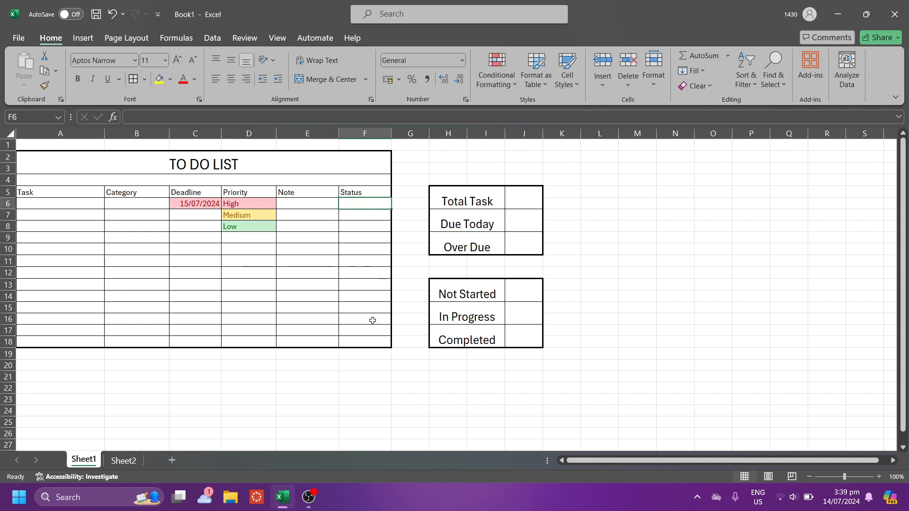
left_click_drag(368, 340, 368, 203)
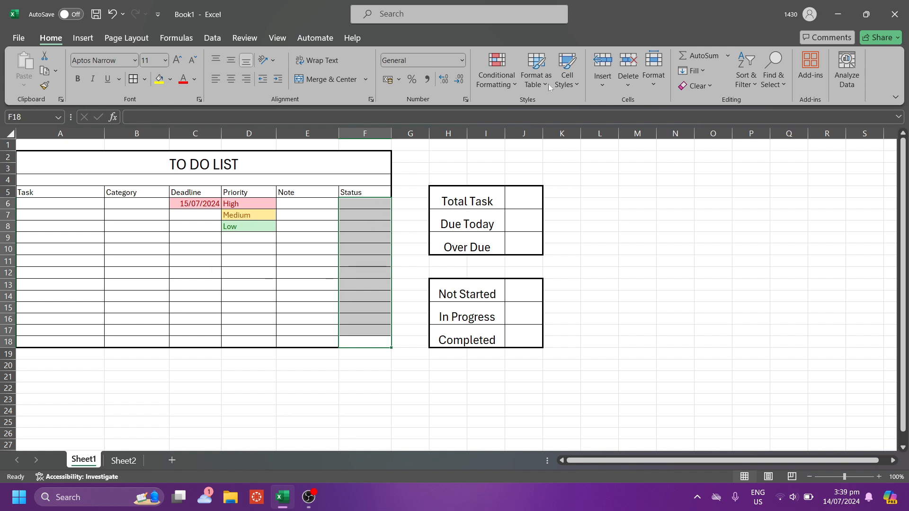
left_click(203, 38)
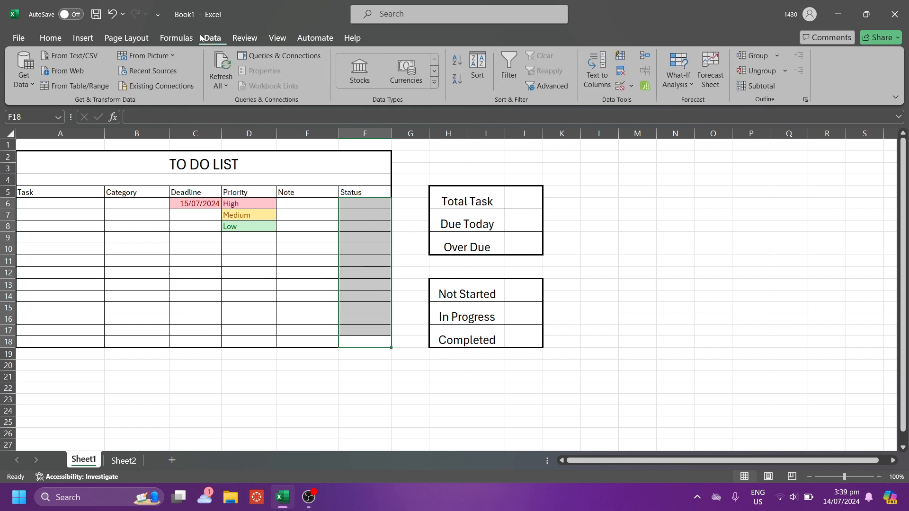
left_click(620, 85)
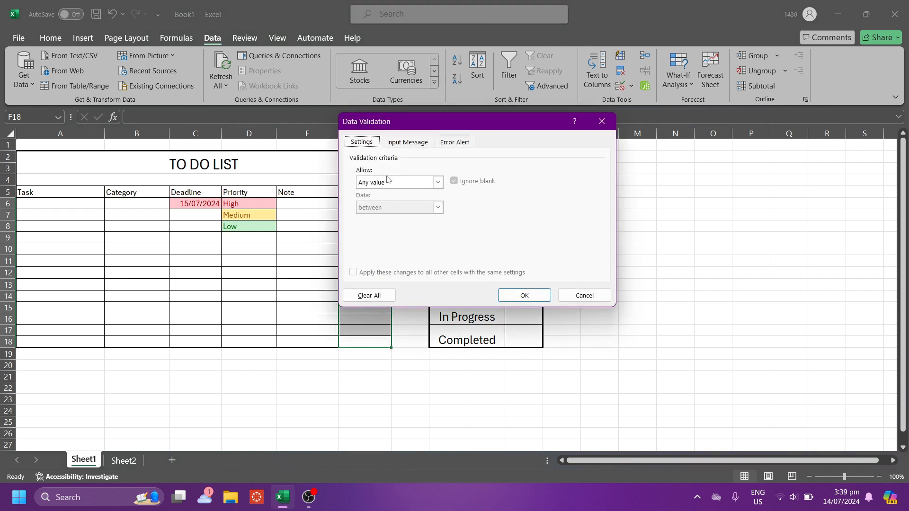
left_click(431, 188)
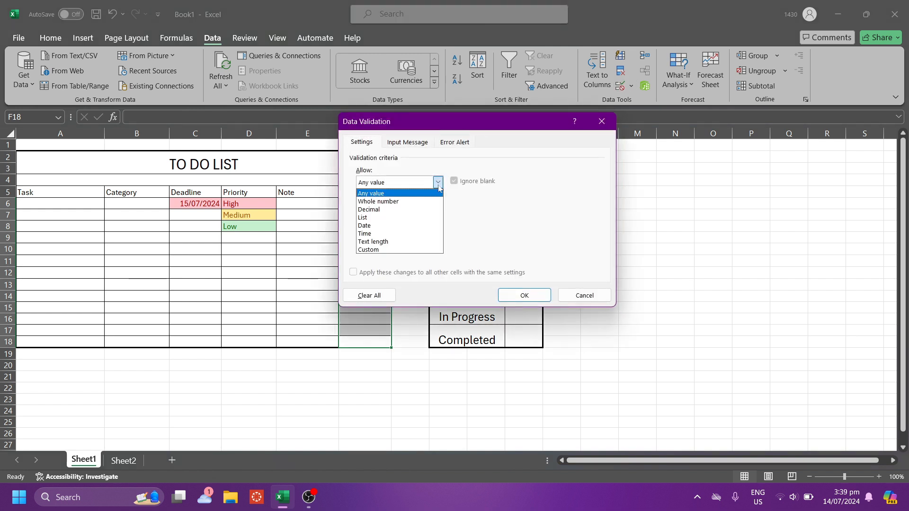
left_click(426, 218)
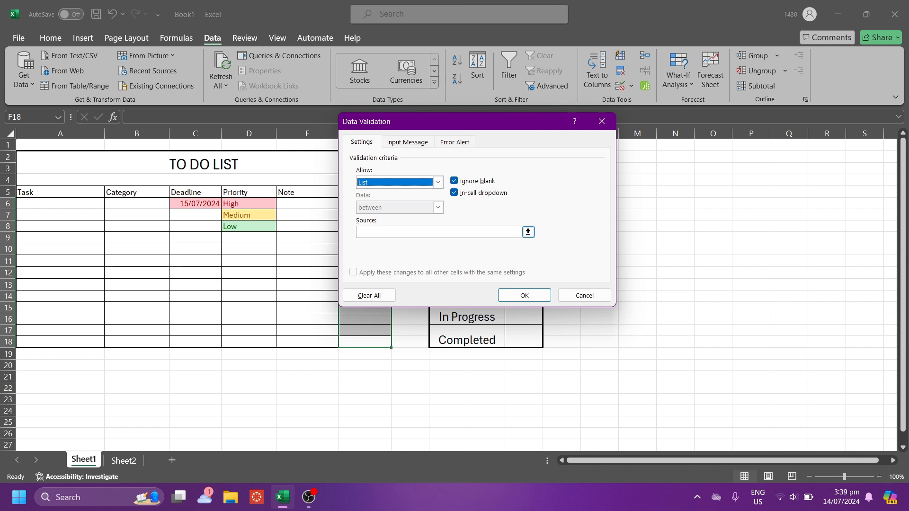
left_click(425, 231)
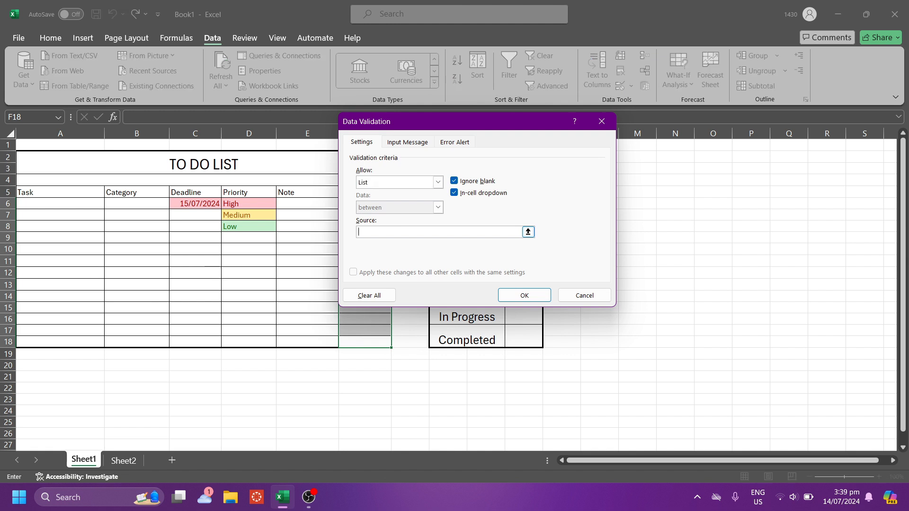
type("Not Started,In Pro")
type("gress,Comple")
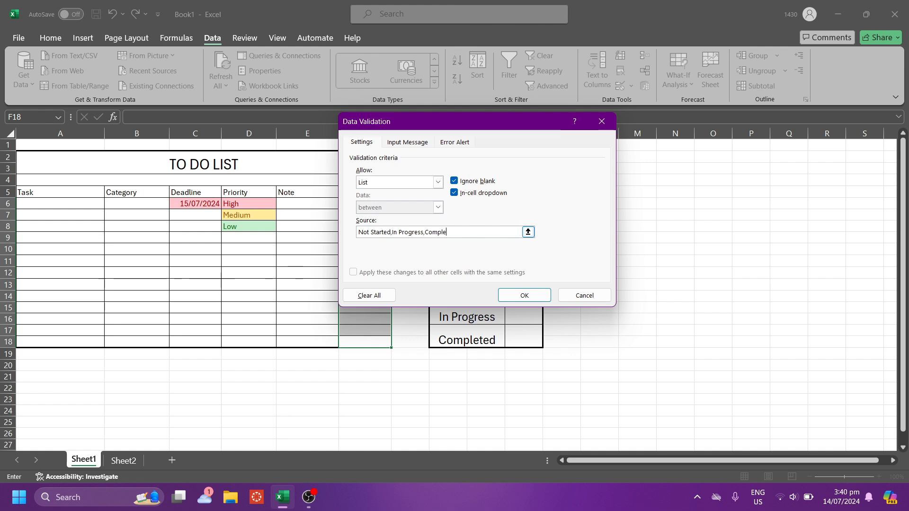
type("ted")
left_click(520, 294)
left_click(408, 205)
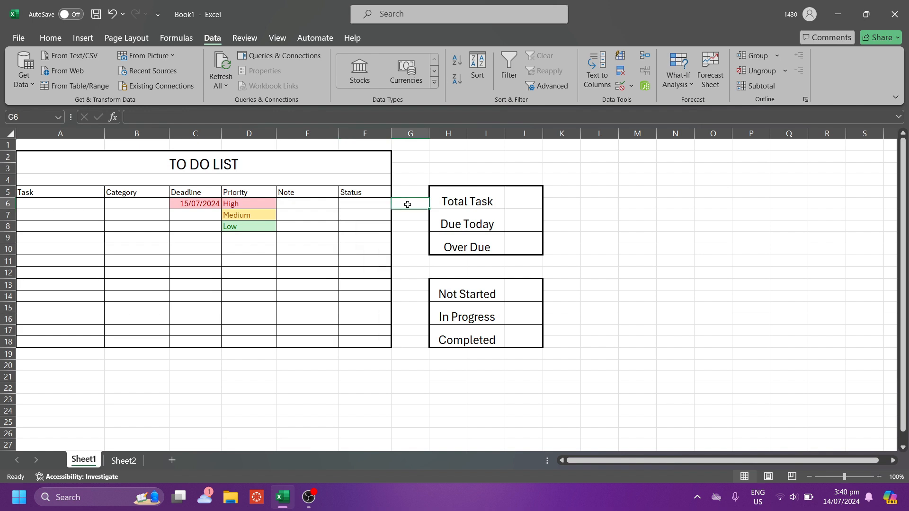
- Check the dropdown options in Status cell F6 and the dropdown's presence in F13
left_click(386, 204)
left_click(396, 204)
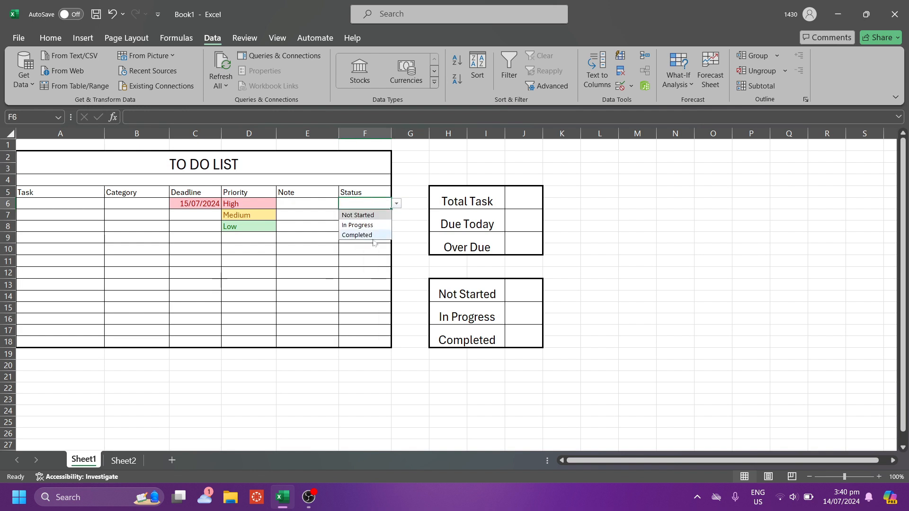
left_click(402, 203)
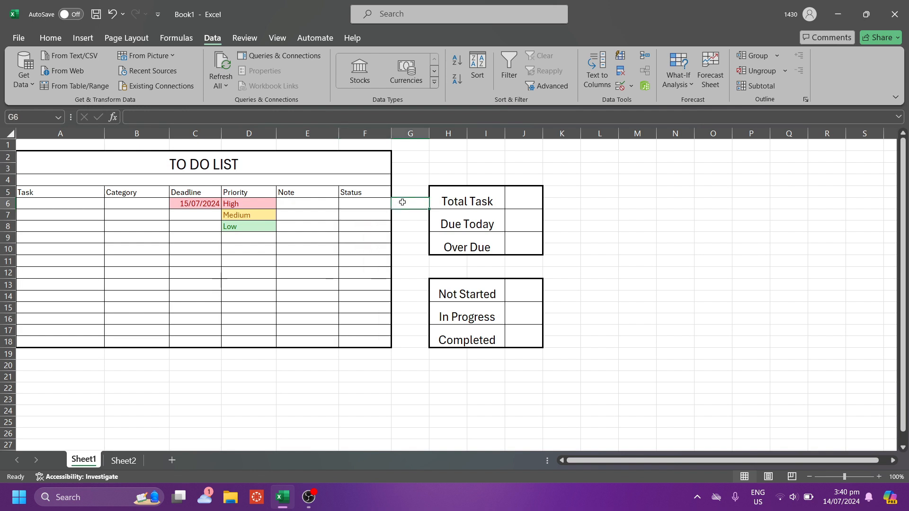
double_click(368, 204)
left_click(367, 286)
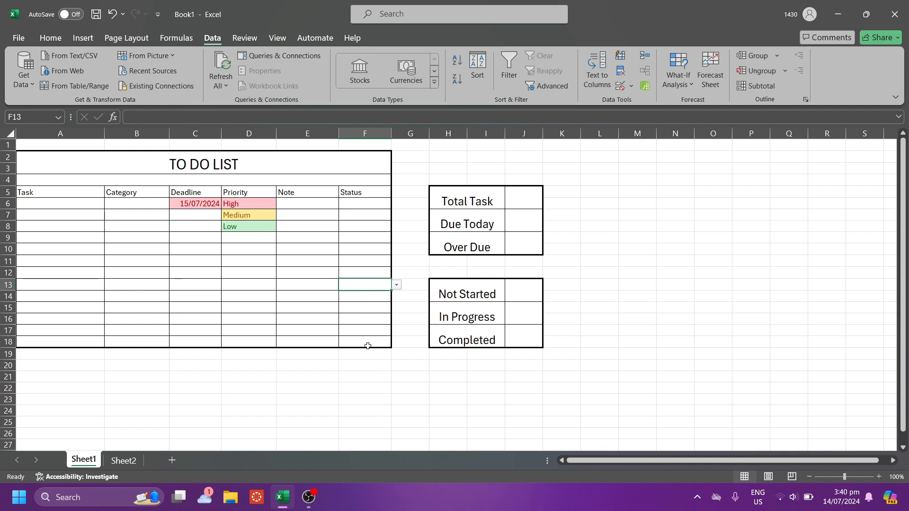
- Add an Equal To rule to Status cells F6:F18, formatting Not Started with Light Red Fill with Dark Red Text
left_click_drag(372, 341, 368, 206)
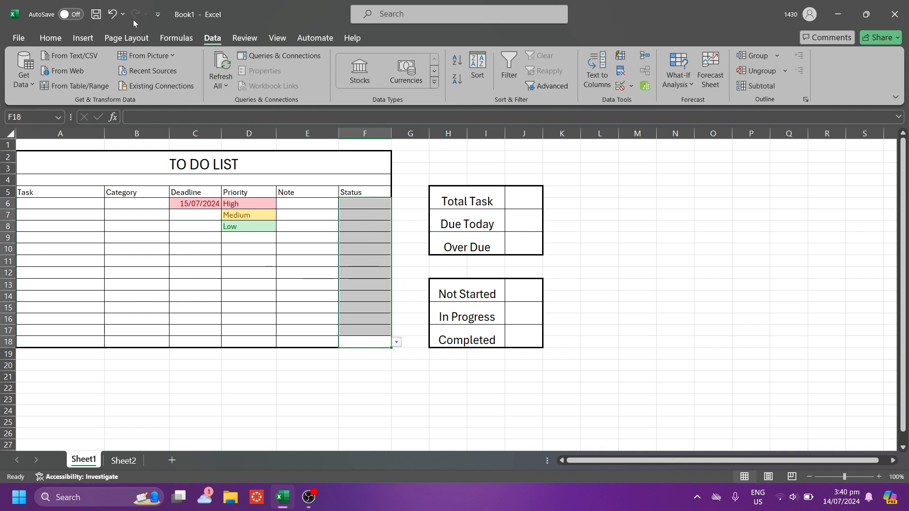
left_click(51, 37)
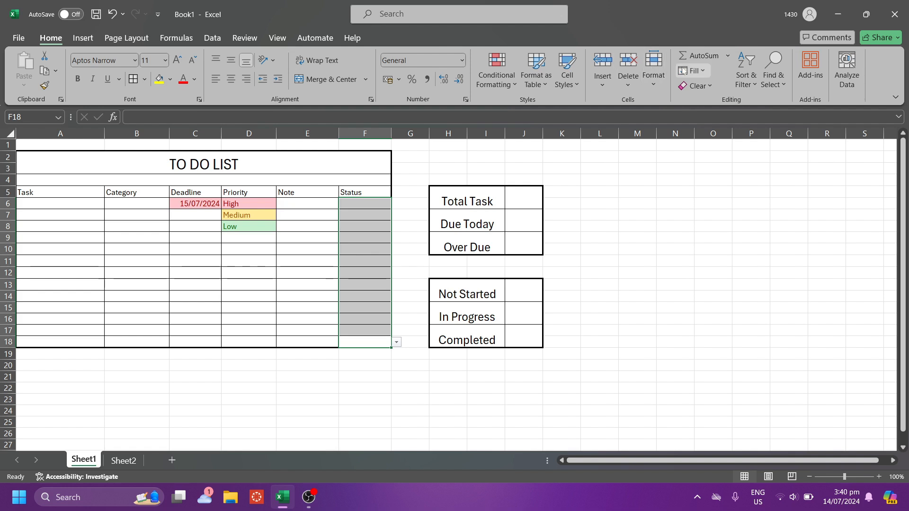
left_click(497, 79)
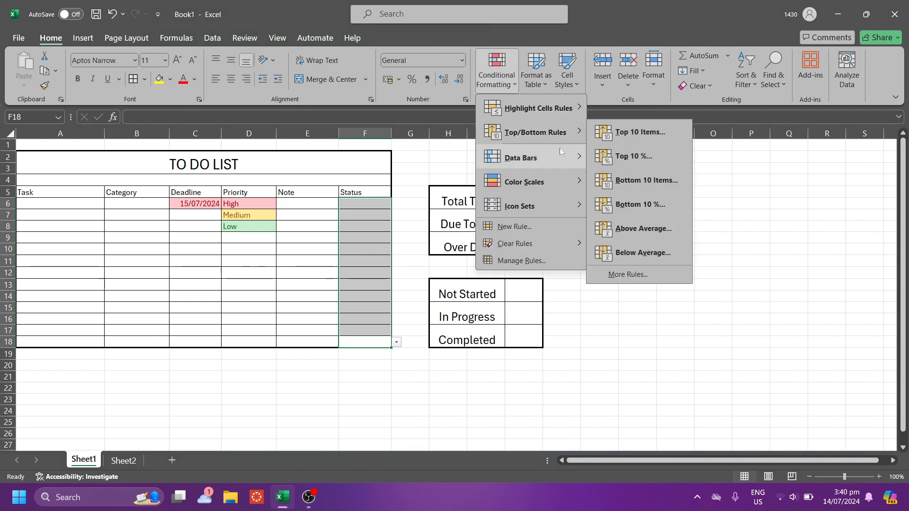
mouse_move(560, 159)
mouse_move(562, 109)
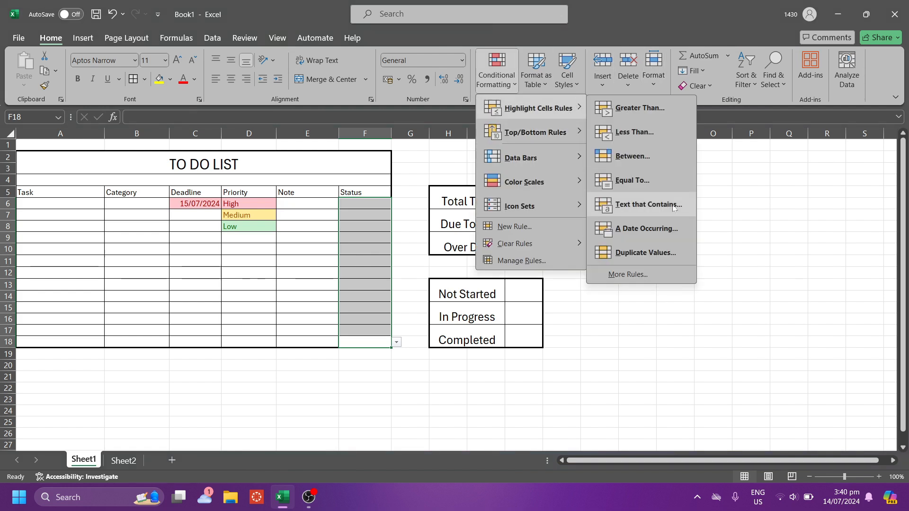
left_click(675, 172)
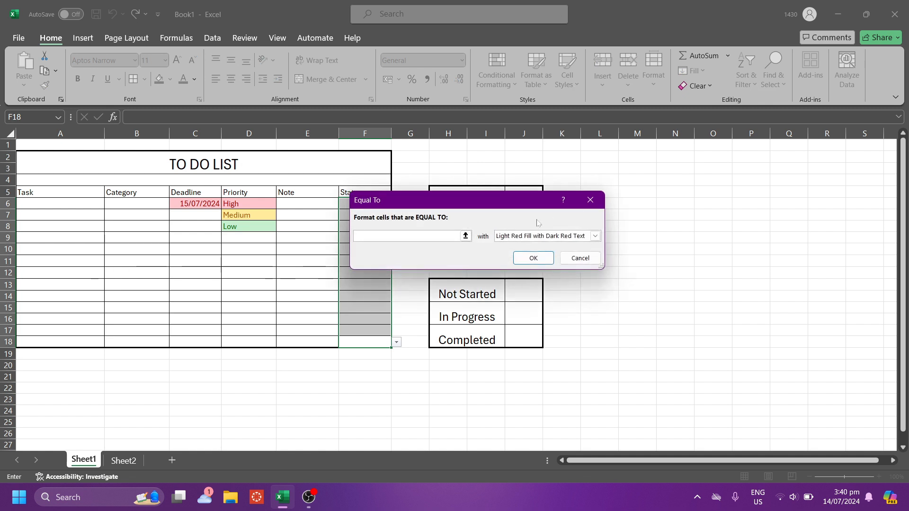
type("Not start")
key("BackSpace")
key("BackSpace")
key("BackSpace")
key("BackSpace")
key("BackSpace")
left_click(540, 257)
- Add an Equal To rule to Status cells F6:F18, formatting In Progress with Yellow Fill with Dark Yellow Text
left_click(497, 71)
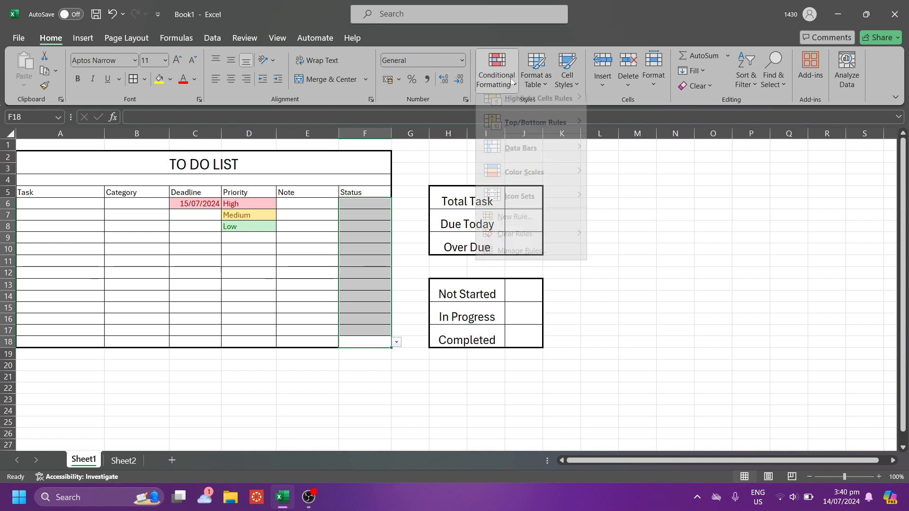
mouse_move(541, 108)
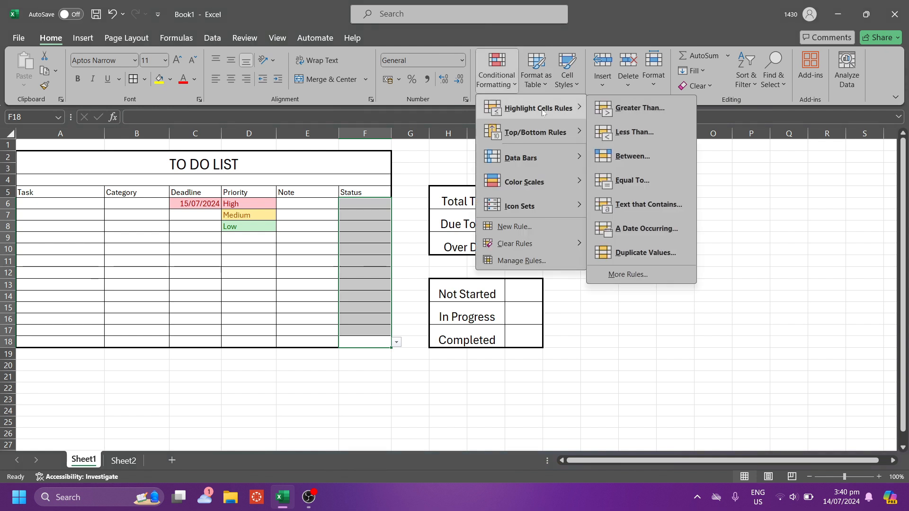
left_click(645, 174)
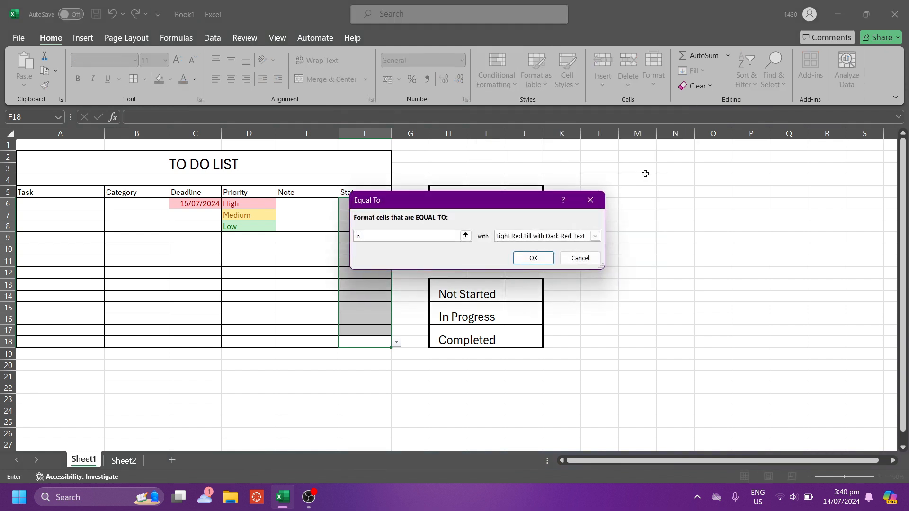
type("In Progress")
left_click(596, 237)
left_click(564, 255)
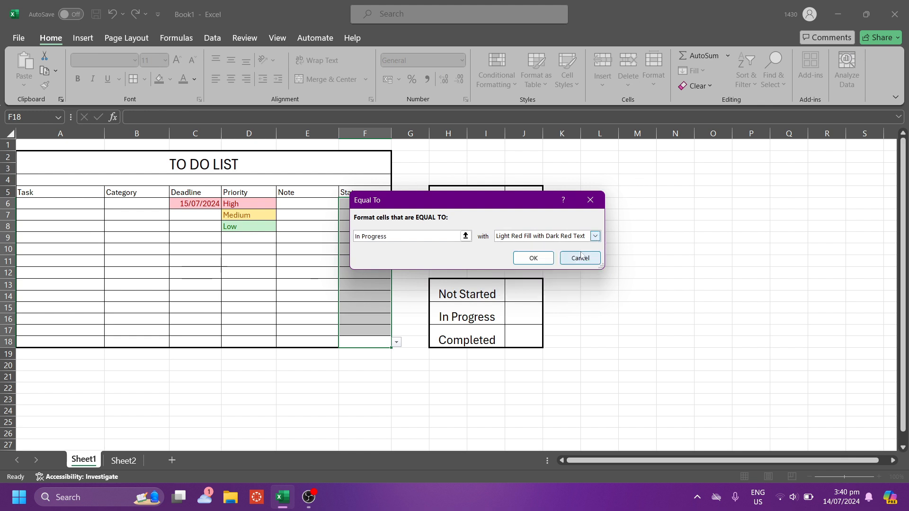
left_click(534, 259)
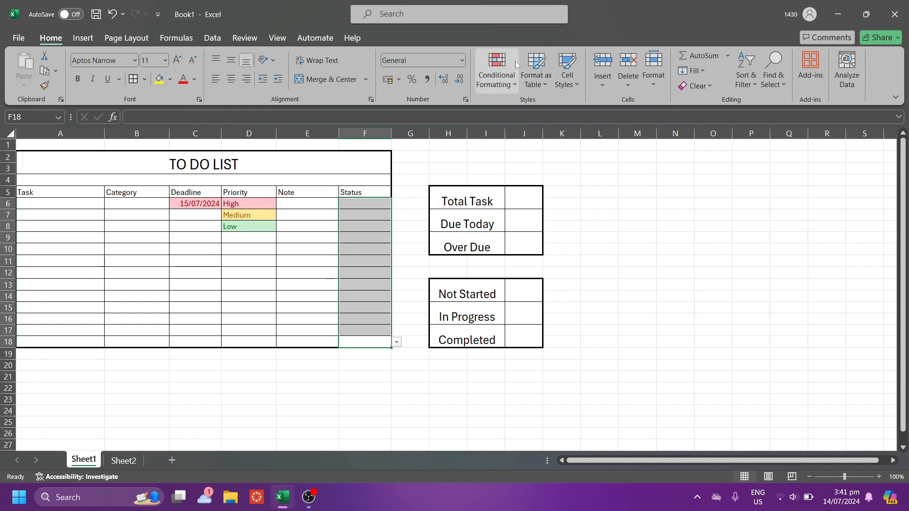
- Add an Equal To rule to Status cells F6:F18, formatting Completed with Green Fill with Dark Green Text
left_click(496, 76)
mouse_move(548, 111)
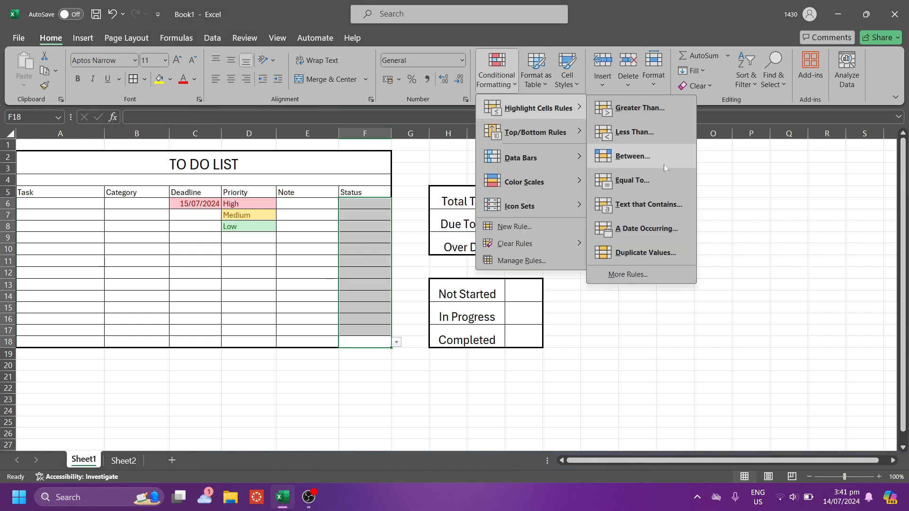
left_click(649, 181)
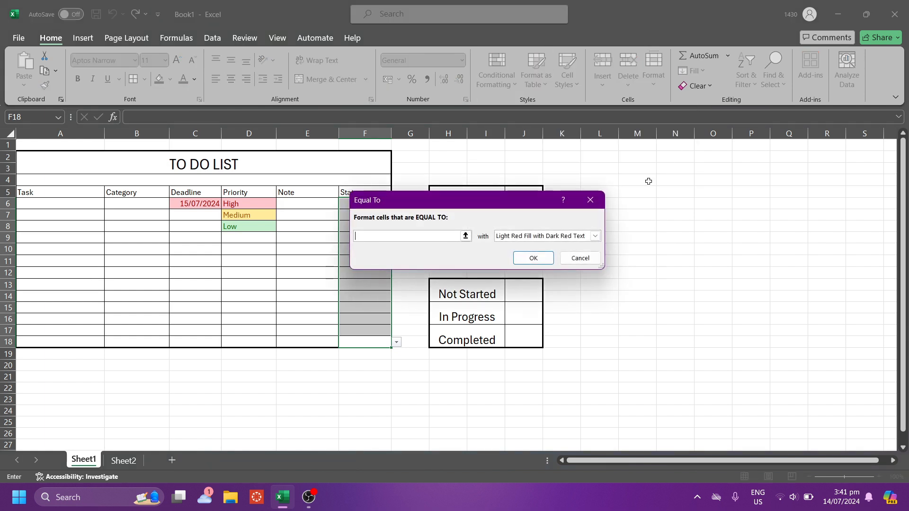
type("Completed")
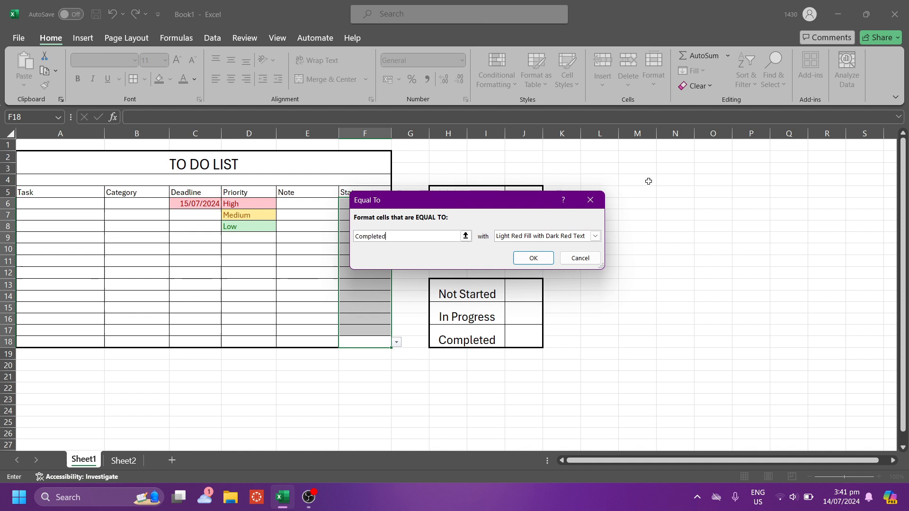
left_click(595, 237)
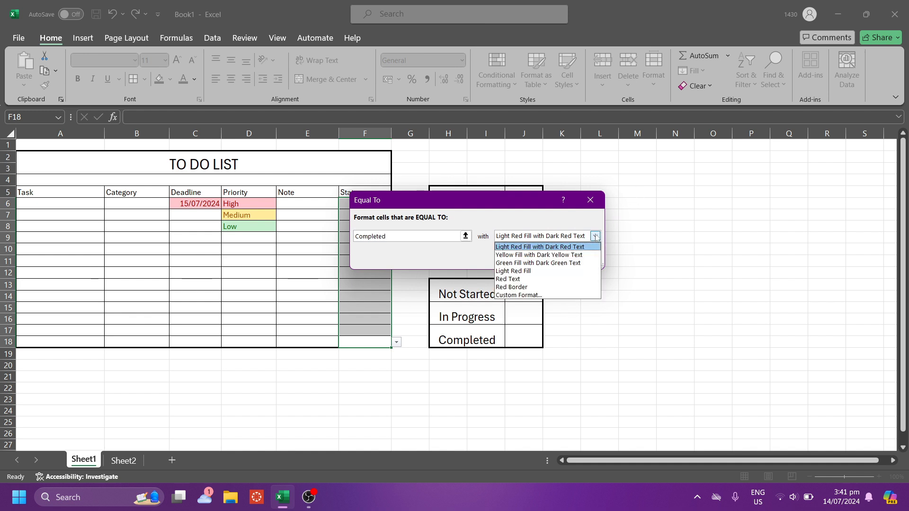
left_click(573, 260)
left_click(528, 257)
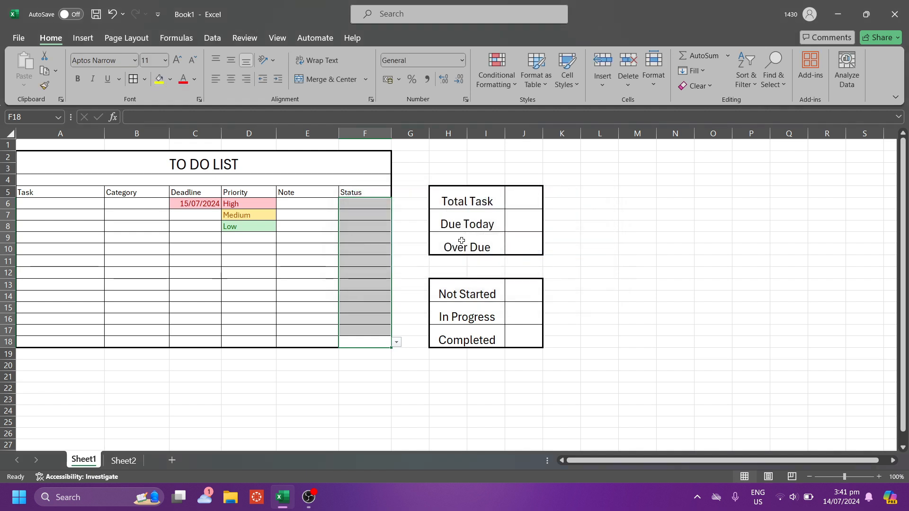
left_click(368, 201)
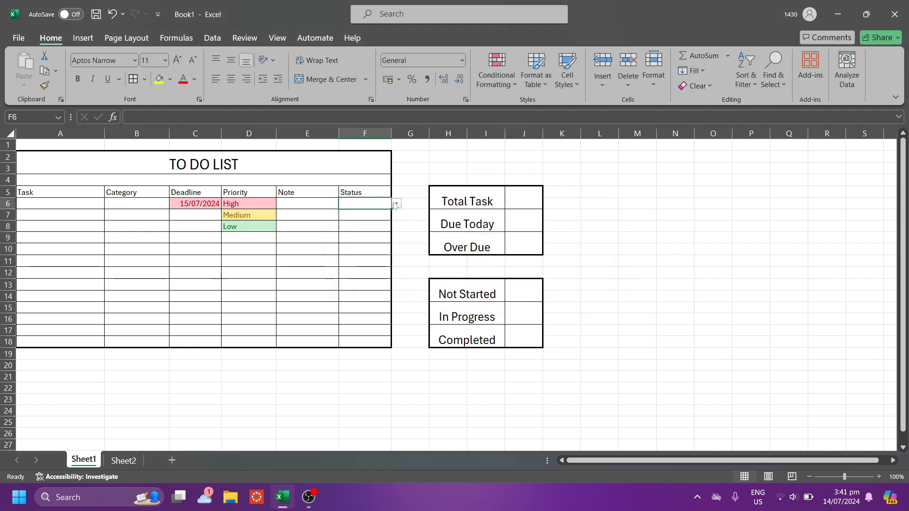
- Test the Status colors in F6 by choosing Not Started, In Progress and finally Completed
left_click(396, 204)
left_click(383, 217)
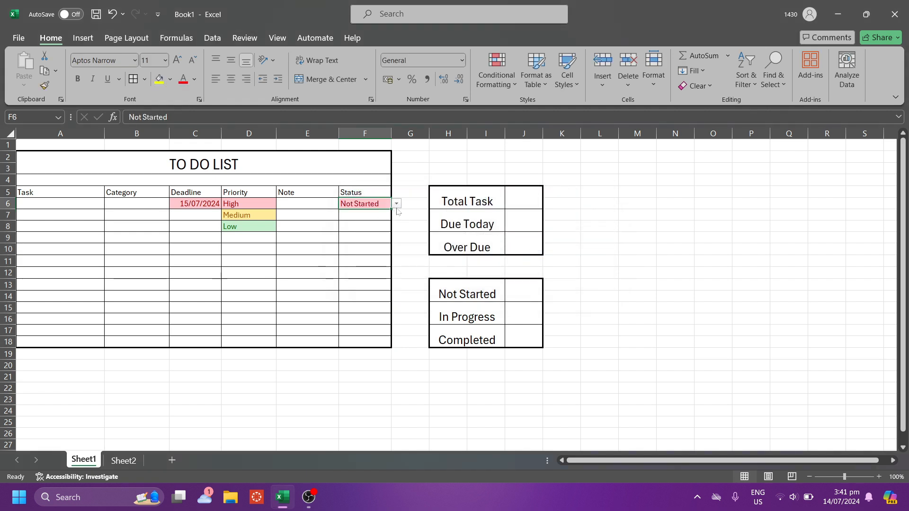
left_click(396, 205)
left_click(385, 226)
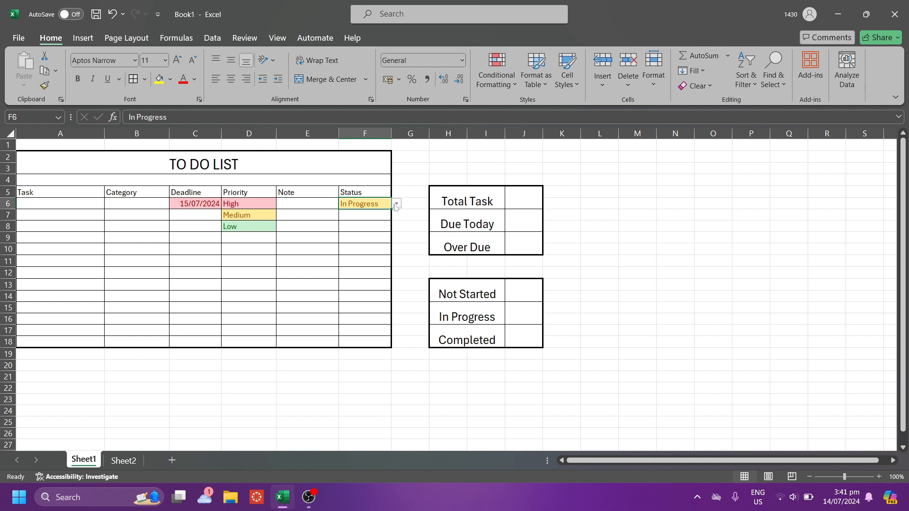
left_click(397, 205)
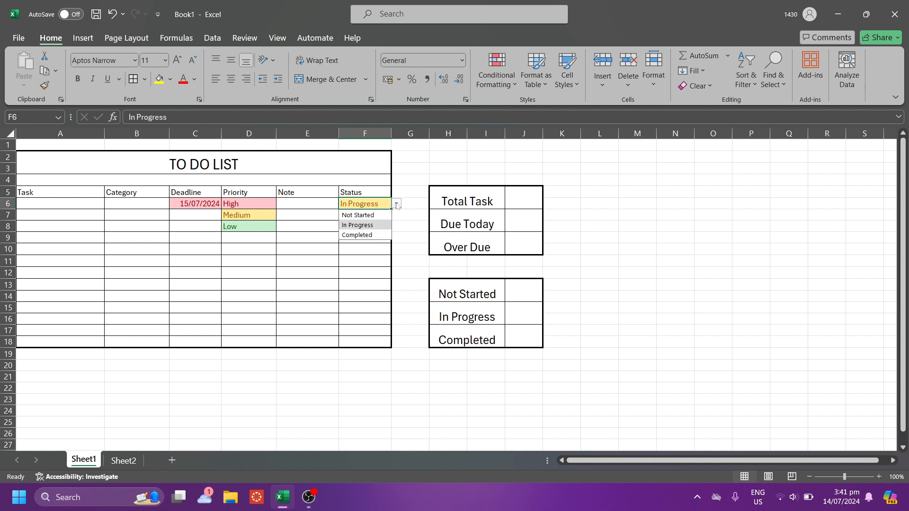
left_click(382, 235)
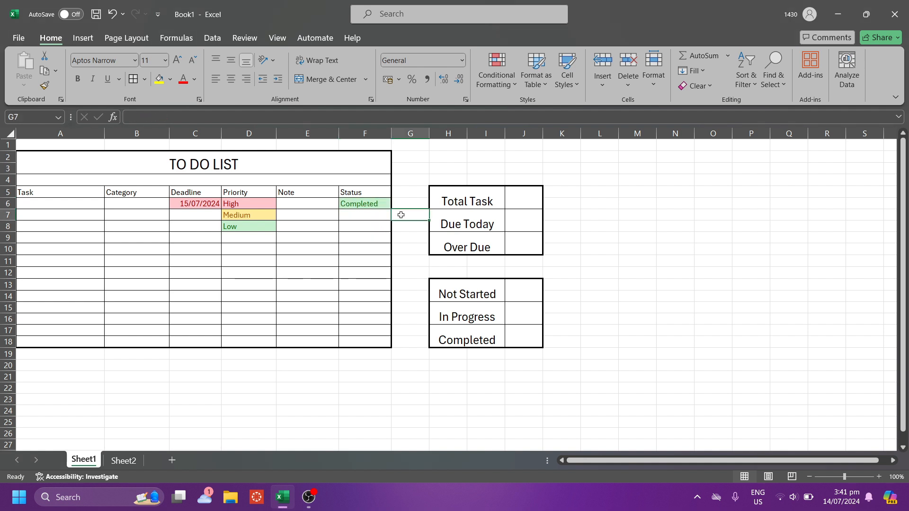
- Enter =COUNTA(A6:A18) in the Total Task cell J5 to count the listed tasks
left_click(524, 205)
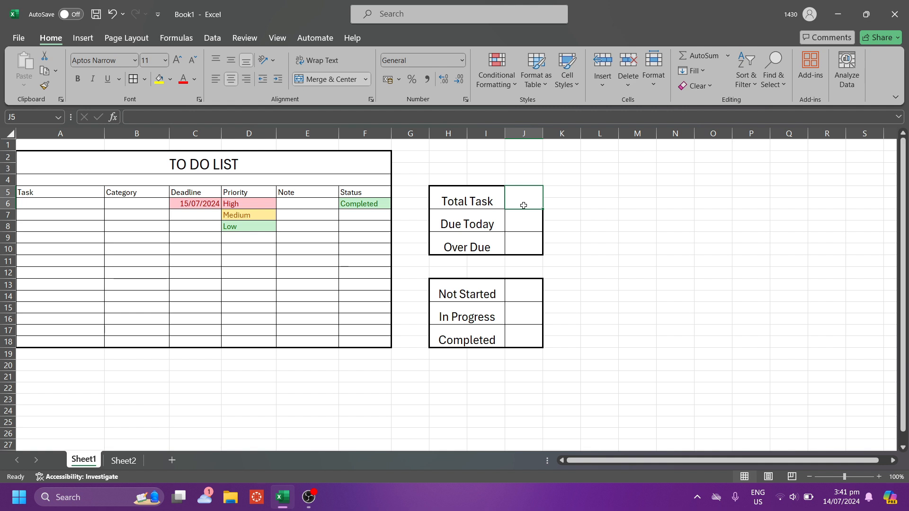
type("=")
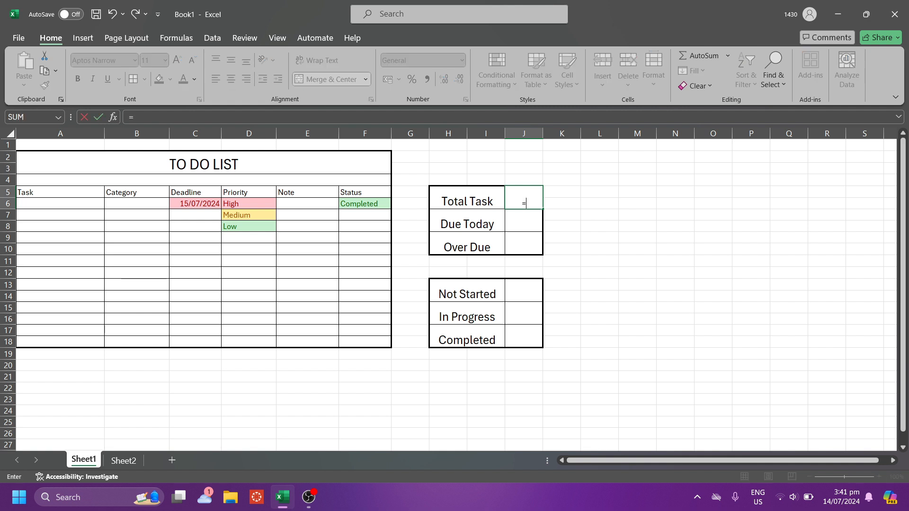
type("count")
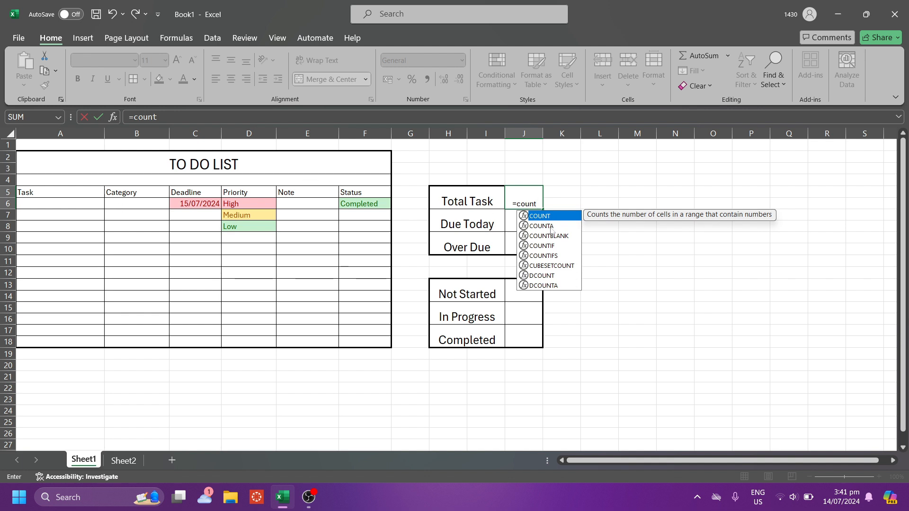
type("a")
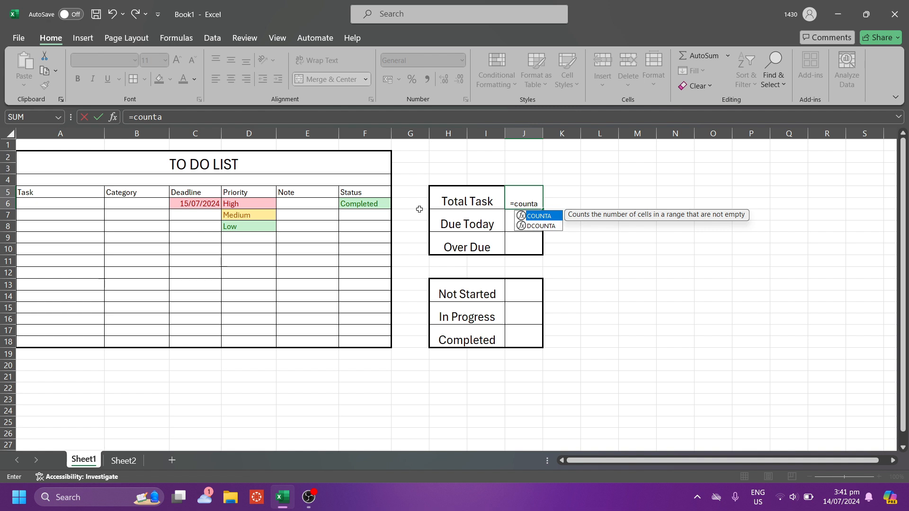
type("(")
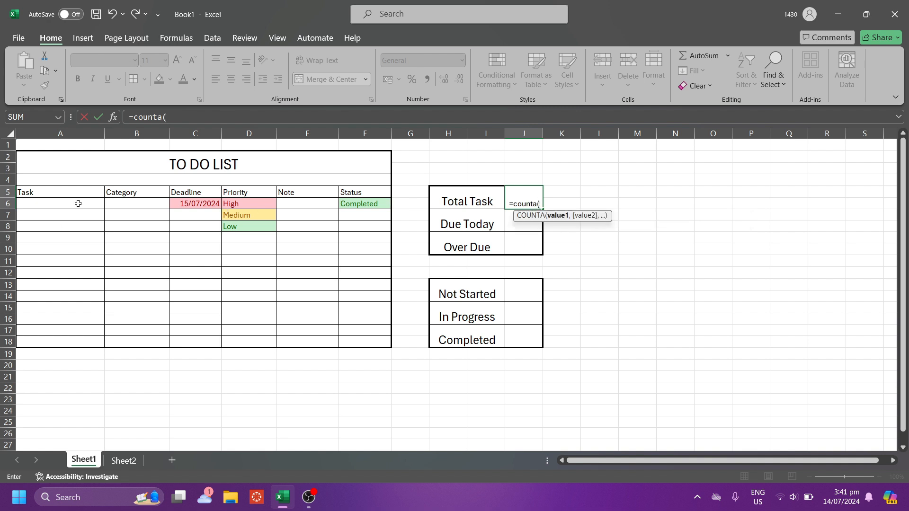
left_click_drag(78, 203, 75, 340)
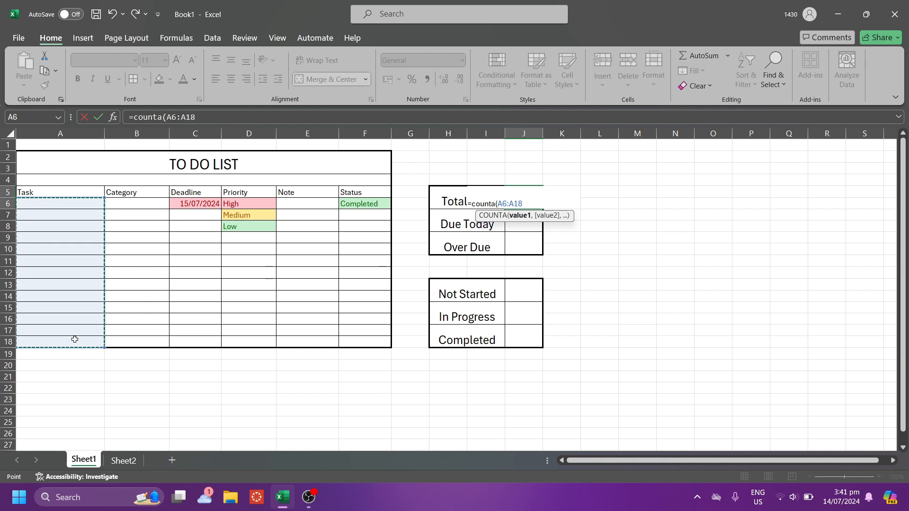
key("Return")
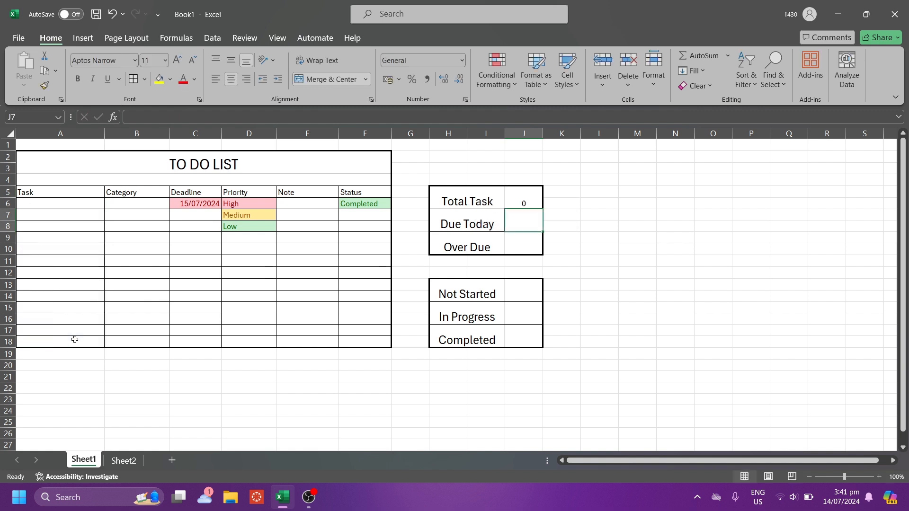
- Enter Cleaning as the first task in A6
left_click(80, 207)
type("Cle")
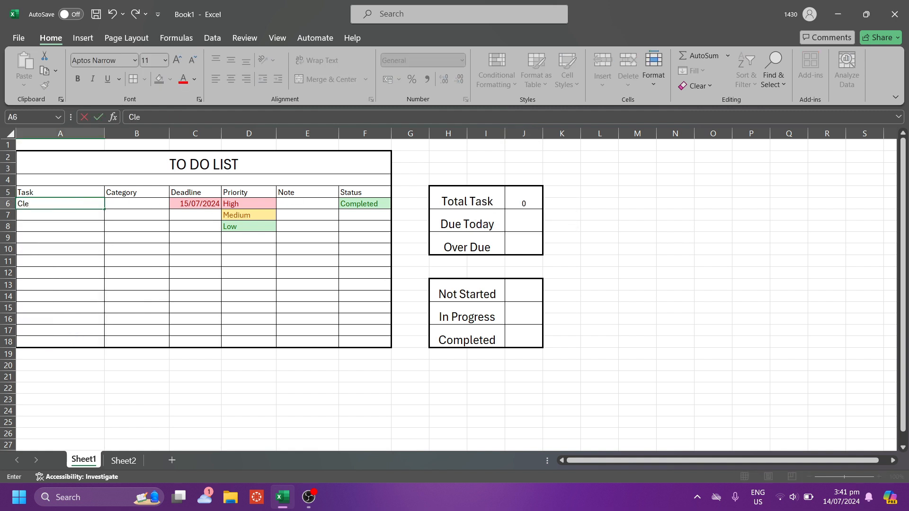
type("aning")
key("Return")
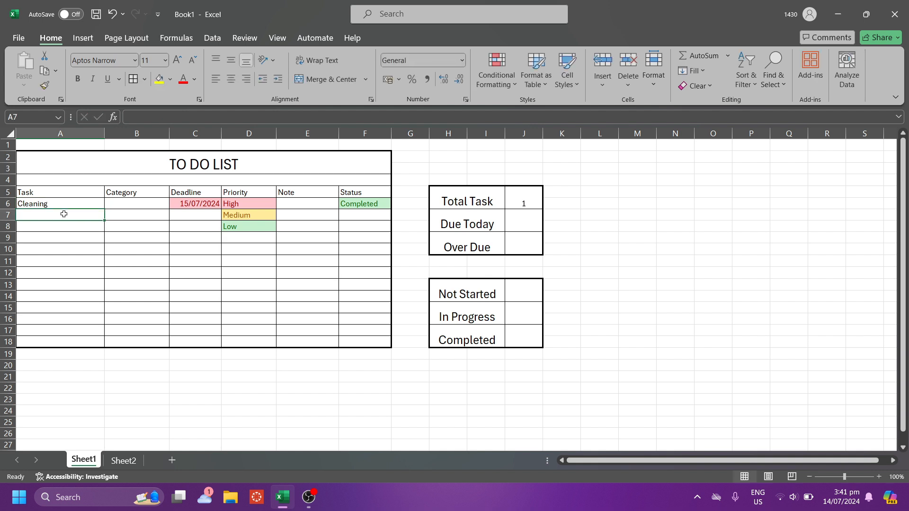
- Enter =COUNTIF(C6:C18,"="&TODAY()) in the Due Today cell J7 to count deadlines falling today
left_click(531, 221)
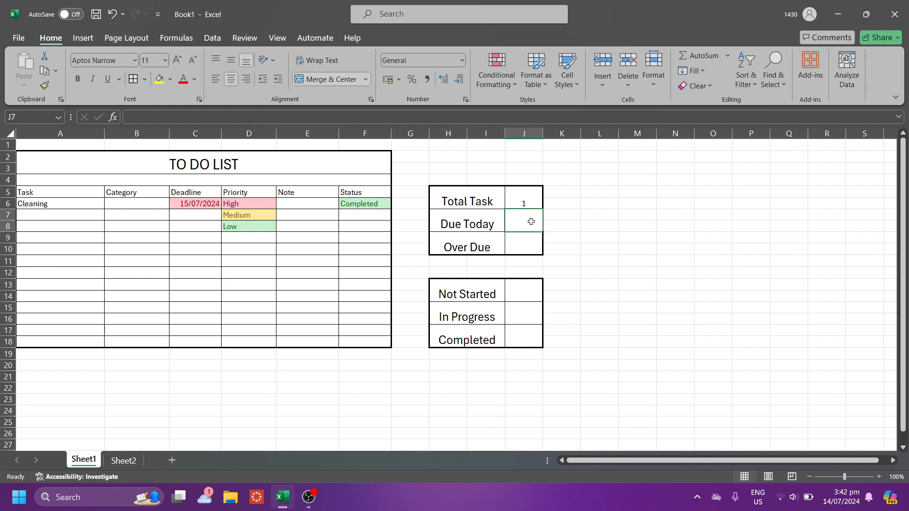
type("=count")
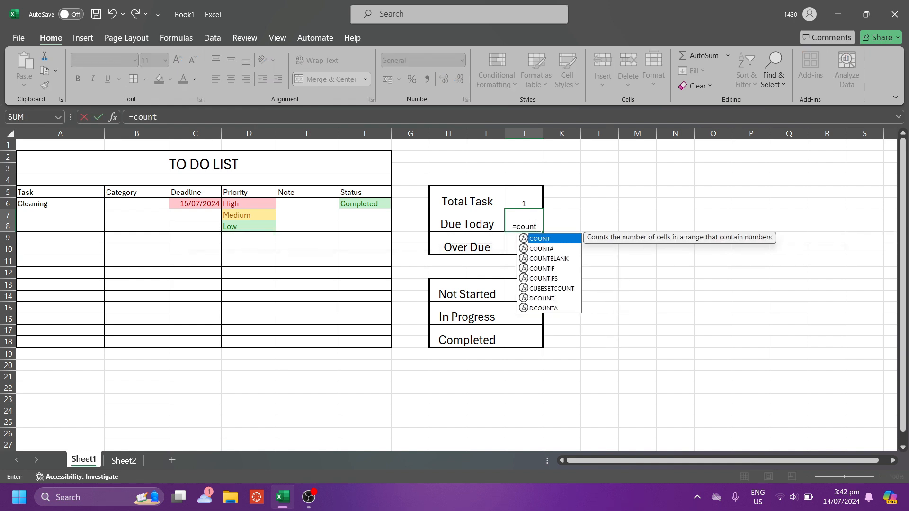
type("if")
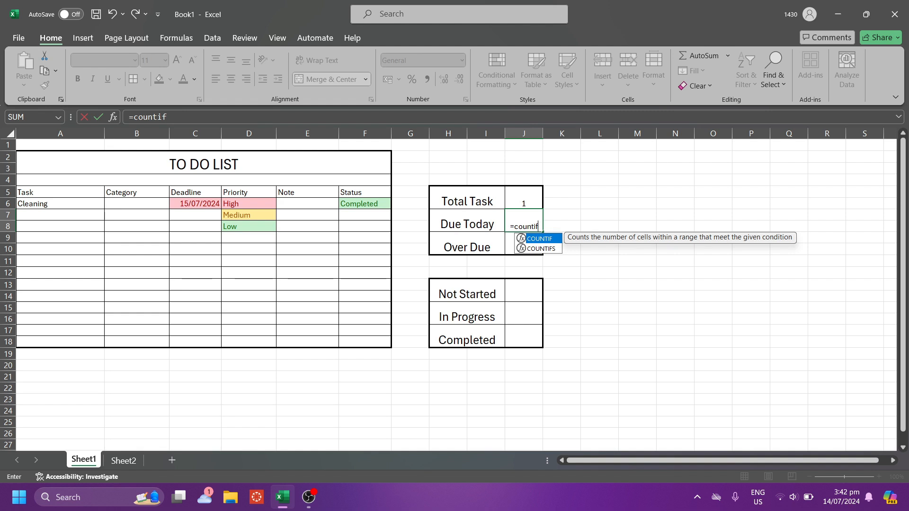
type("(")
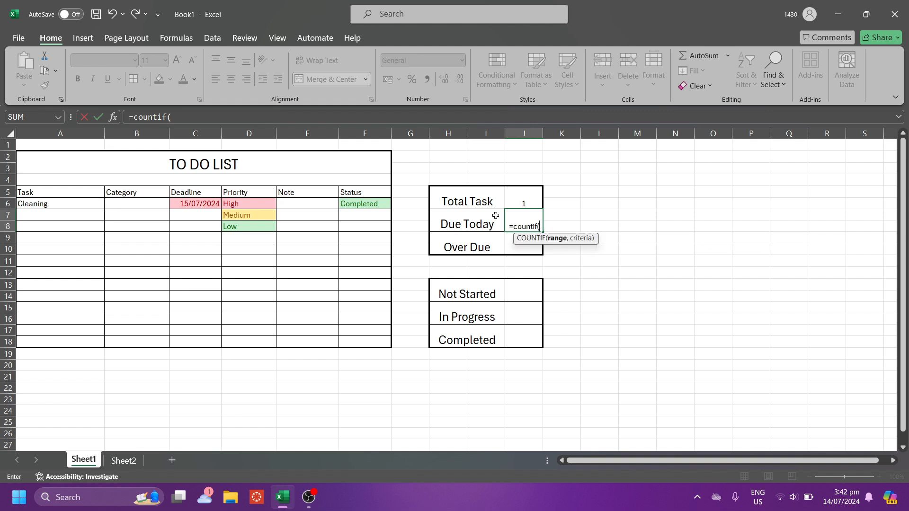
left_click(191, 205)
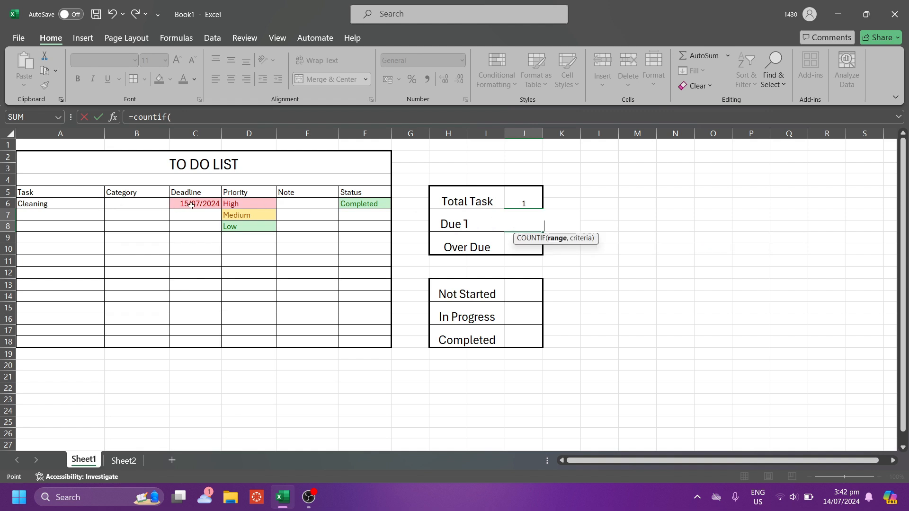
left_click_drag(191, 205, 189, 339)
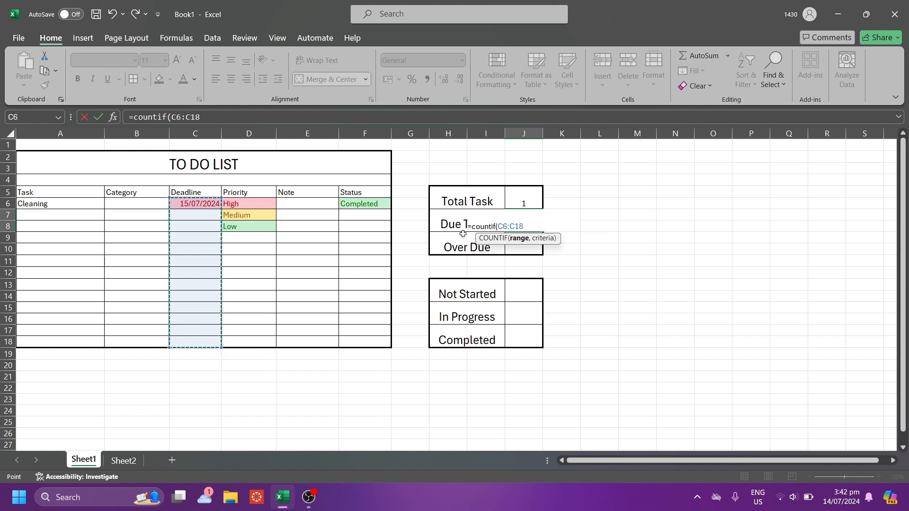
type(",")
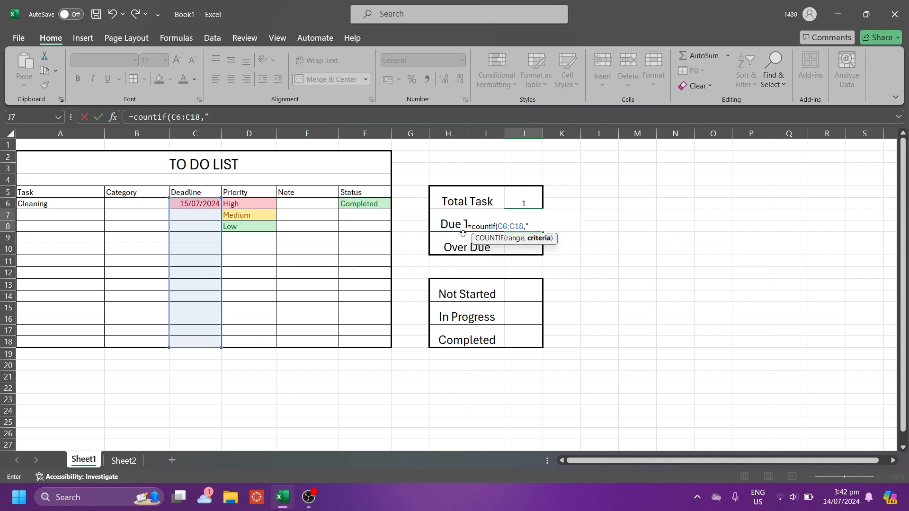
type("\"=\"&today")
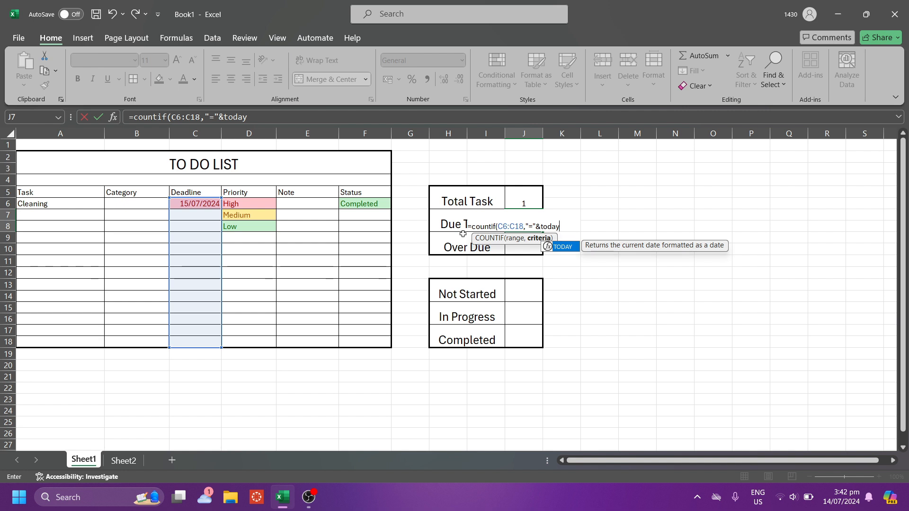
type("()")
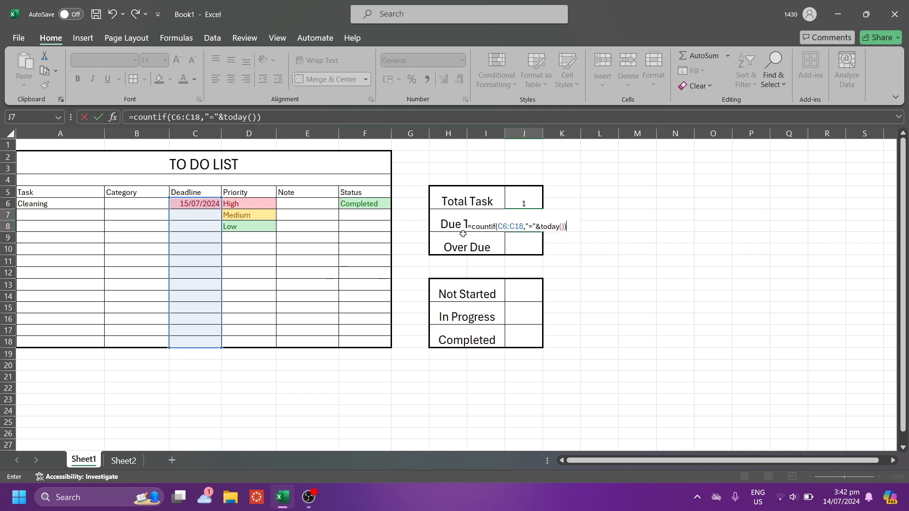
key("Return")
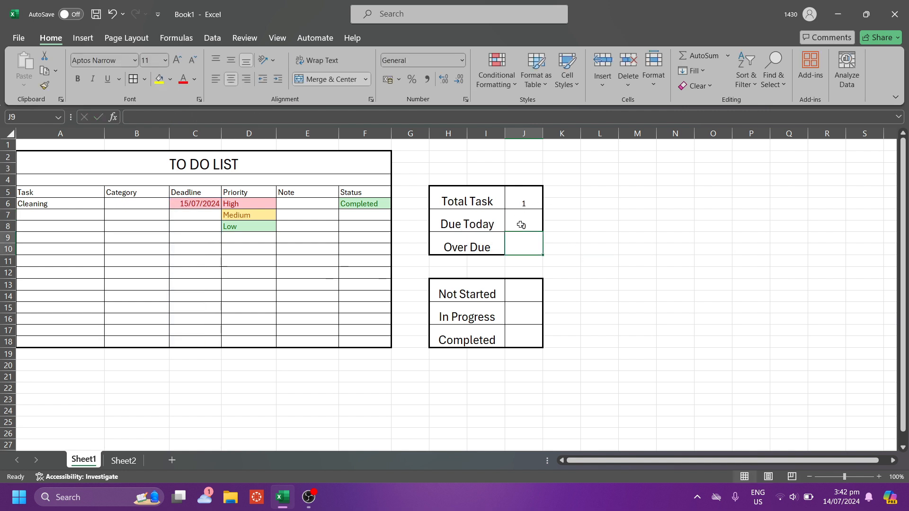
- Change the Cleaning task's deadline in C6 to 14/07/2024
left_click(186, 203)
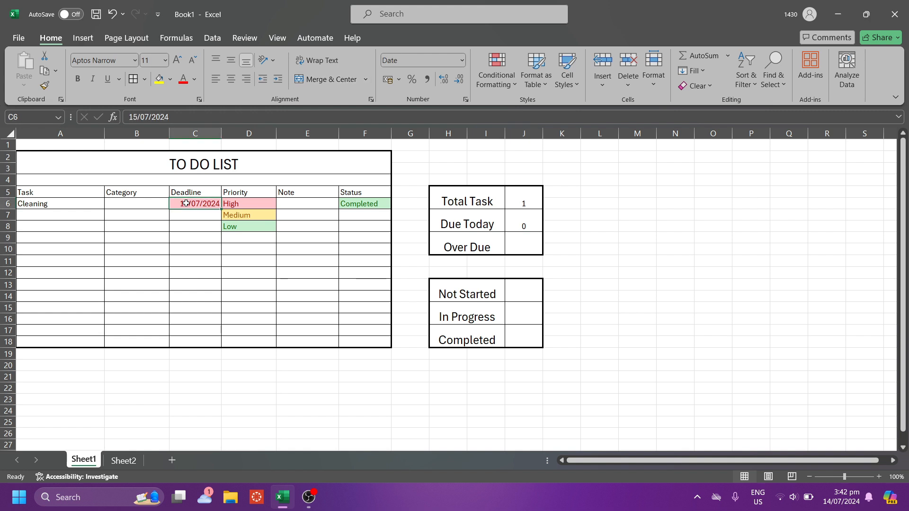
double_click(188, 204)
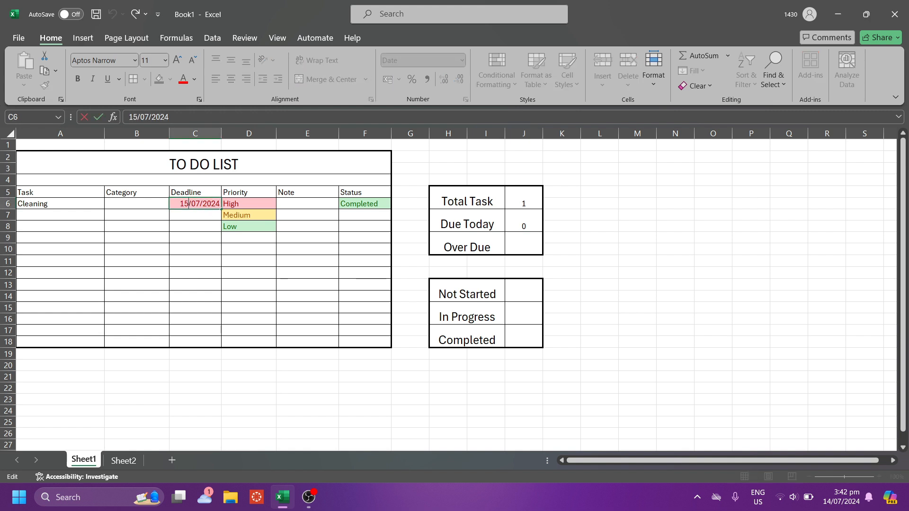
key("BackSpace")
type("4")
left_click(199, 237)
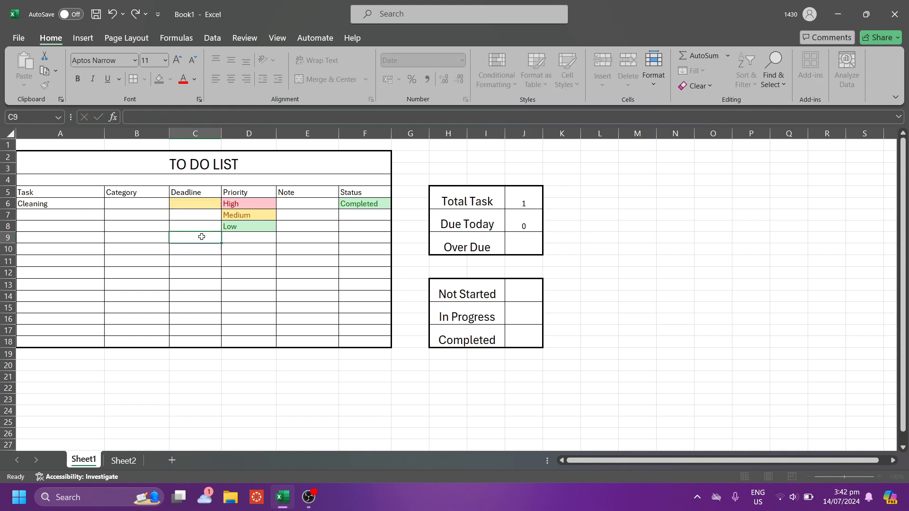
- Enter =COUNTIF(C6:C18,">"&TODAY()) in the Over Due cell J9
left_click(518, 244)
type("=")
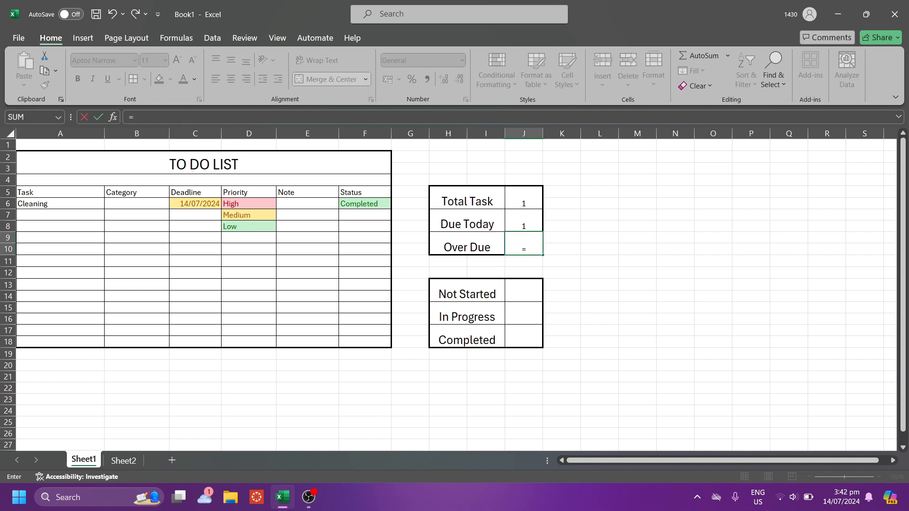
type("count")
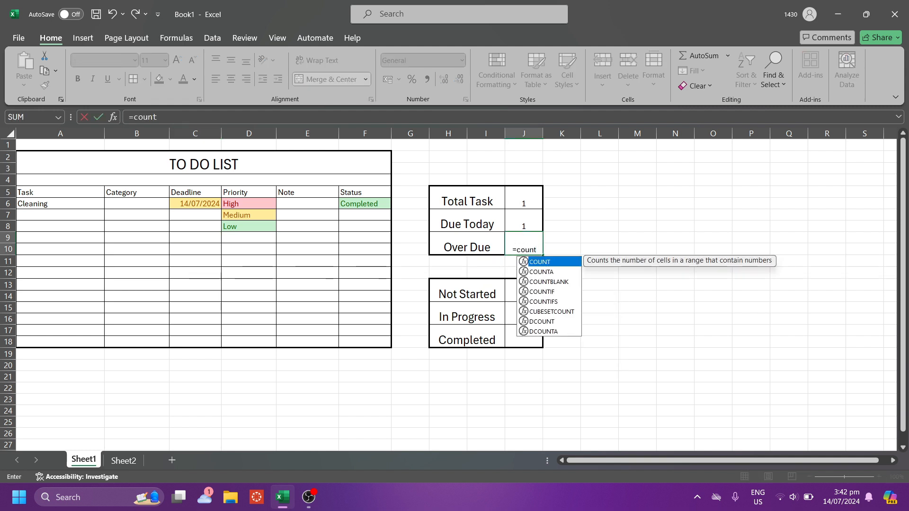
type("if(")
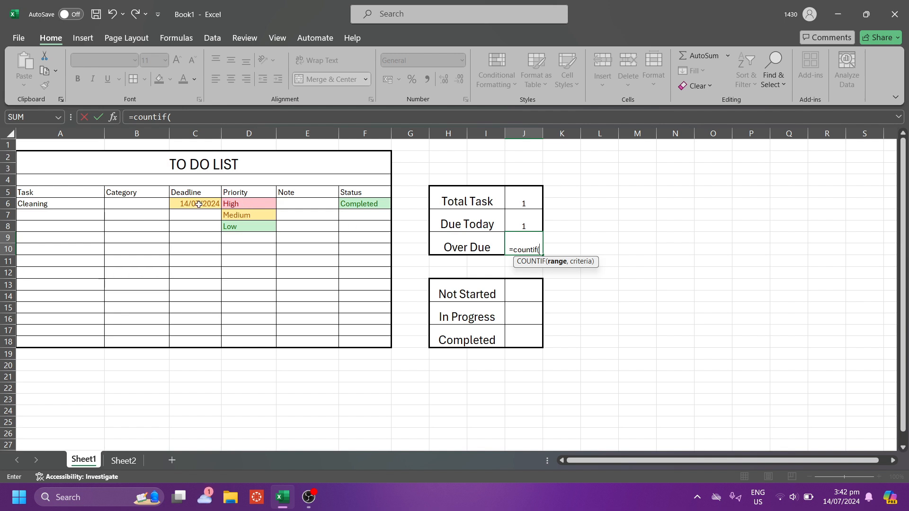
left_click_drag(208, 203, 200, 338)
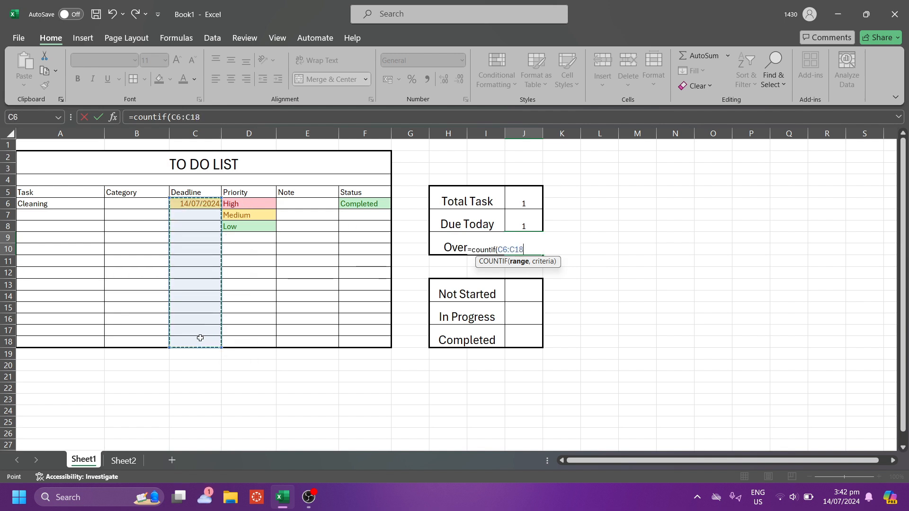
type(",")
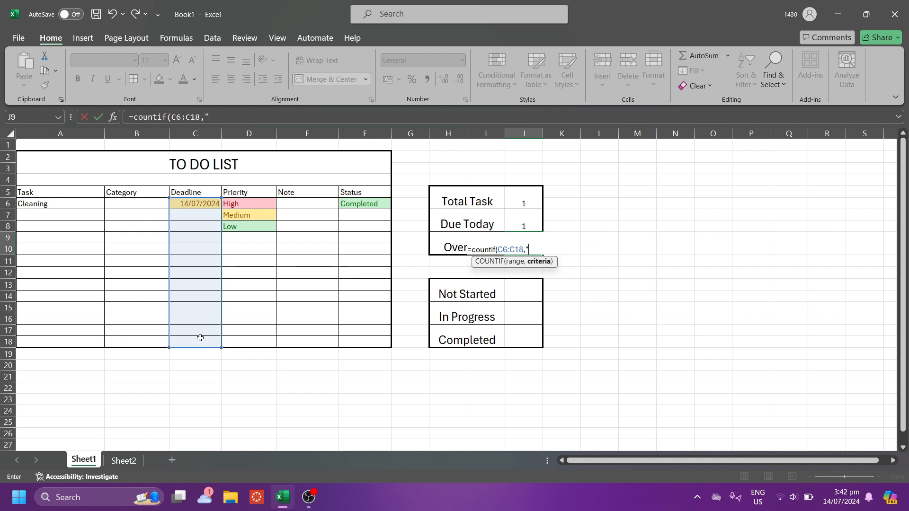
type("\">\"&today")
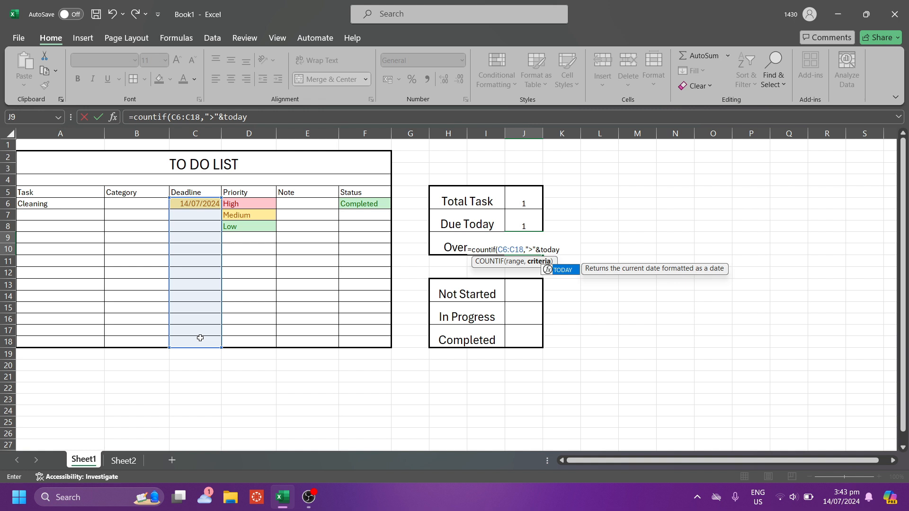
type("(")
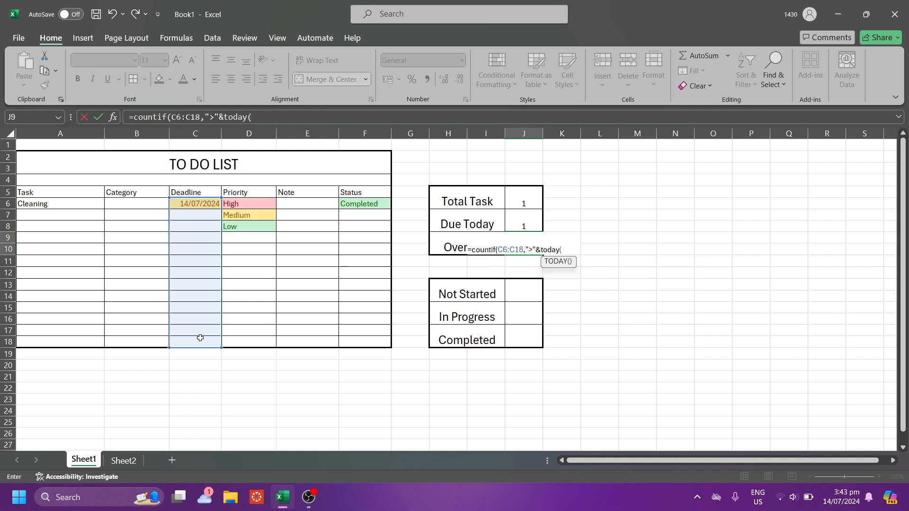
type(")")
key("Return")
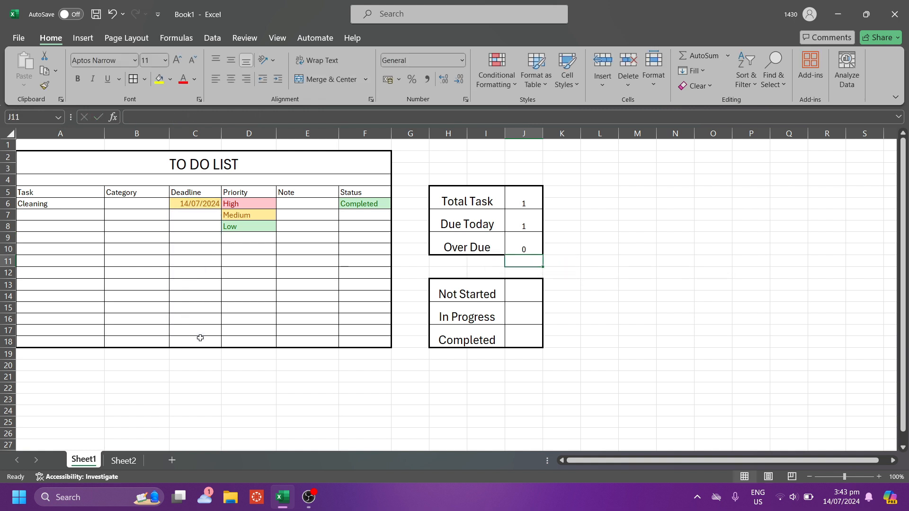
- Change the Cleaning task's deadline in C6 to 15/07/2024
double_click(183, 203)
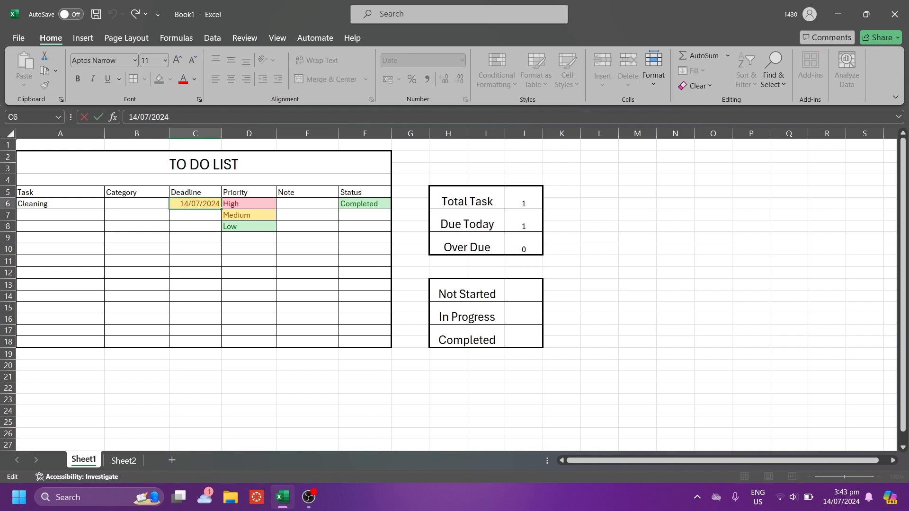
key("BackSpace")
type("5")
left_click(284, 249)
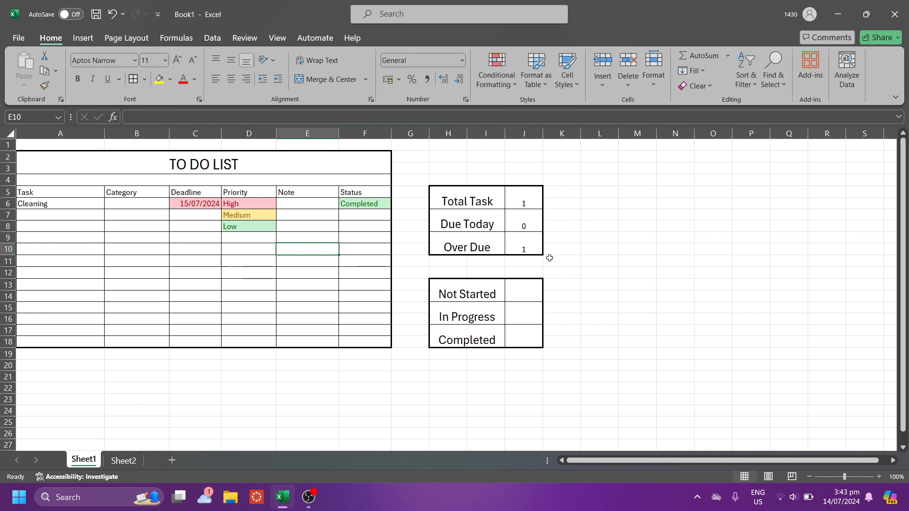
- Enter =COUNTIF(F6:F18,"Not Started") in the Not Started cell J13 to count tasks with that status
left_click(530, 293)
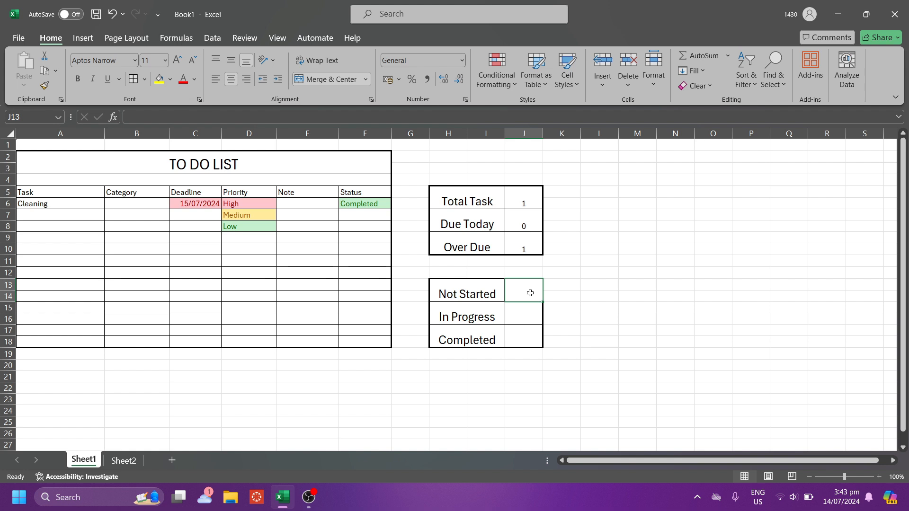
type("=coun")
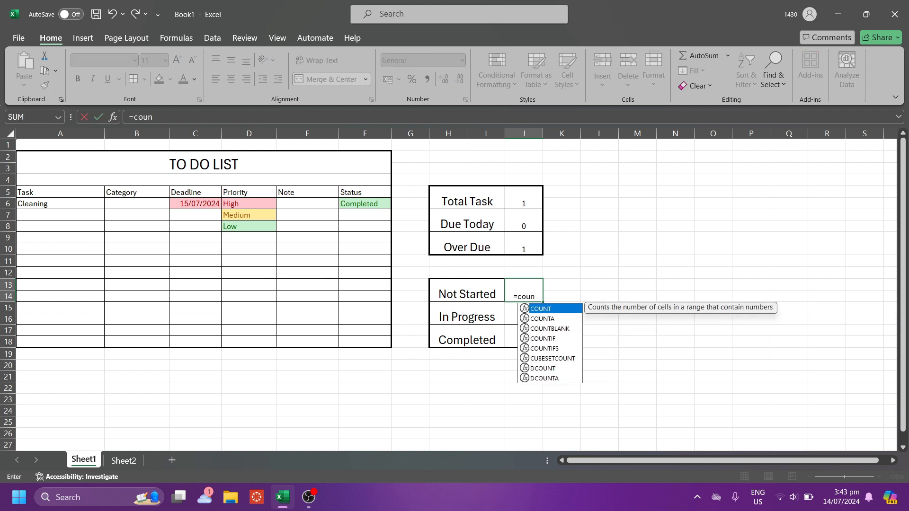
type("tif")
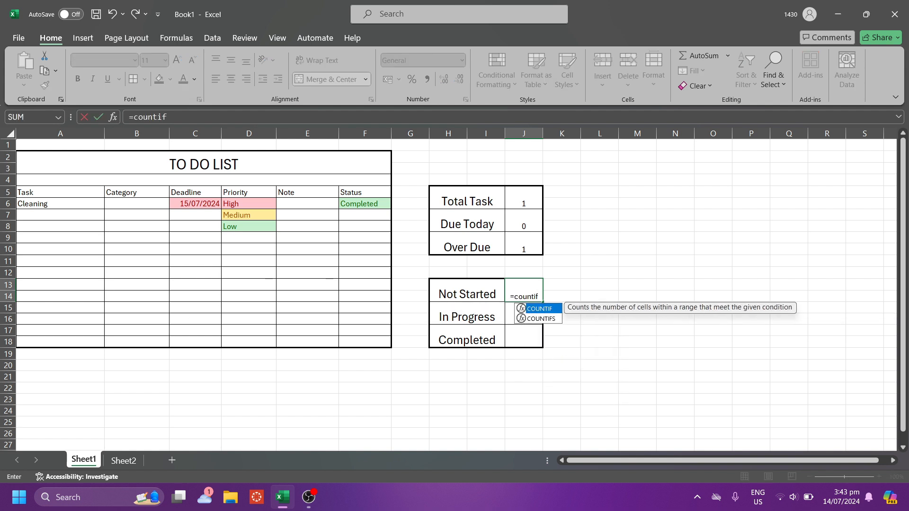
type("(")
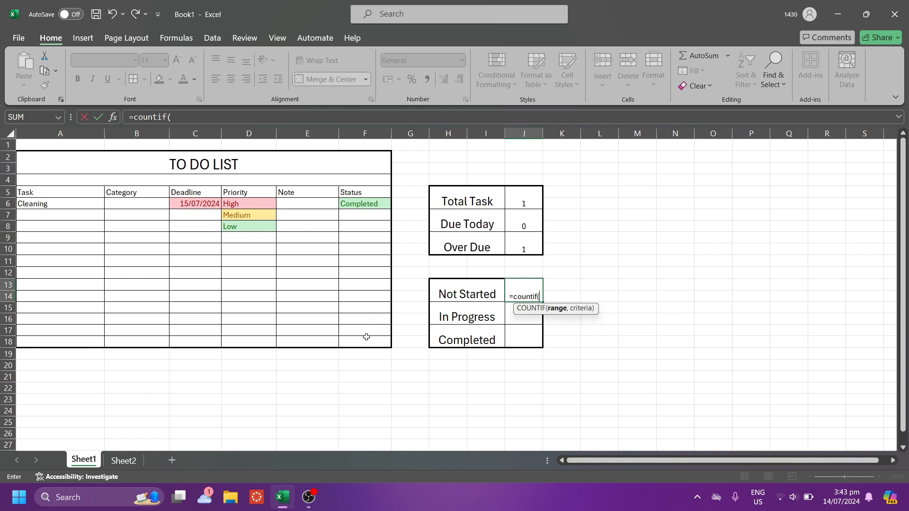
left_click_drag(366, 337, 367, 211)
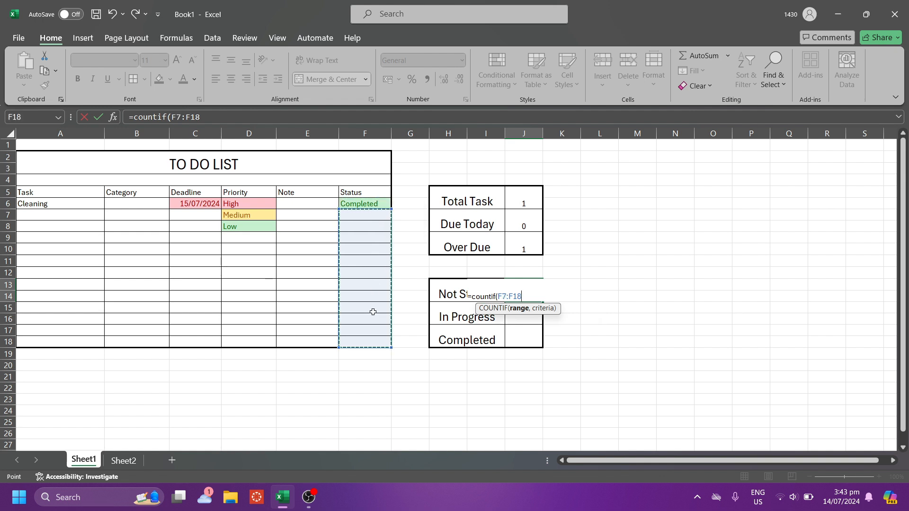
left_click_drag(373, 312, 365, 201)
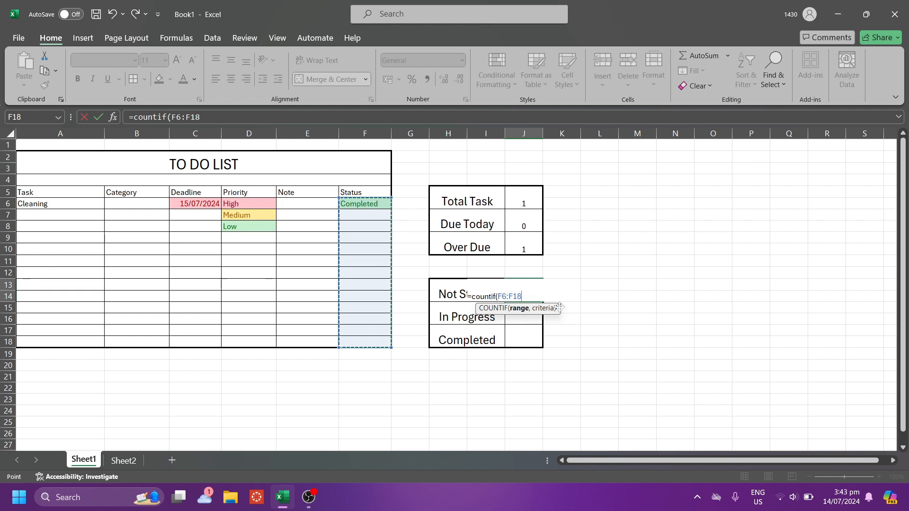
type(",\"No")
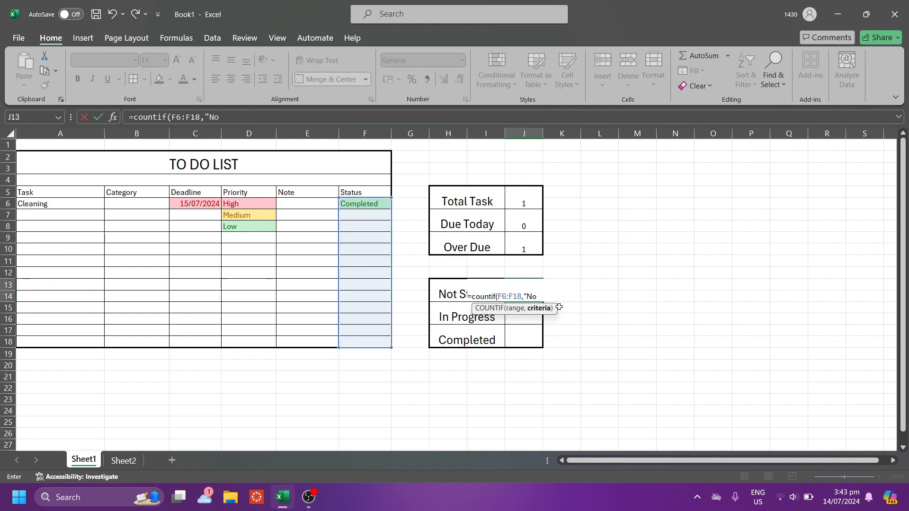
type("t Started\")")
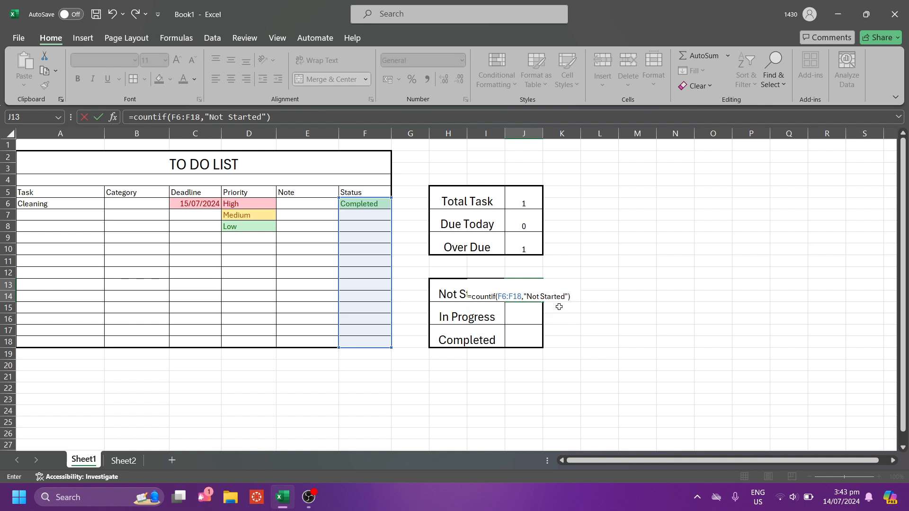
key("Return")
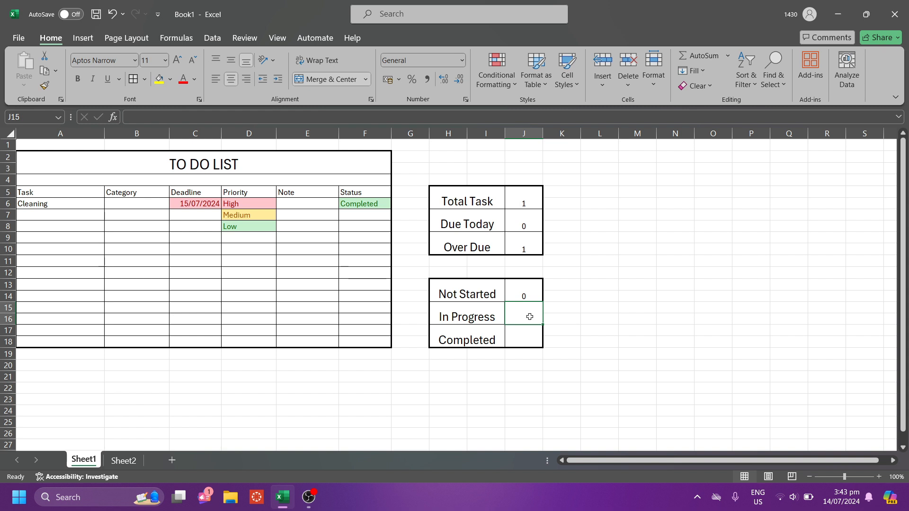
- Enter =COUNTIF(F6:F18,"In Progress") in the In Progress cell J15
type("=count")
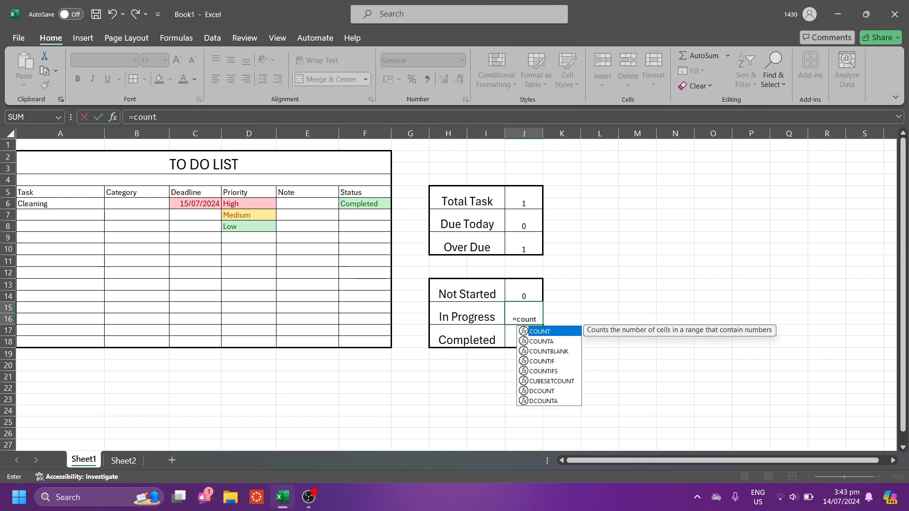
type("if(")
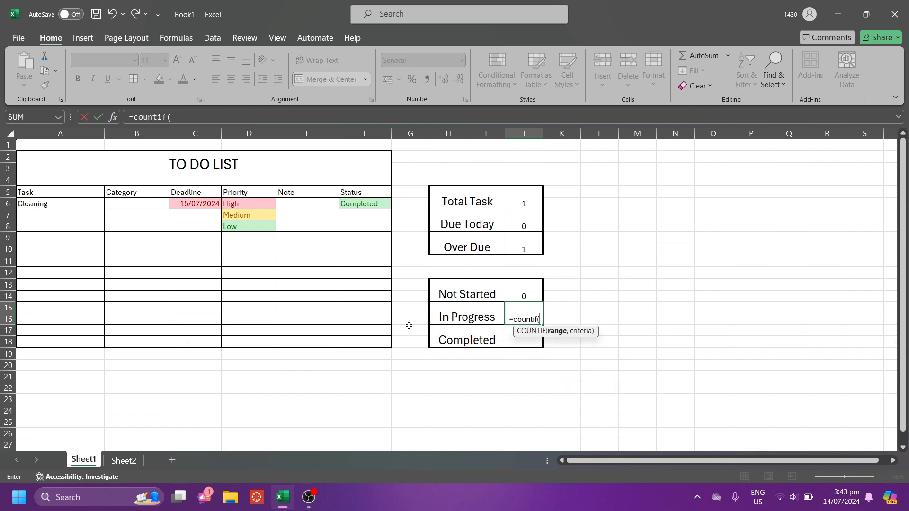
left_click_drag(366, 339, 363, 204)
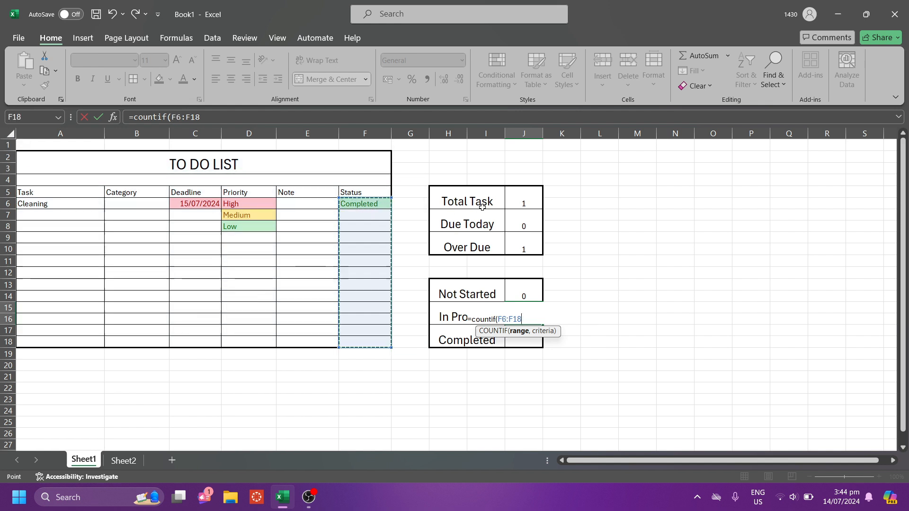
type(",")
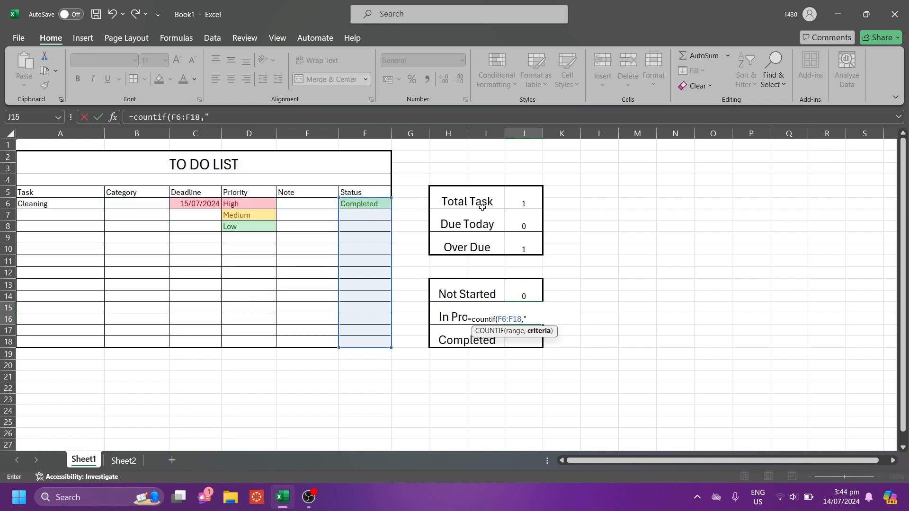
type("\"In Progress")
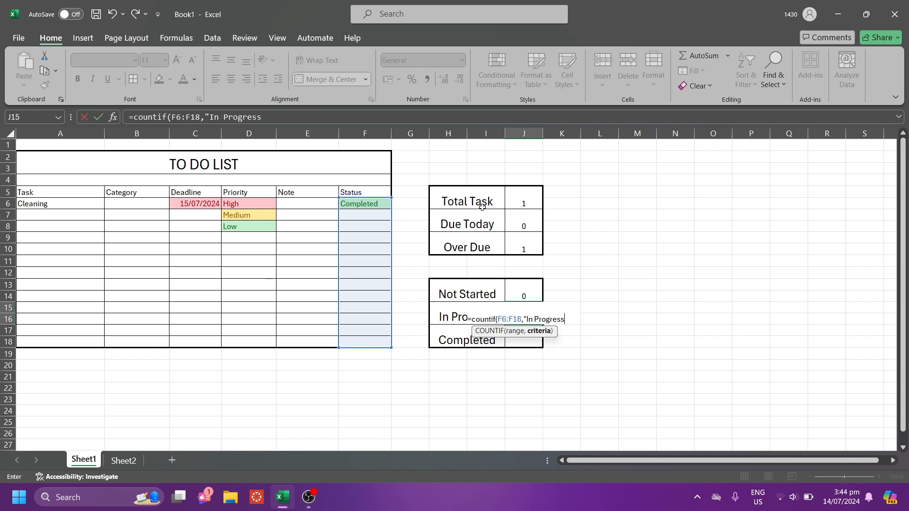
type("\")")
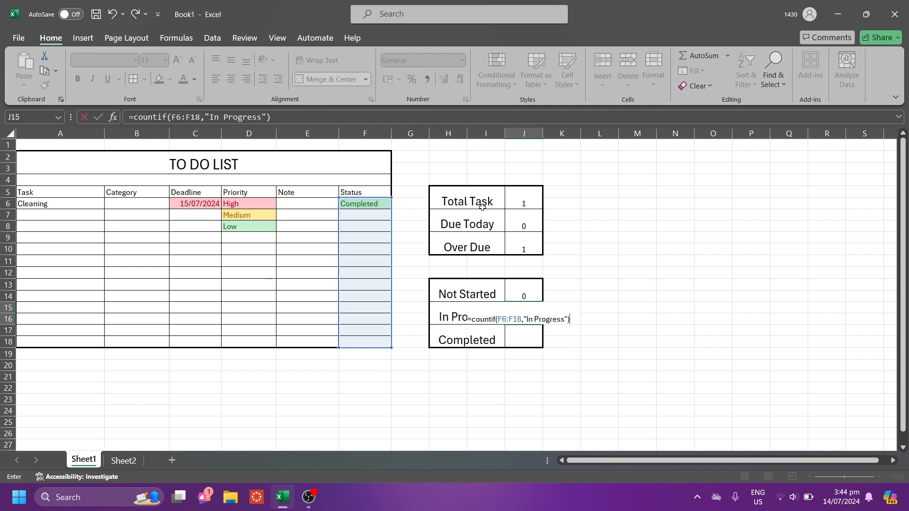
key("Return")
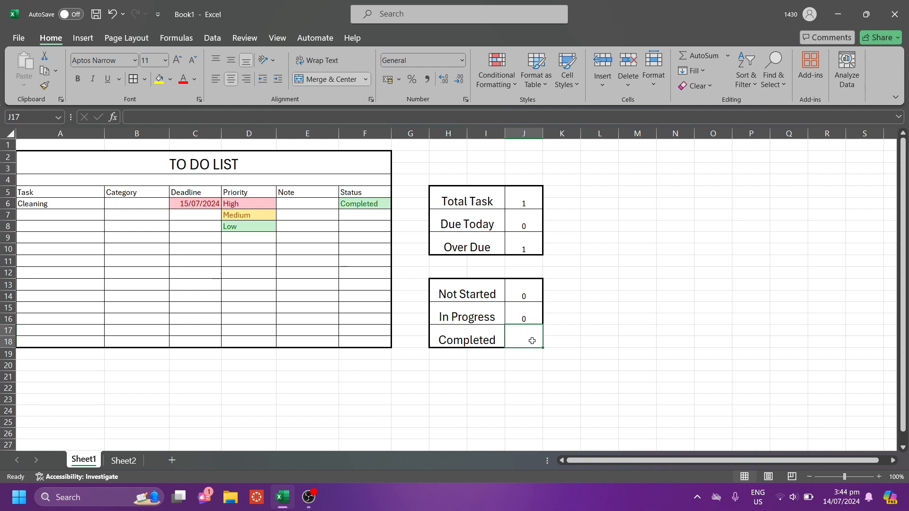
- Enter =COUNTIF(F6:F18,"Completed") in the Completed cell J17
type("=cou")
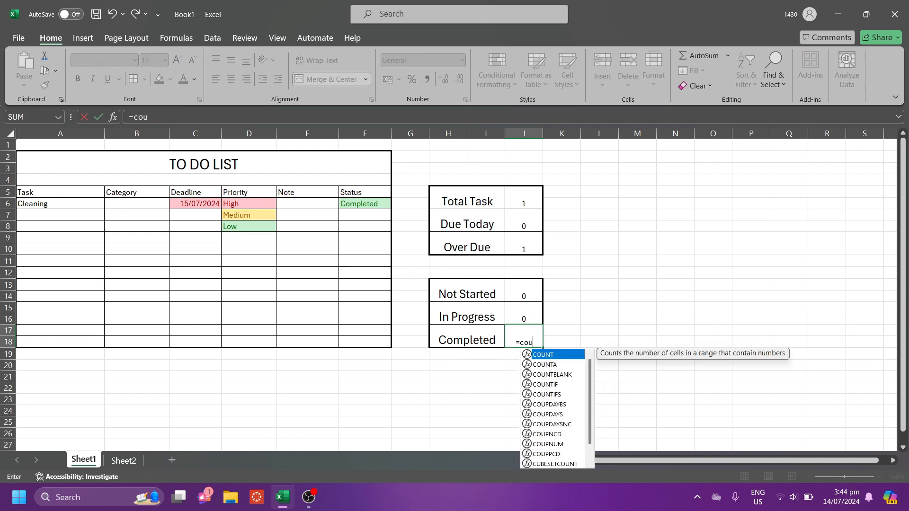
type("ntif(")
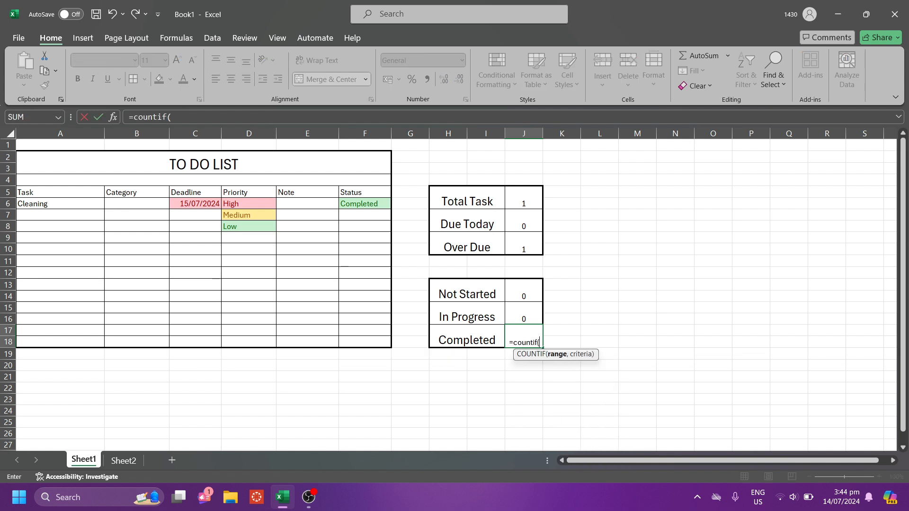
left_click_drag(367, 339, 359, 206)
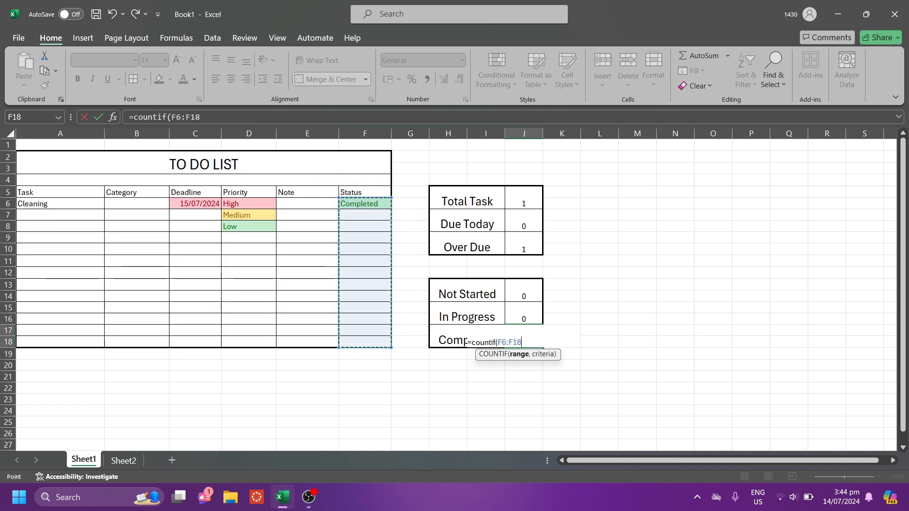
type(",\"Co")
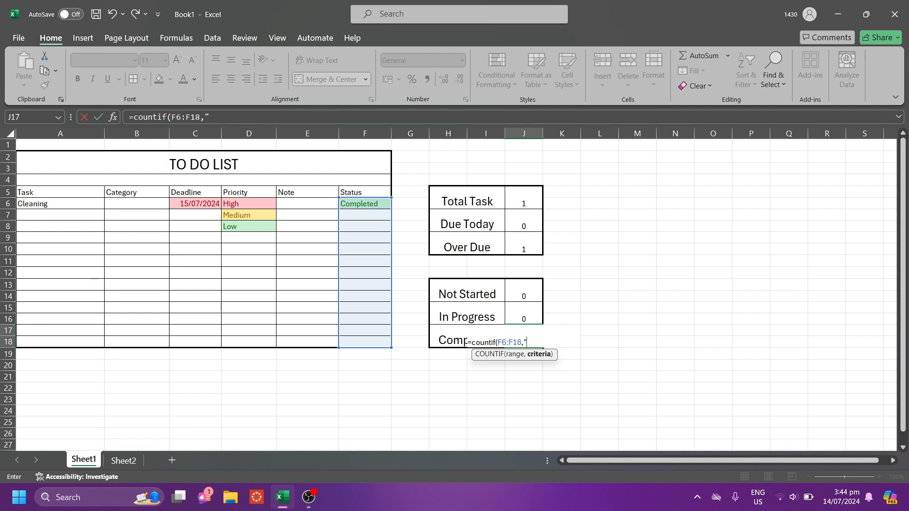
type("mpleted")
key("Return")
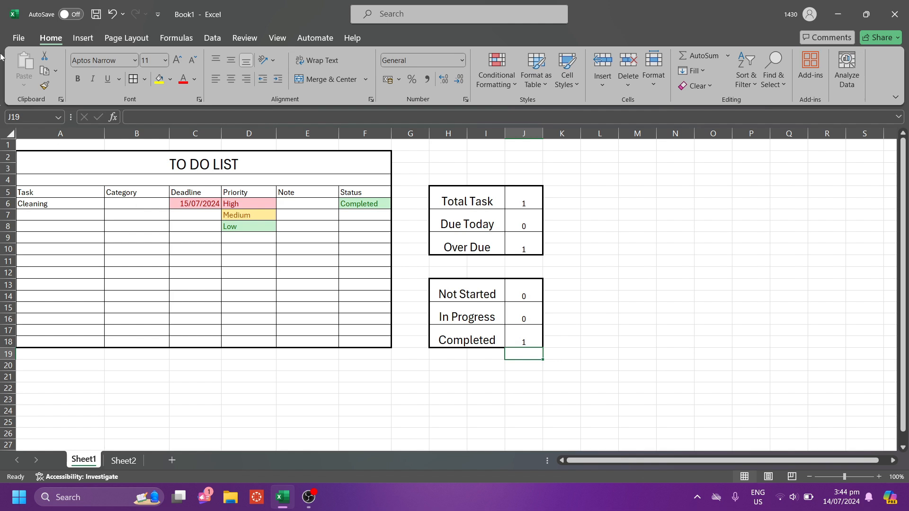
- Replace the Cleaning entry in row 6 with Task 1, category Work, deadline 11/07/2024, note Call Client and status In Progress
left_click(80, 212)
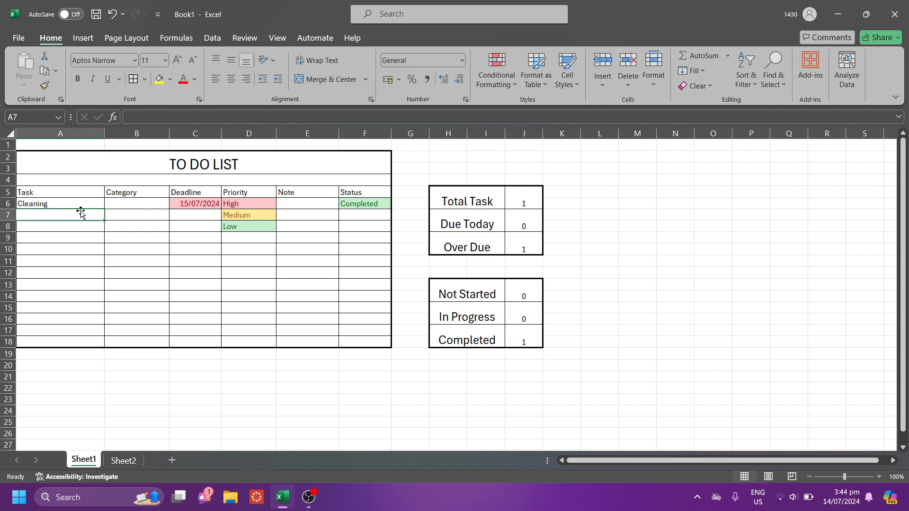
left_click(80, 206)
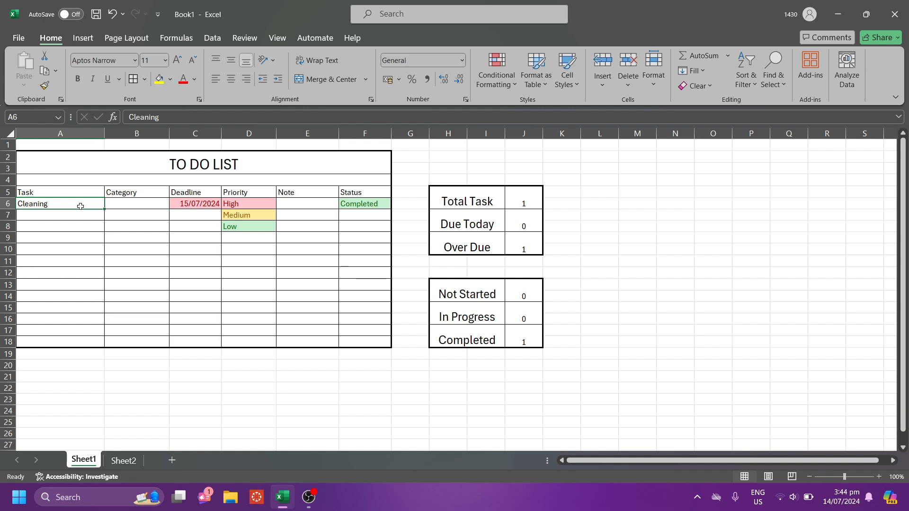
type("Task 1")
left_click(137, 205)
left_click(188, 207)
type("11/07/2024Call Client")
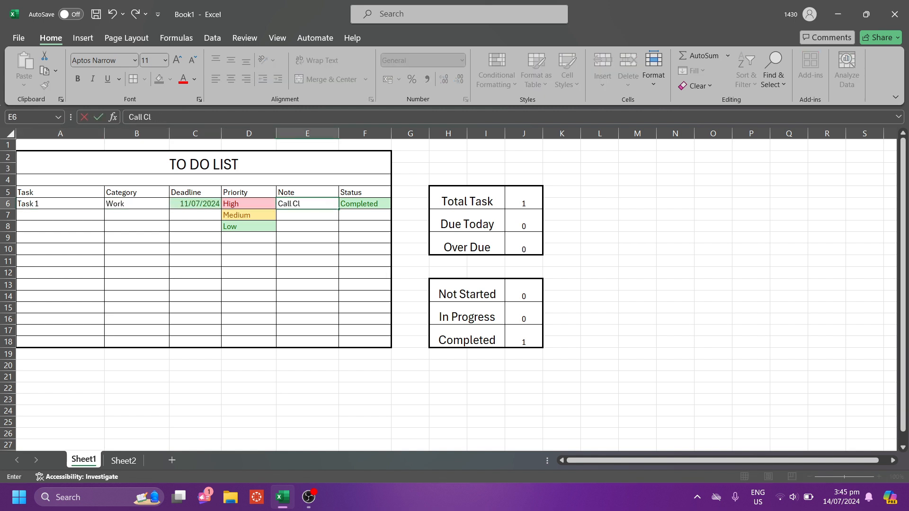
- Fill in row 7 with Task 2, category Personal, deadline 14/07/2024, note Buy Groceries and status Not Started
type("Task 2")
left_click(113, 214)
type("14/07/2024Buy Groceries")
left_click(374, 215)
- Fill in row 8 with Task 3, category Study, deadline 17/07/2024, note Read Chapter 5 and status Completed
type("Task 3")
left_click(197, 228)
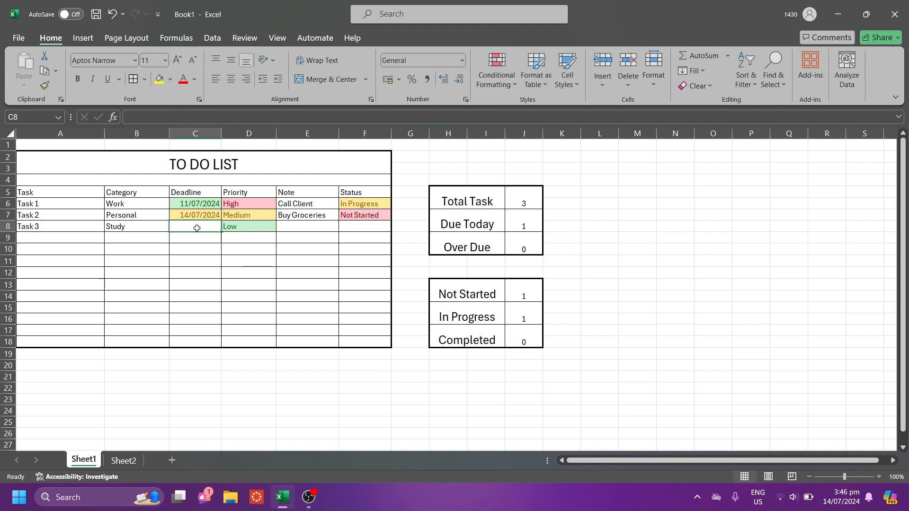
type("17/07/2024Read Chapter 5")
- Fill the empty band in row 4 with dark gray and the column headings in row 5 with light pink
left_click(203, 180)
left_click(170, 79)
left_click(364, 193)
left_click(170, 79)
- Fill the task cells A6:F18 with light orange and the TO DO LIST title with a darker pink
left_click_drag(365, 342, 24, 204)
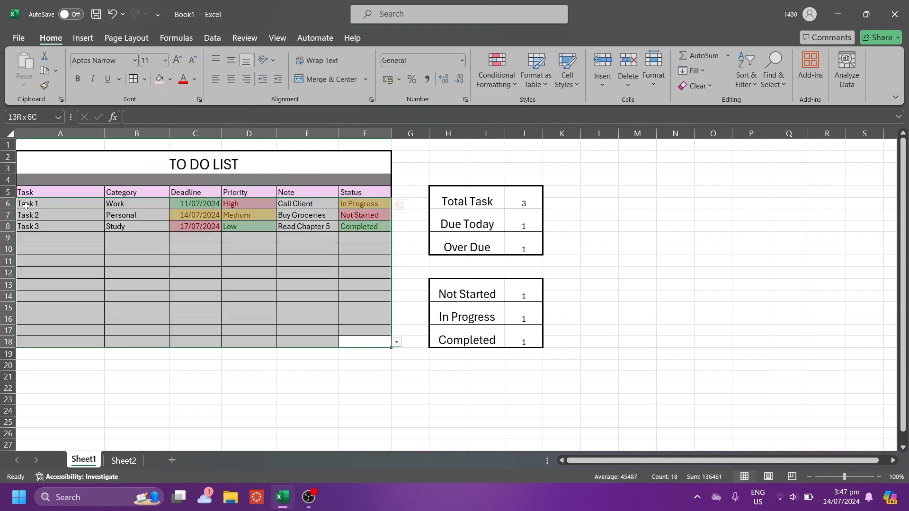
left_click(170, 79)
left_click(204, 165)
- Center the column headings in row 5 and fill the labels of both summary blocks with the title's pink
left_click(331, 193)
left_click(502, 285)
left_click(160, 79)
left_click(563, 374)
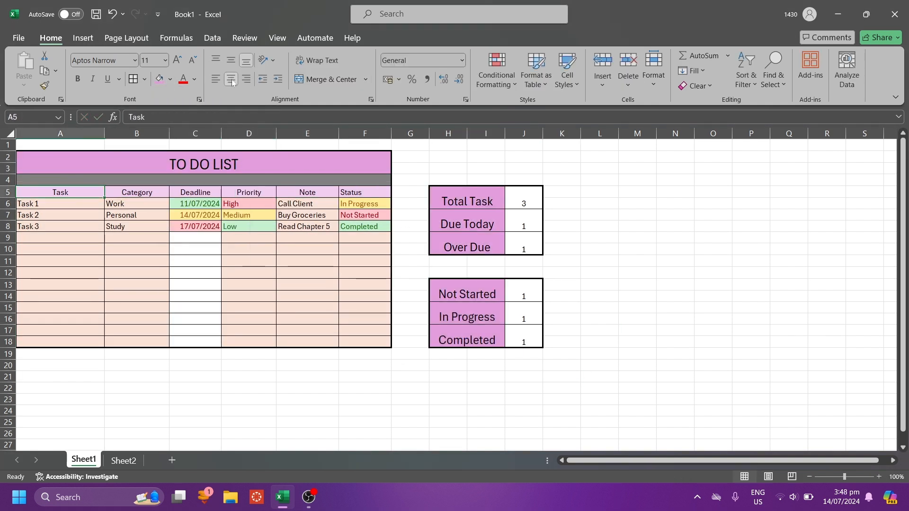
left_click(309, 498)
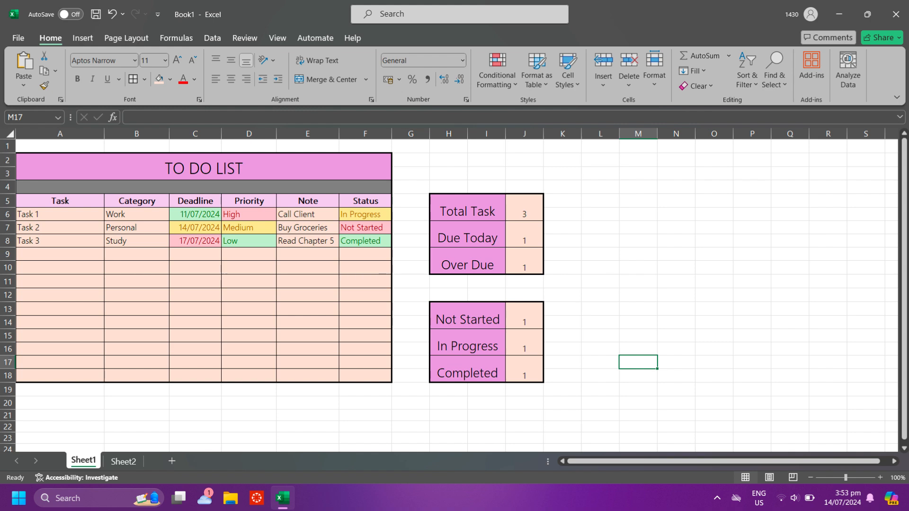